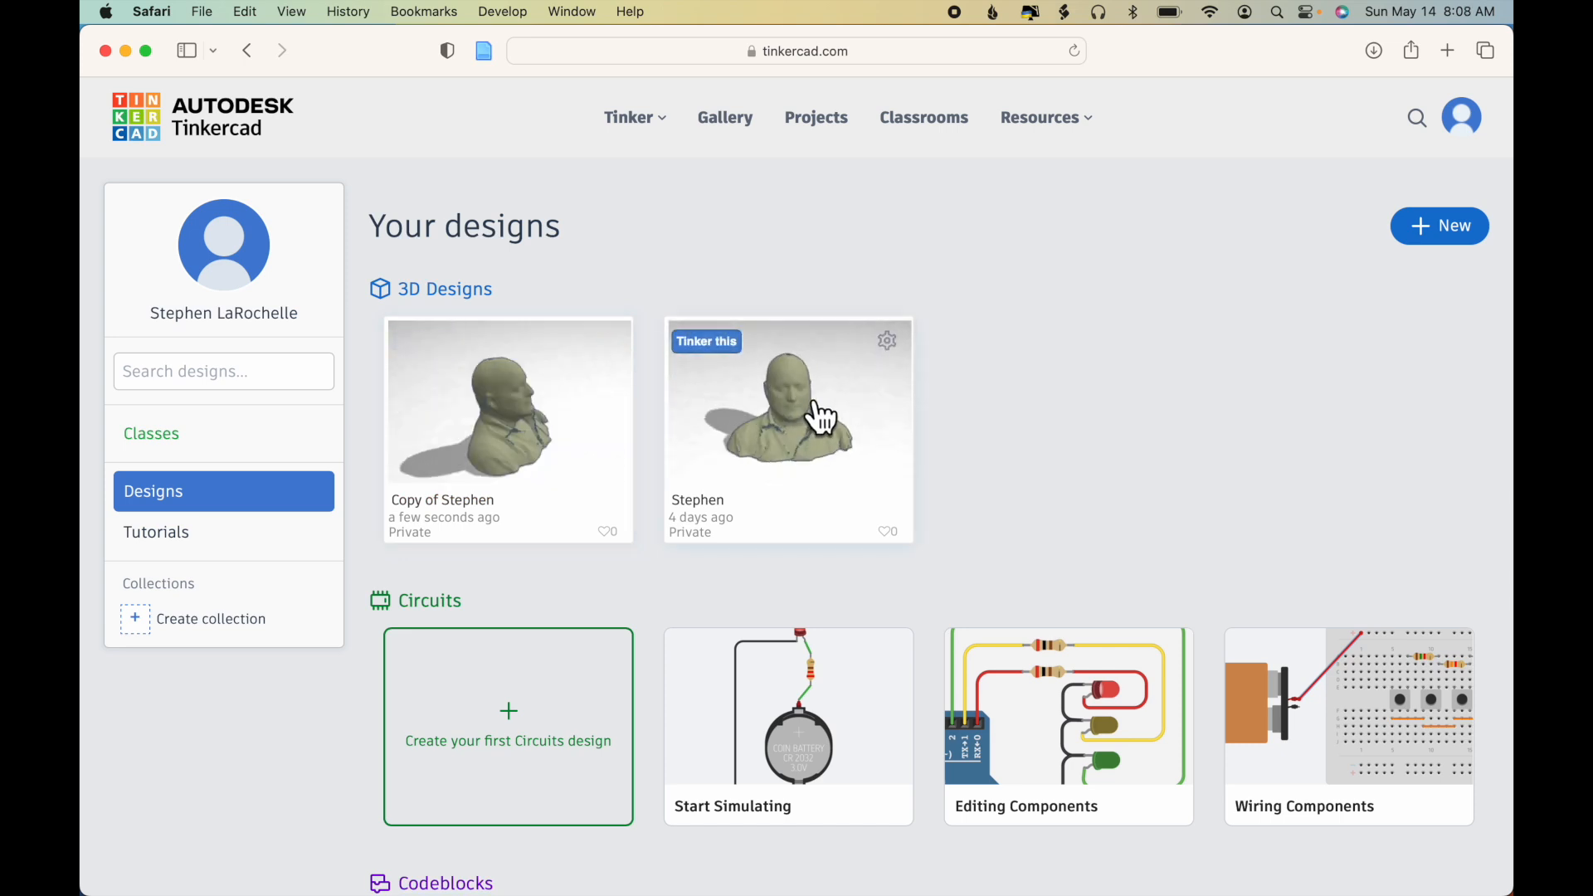
- Open the copied bust design for editing and bring the whole bust into view from the front
click(889, 342)
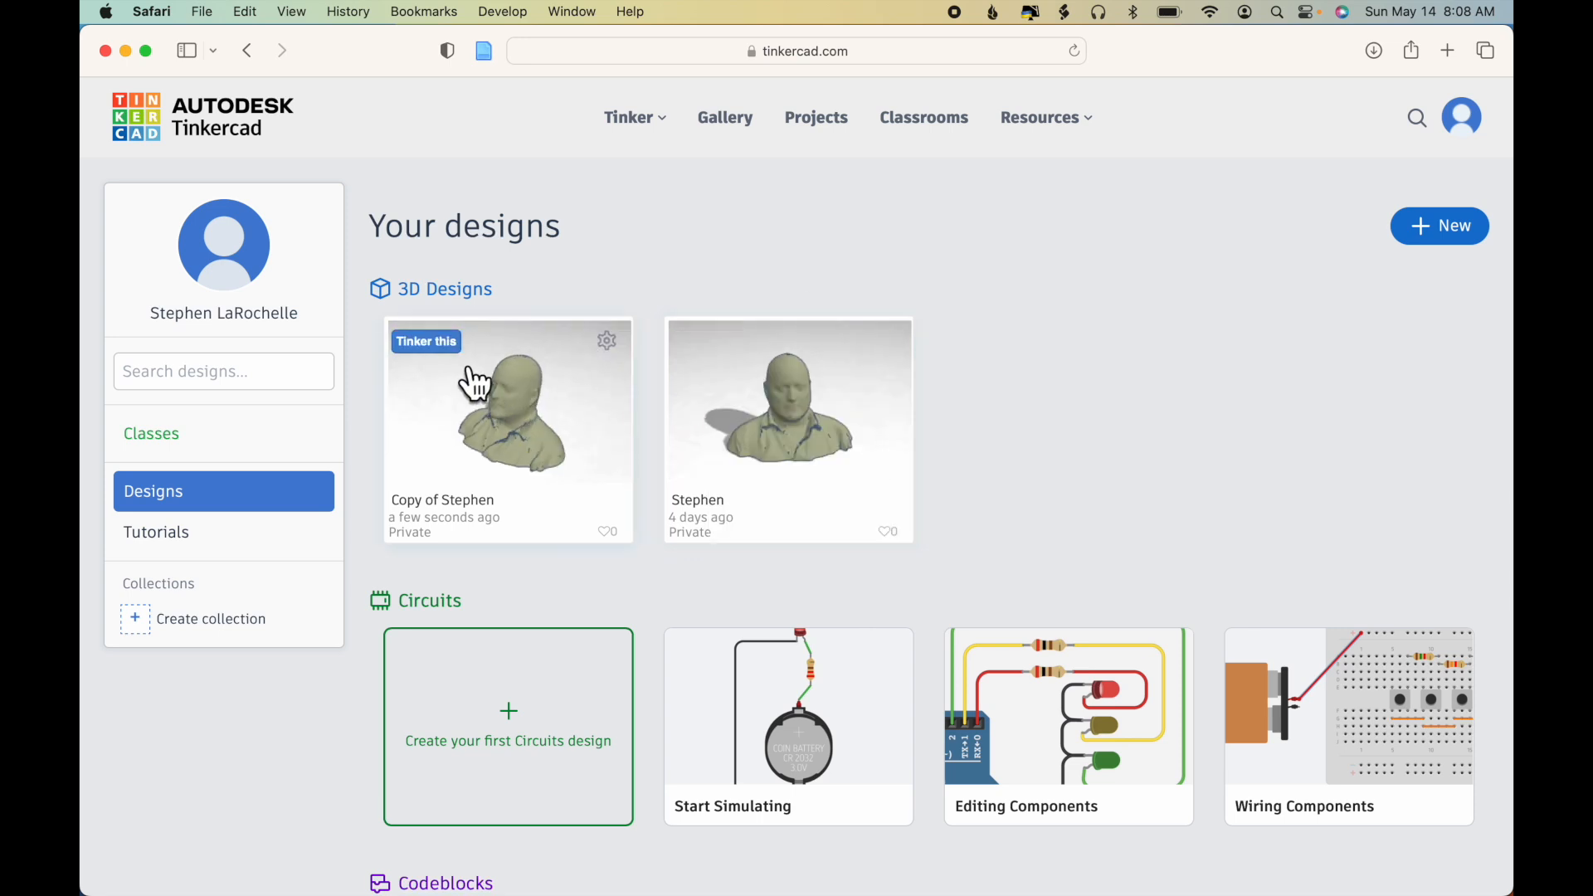
click(440, 347)
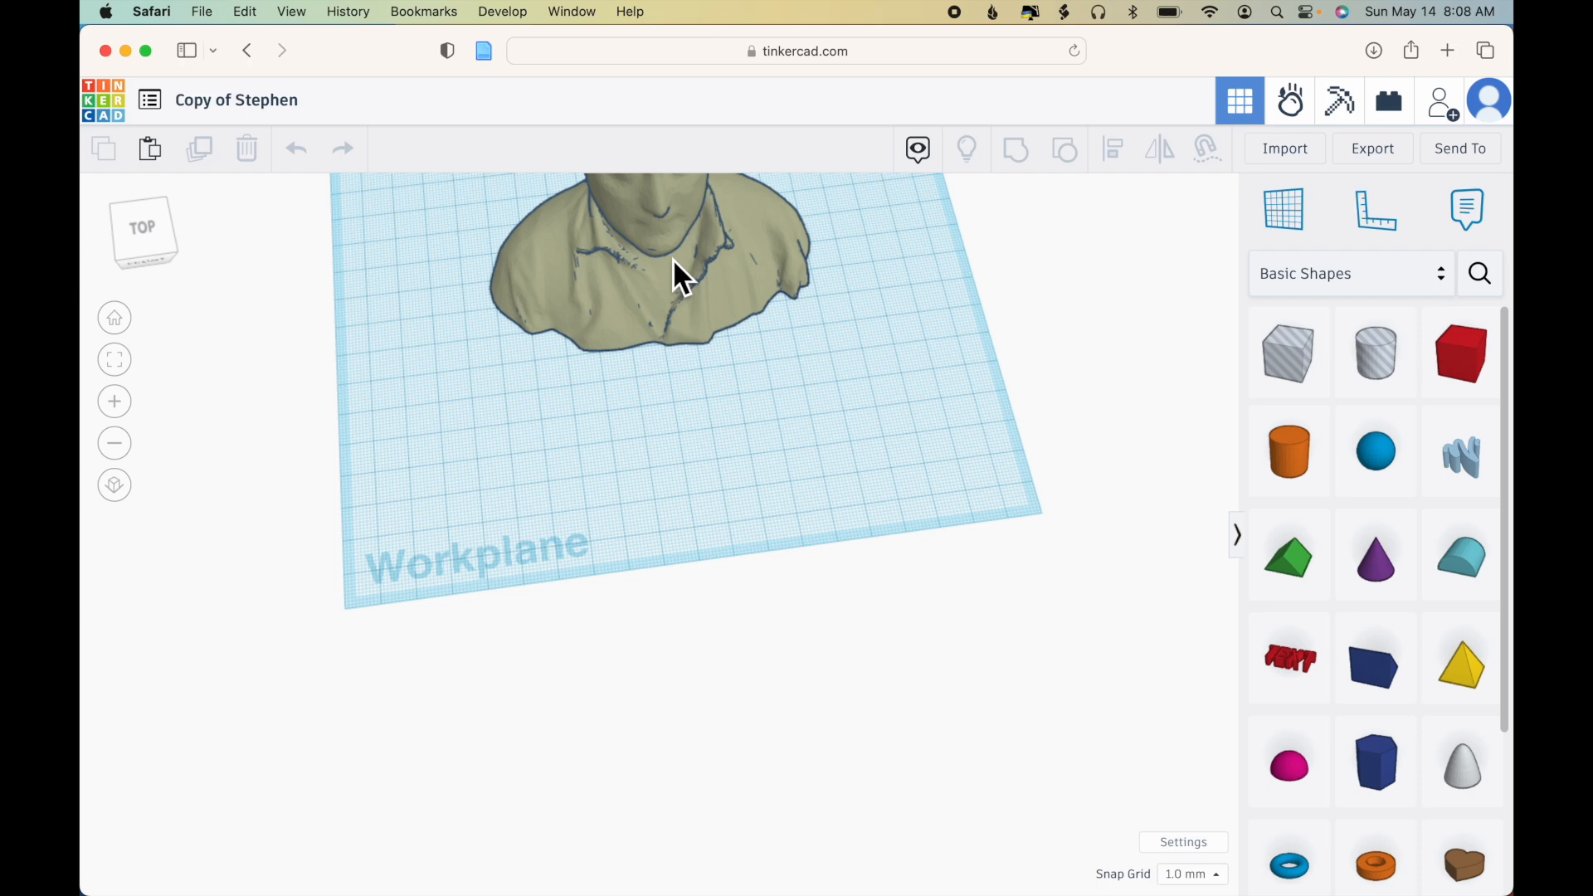
click(674, 261)
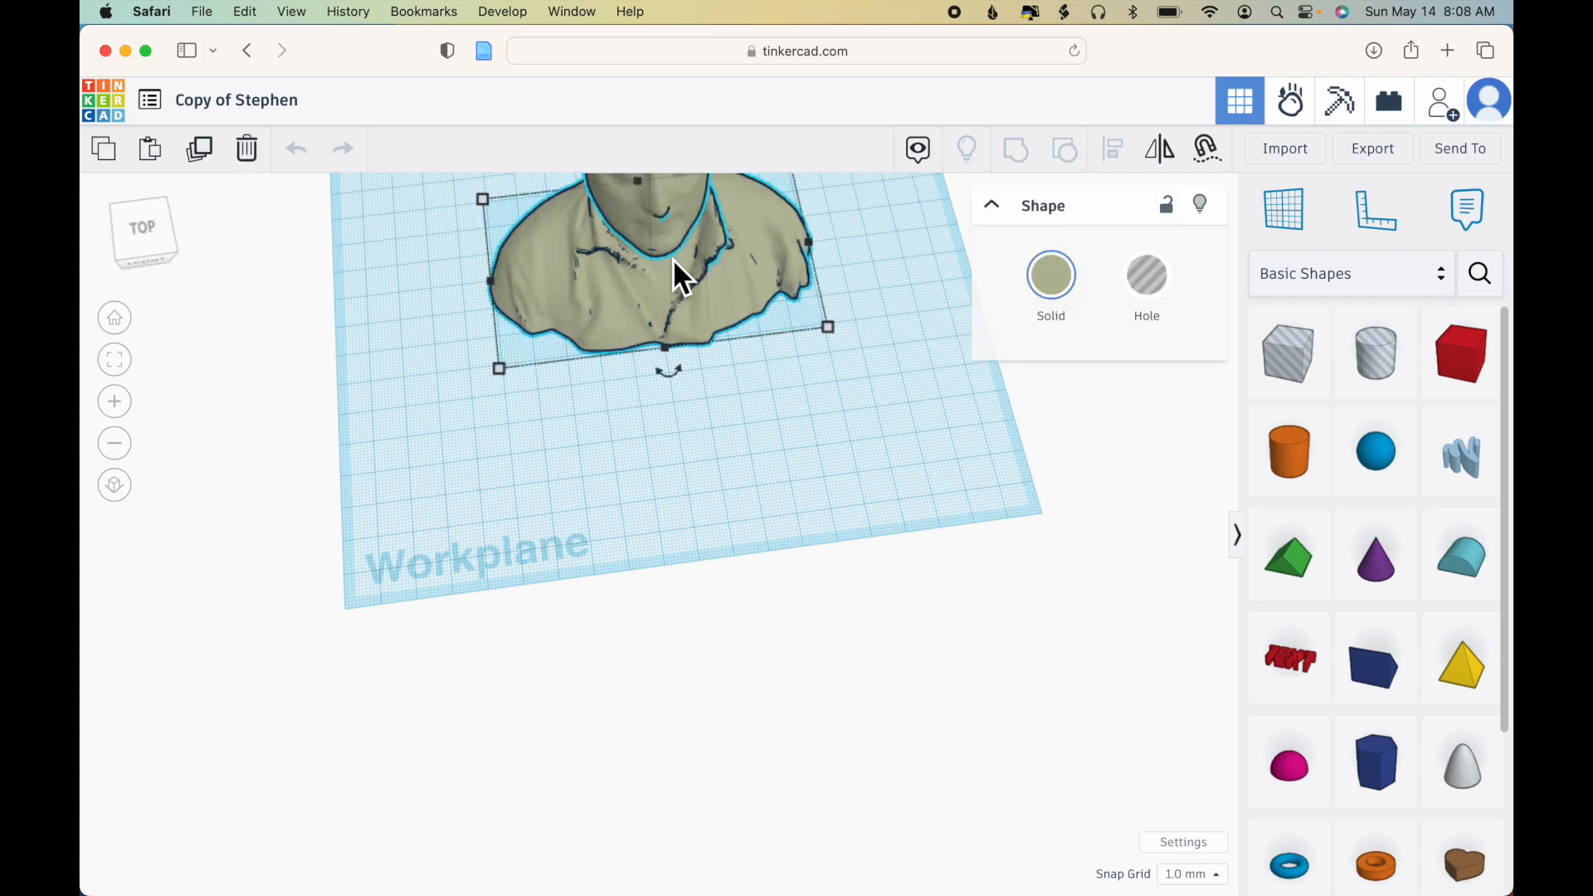
key(f)
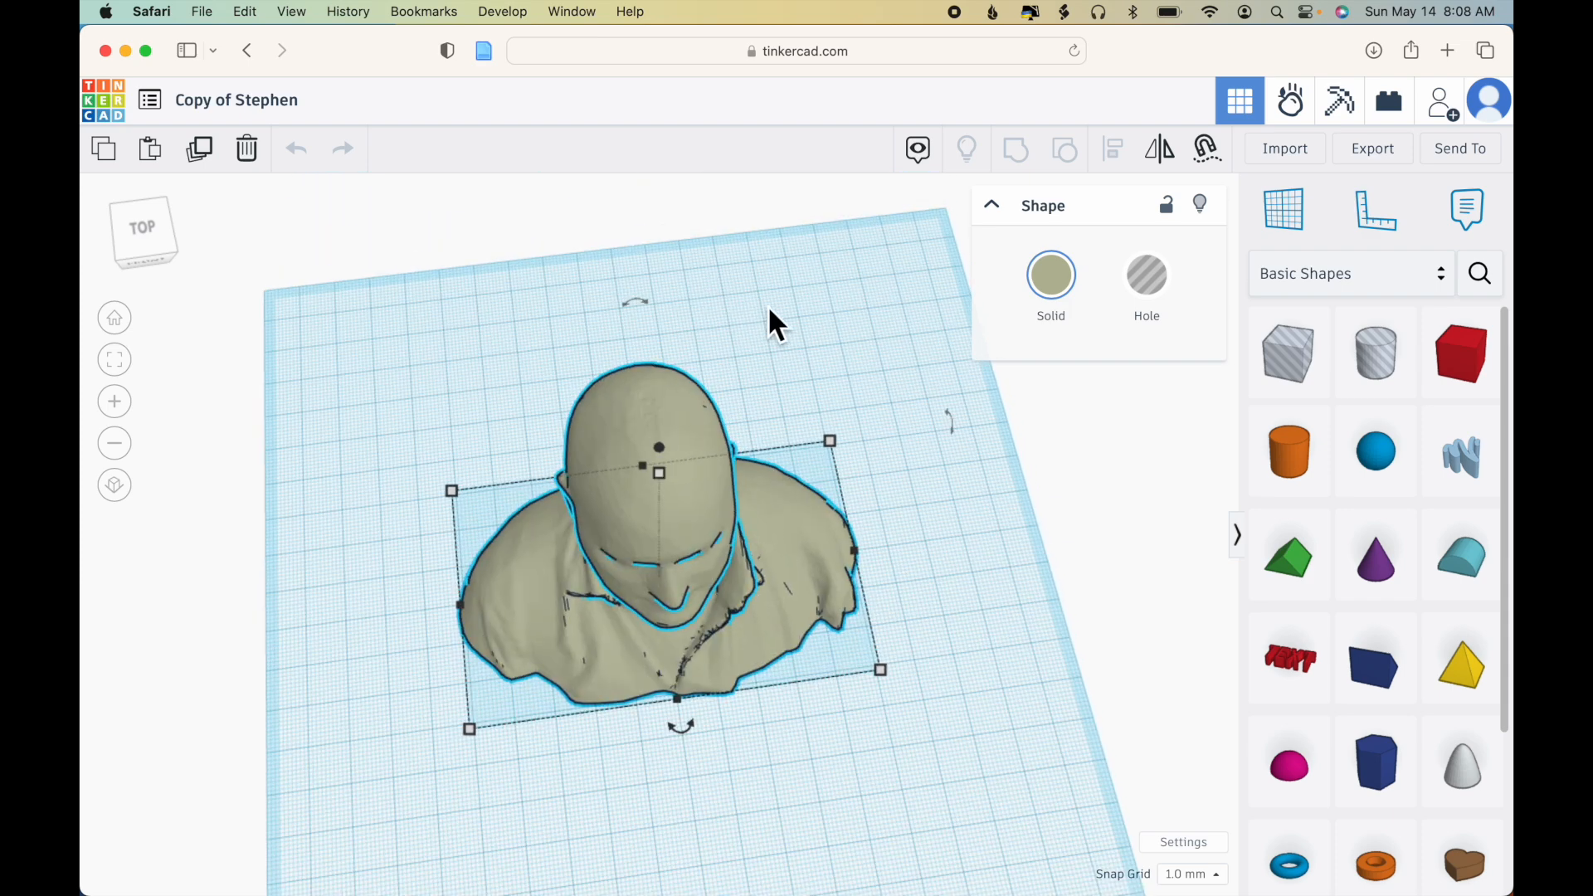
click(996, 729)
right_drag(998, 732, 989, 688)
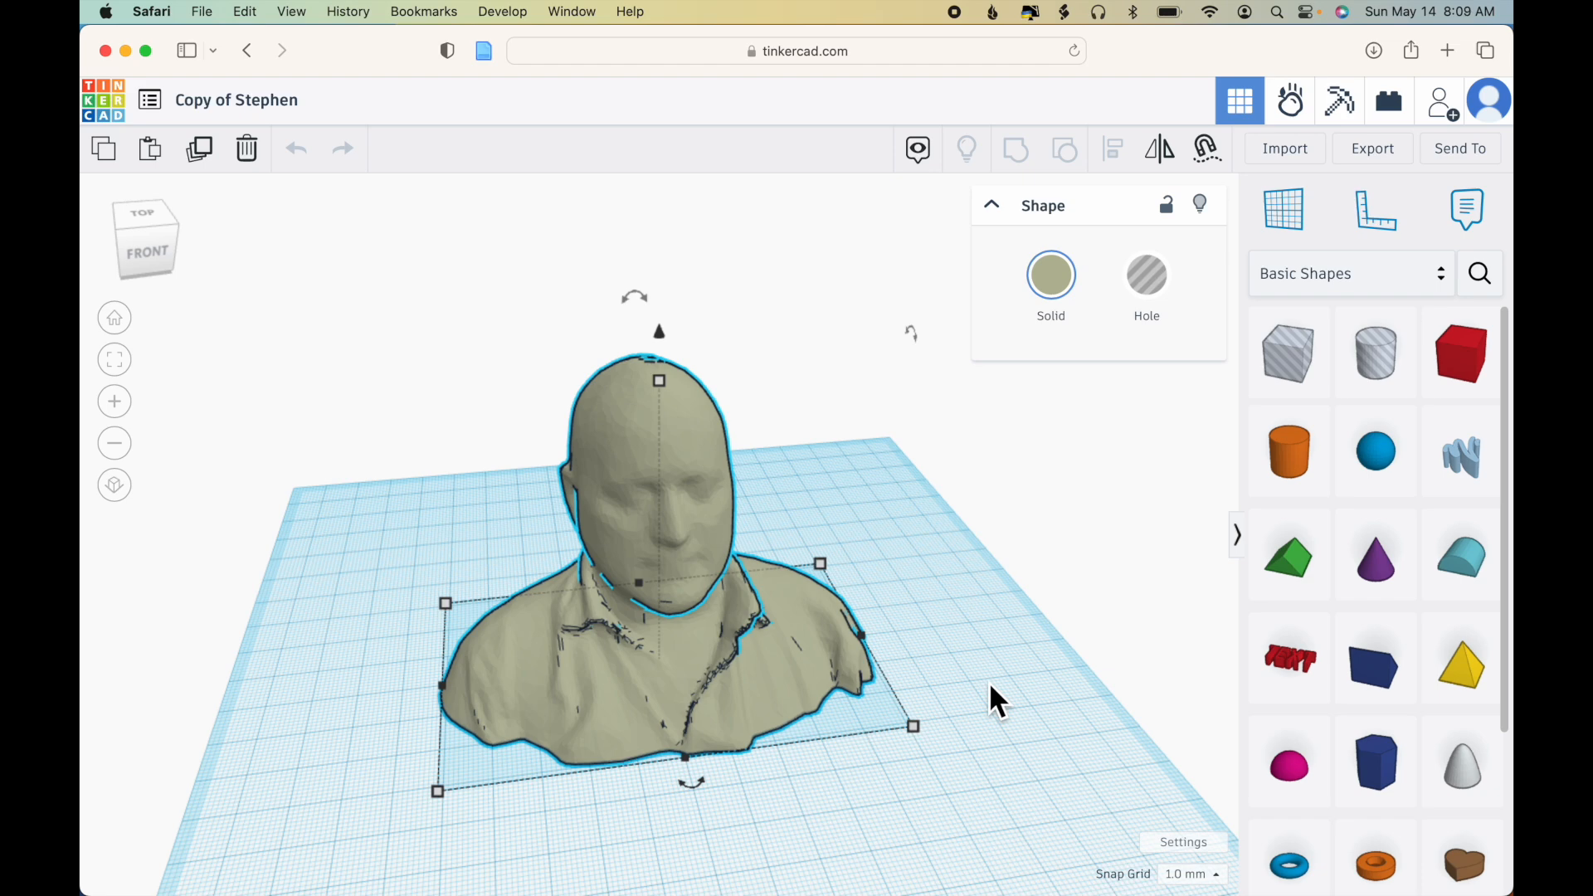
right_drag(990, 695, 900, 722)
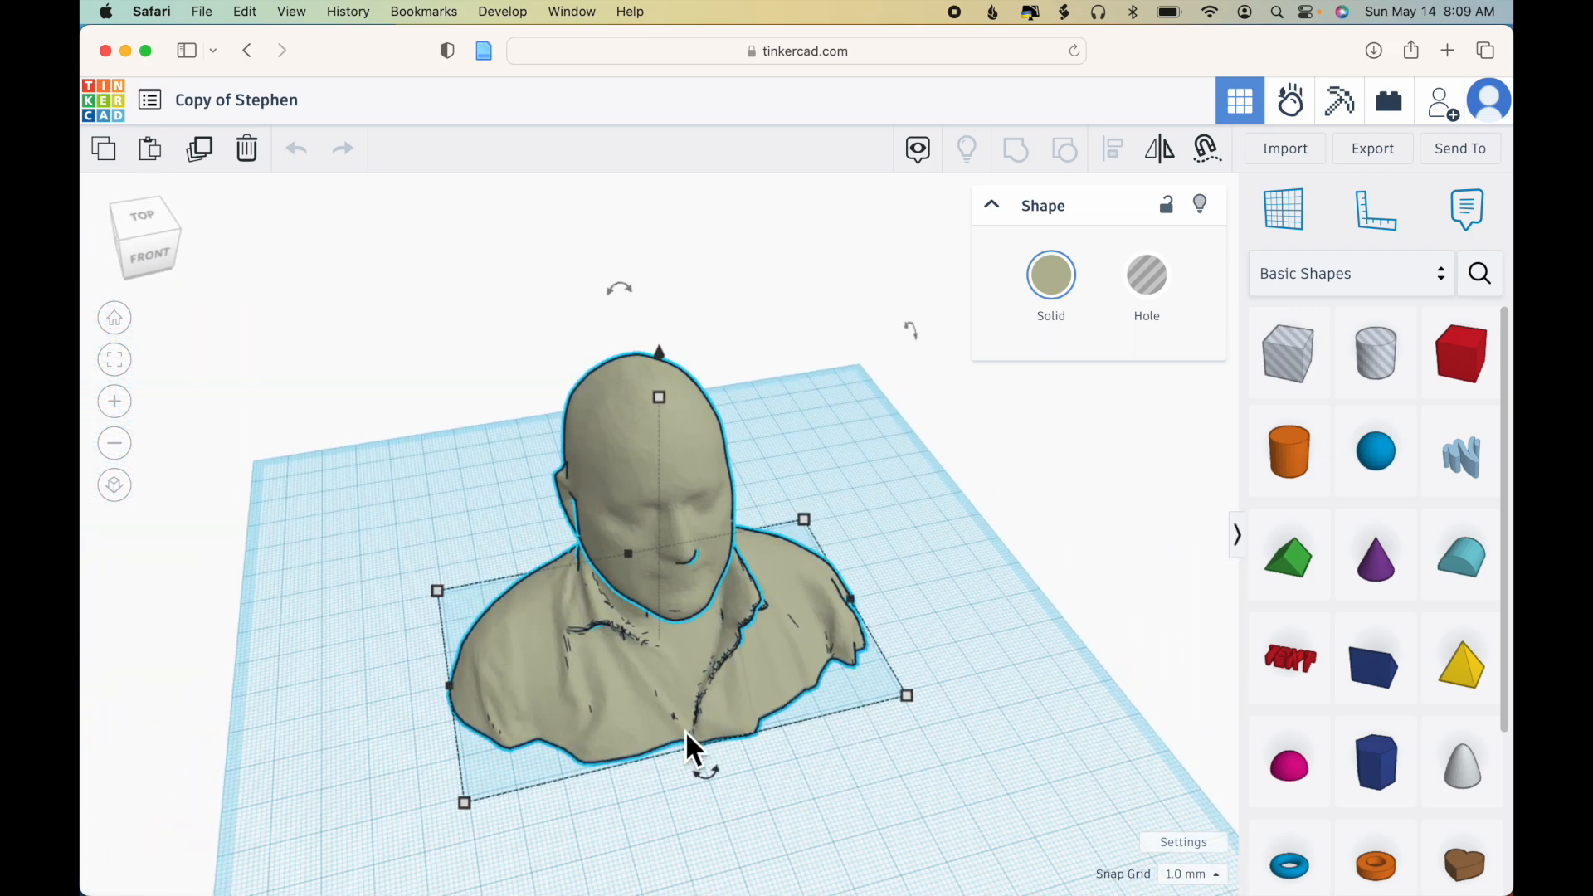
right_drag(933, 789, 997, 768)
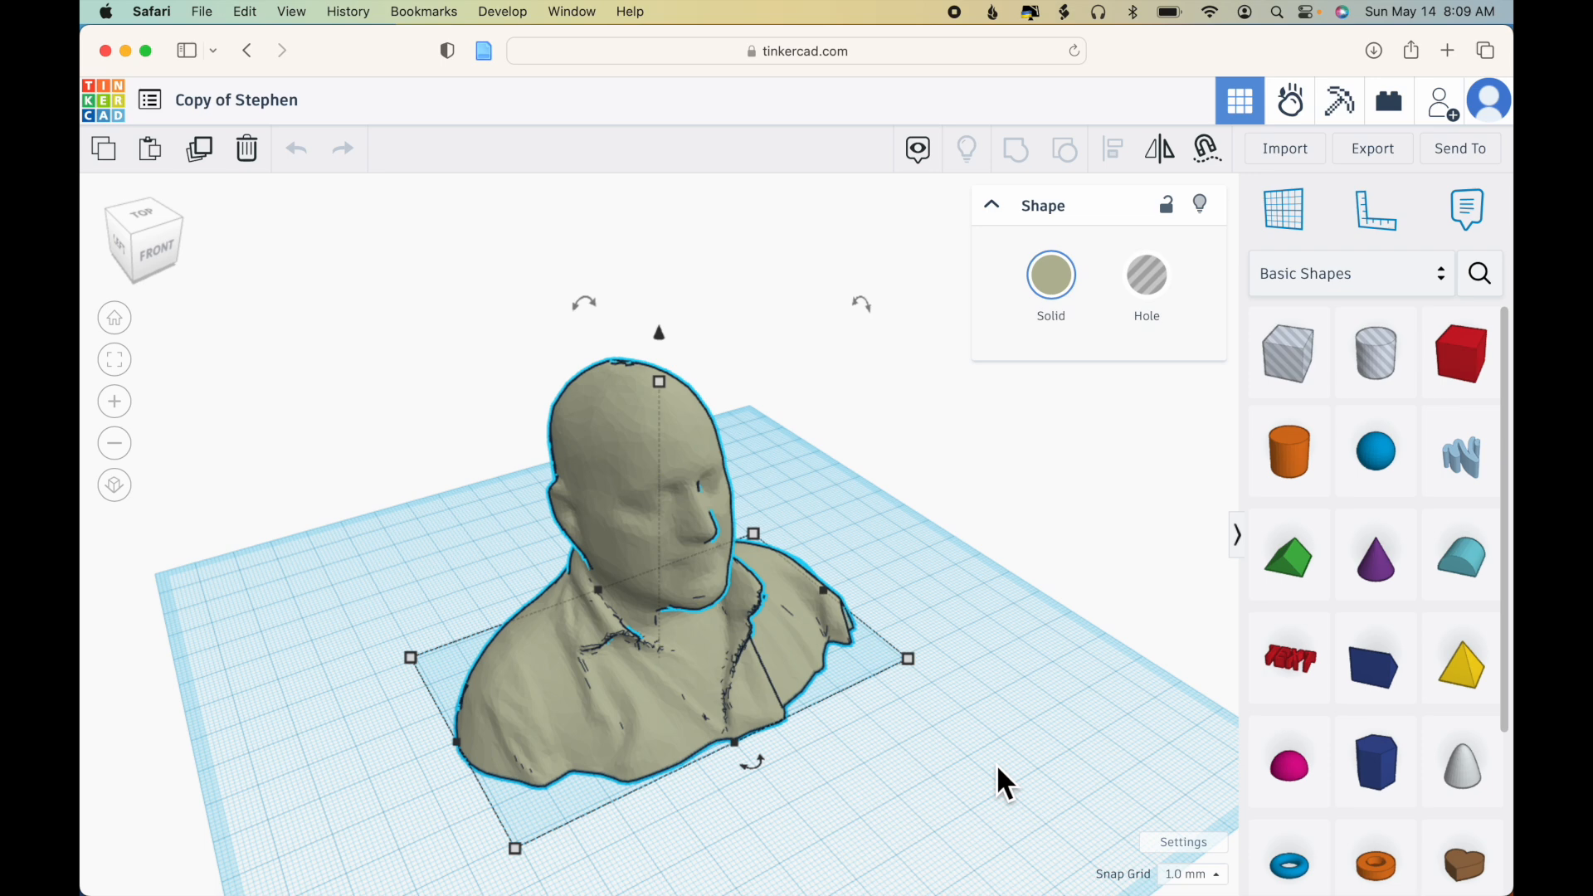
- Look through the shapes available in the Basic Shapes collection
scroll(1398, 780, down, 3)
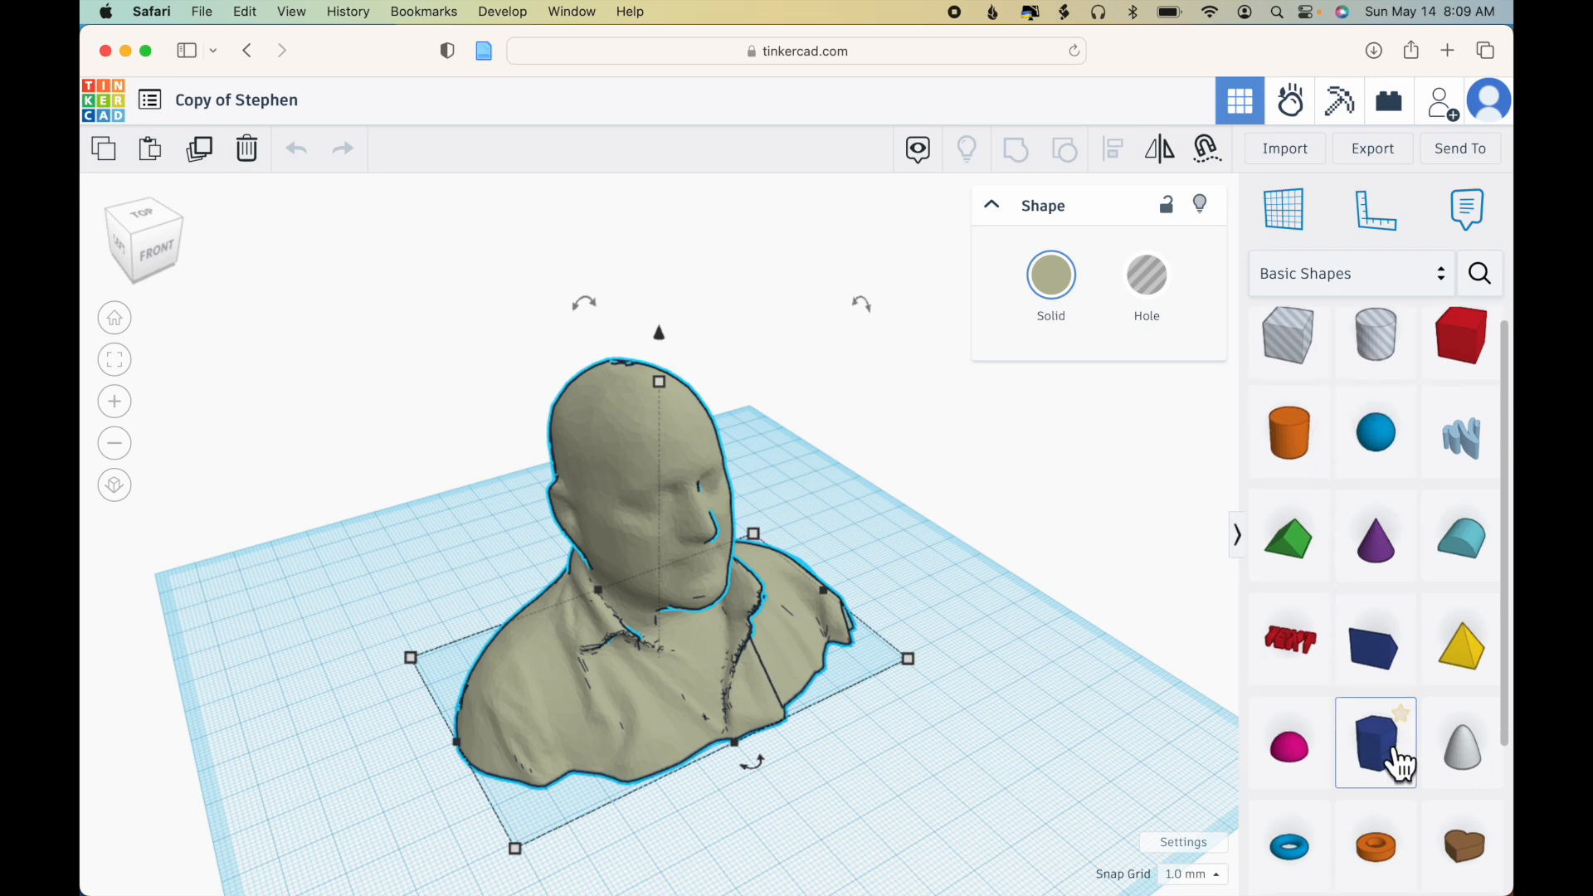
scroll(1401, 765, down, 2)
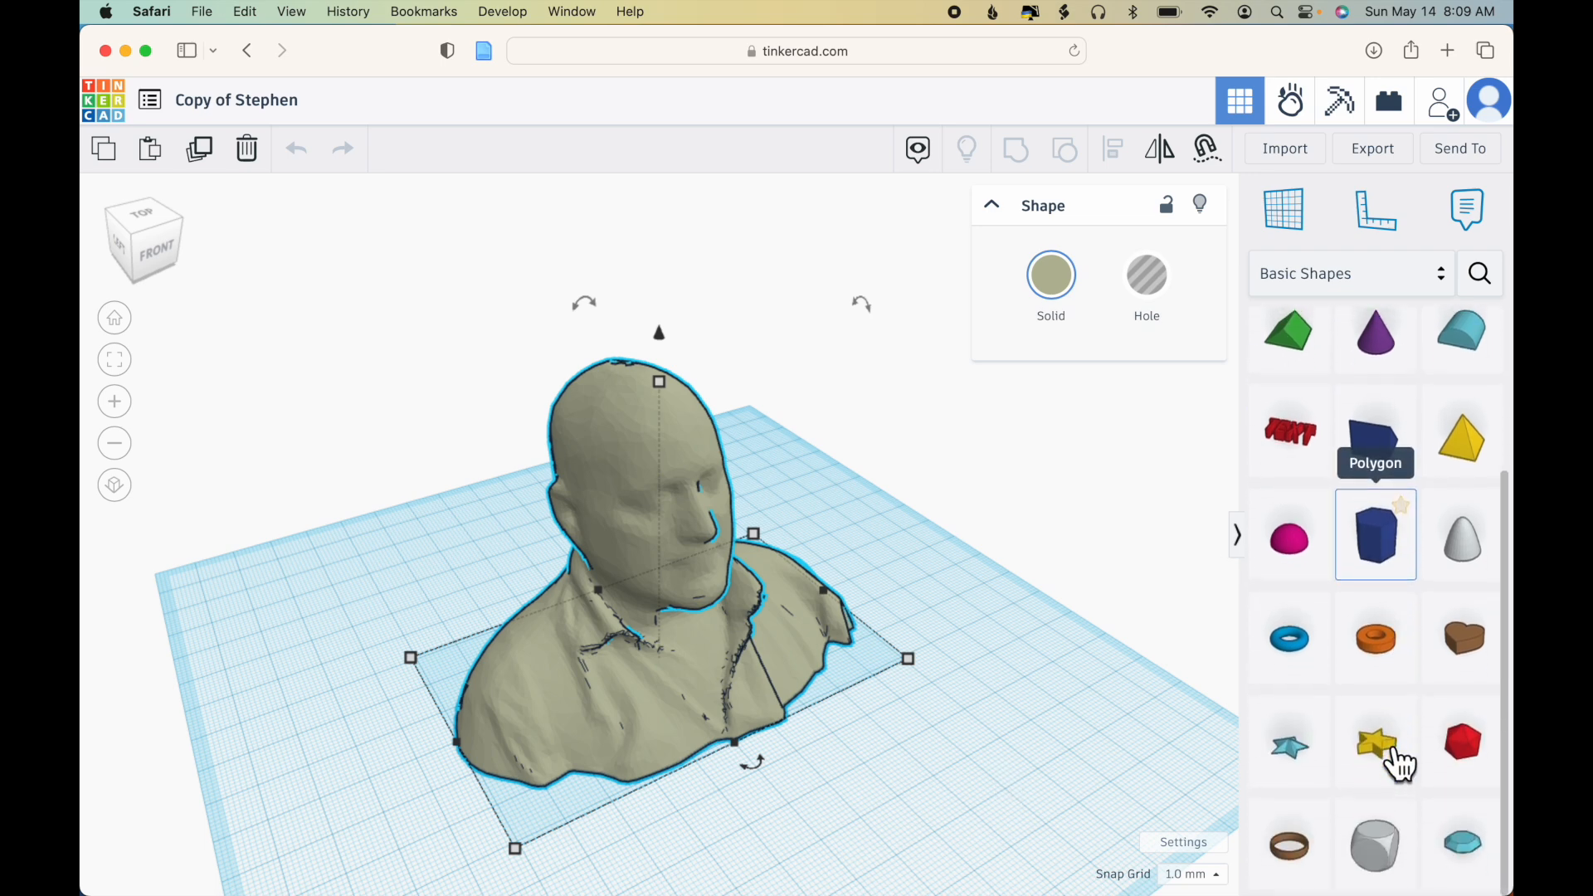
scroll(1401, 765, up, 5)
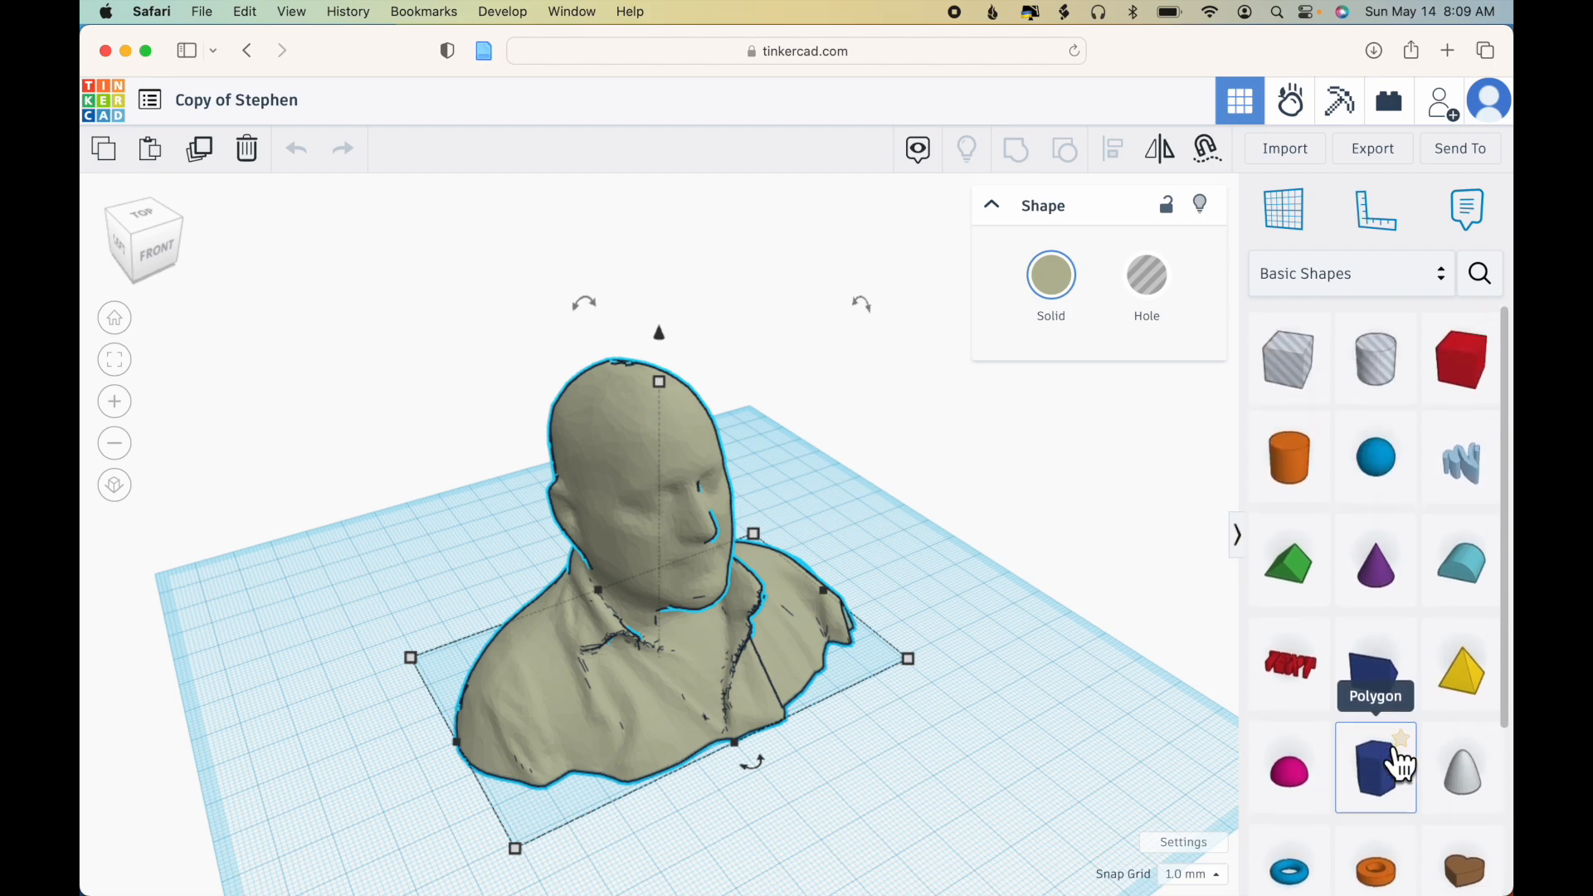
- Browse the Design Starters collection in the shapes library, loading additional shapes several times
click(1440, 285)
click(1439, 284)
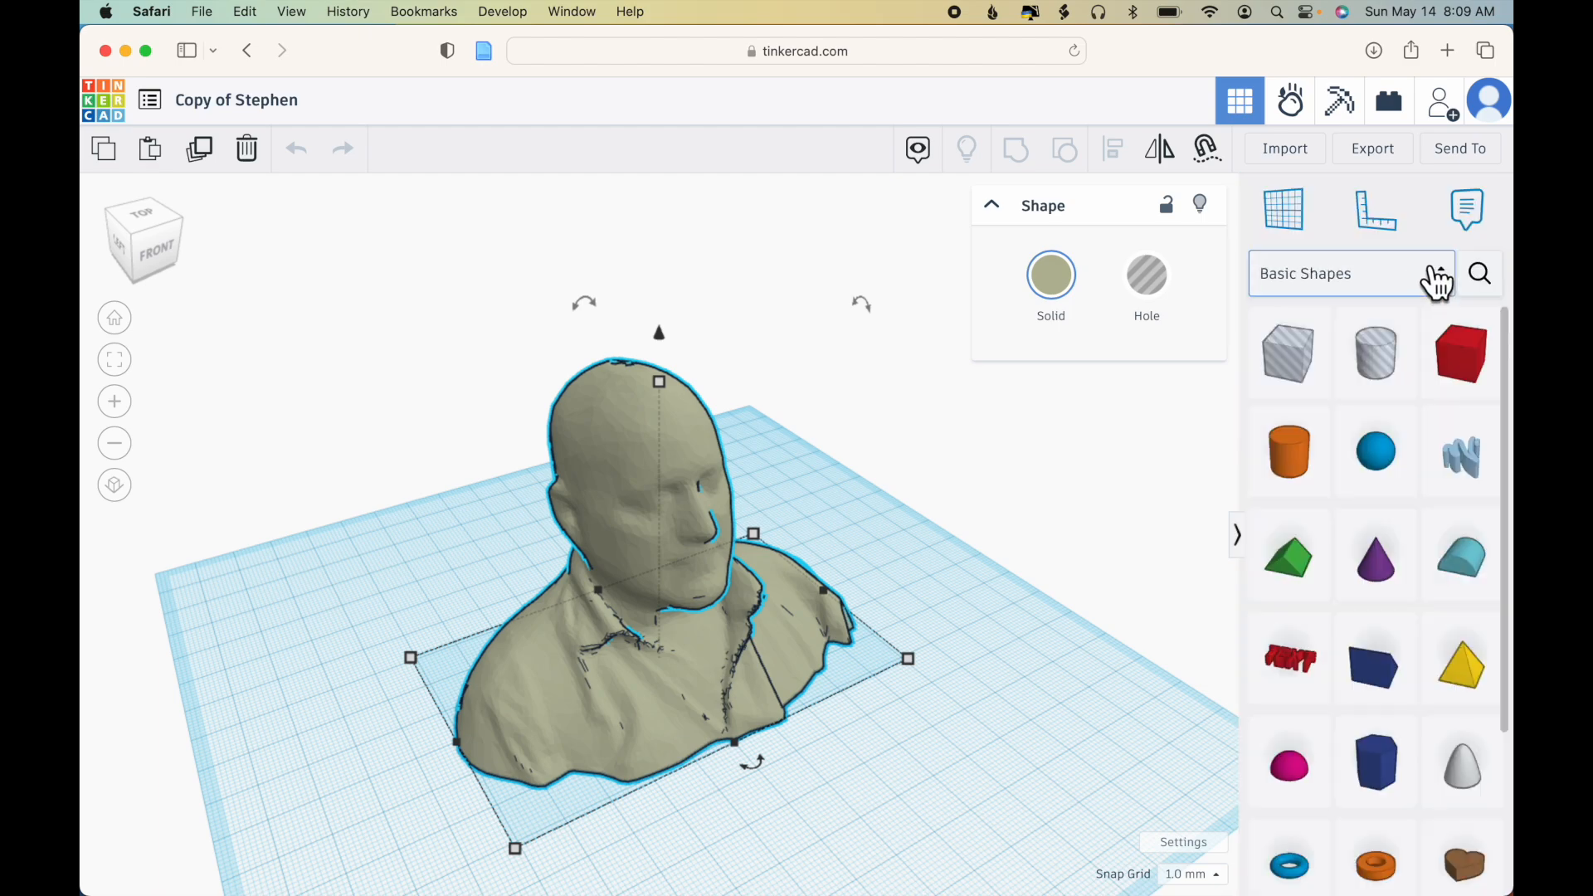
click(1437, 283)
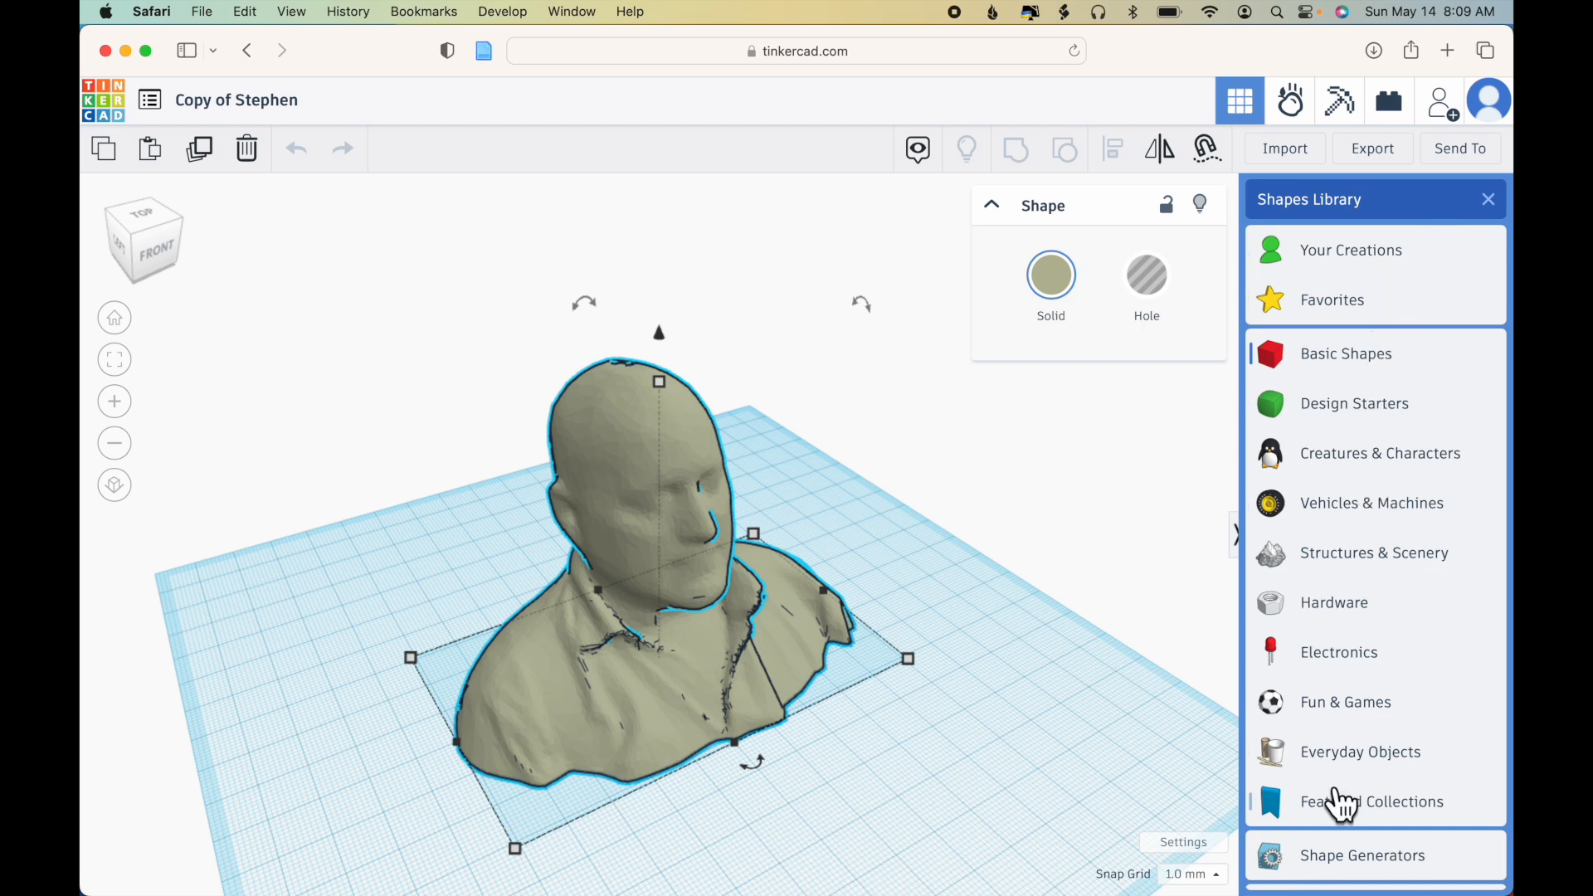
click(1373, 407)
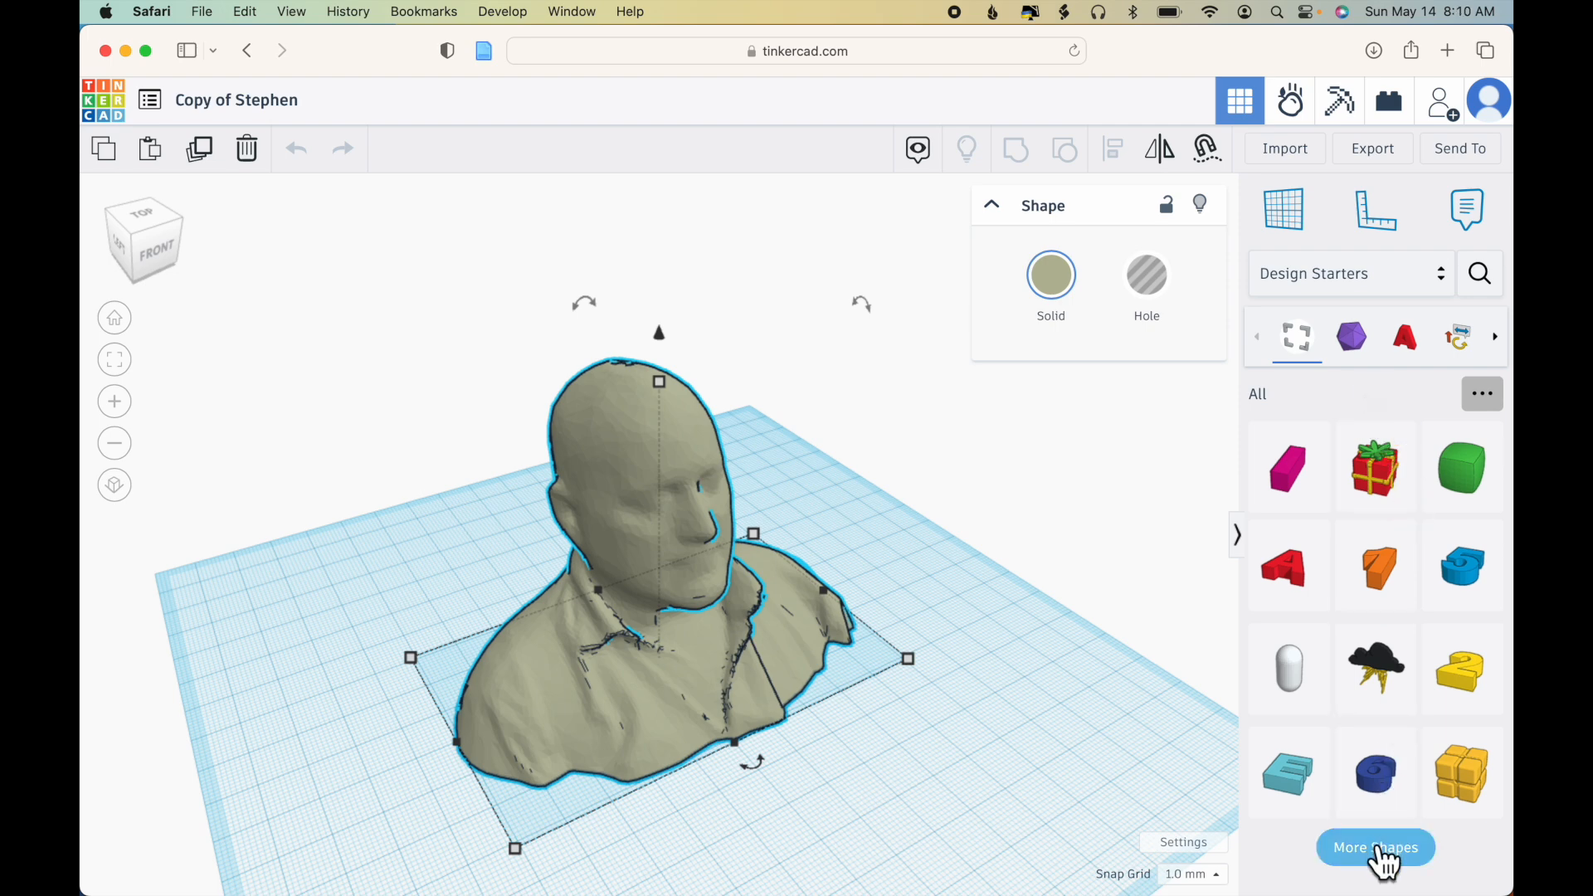
click(1388, 871)
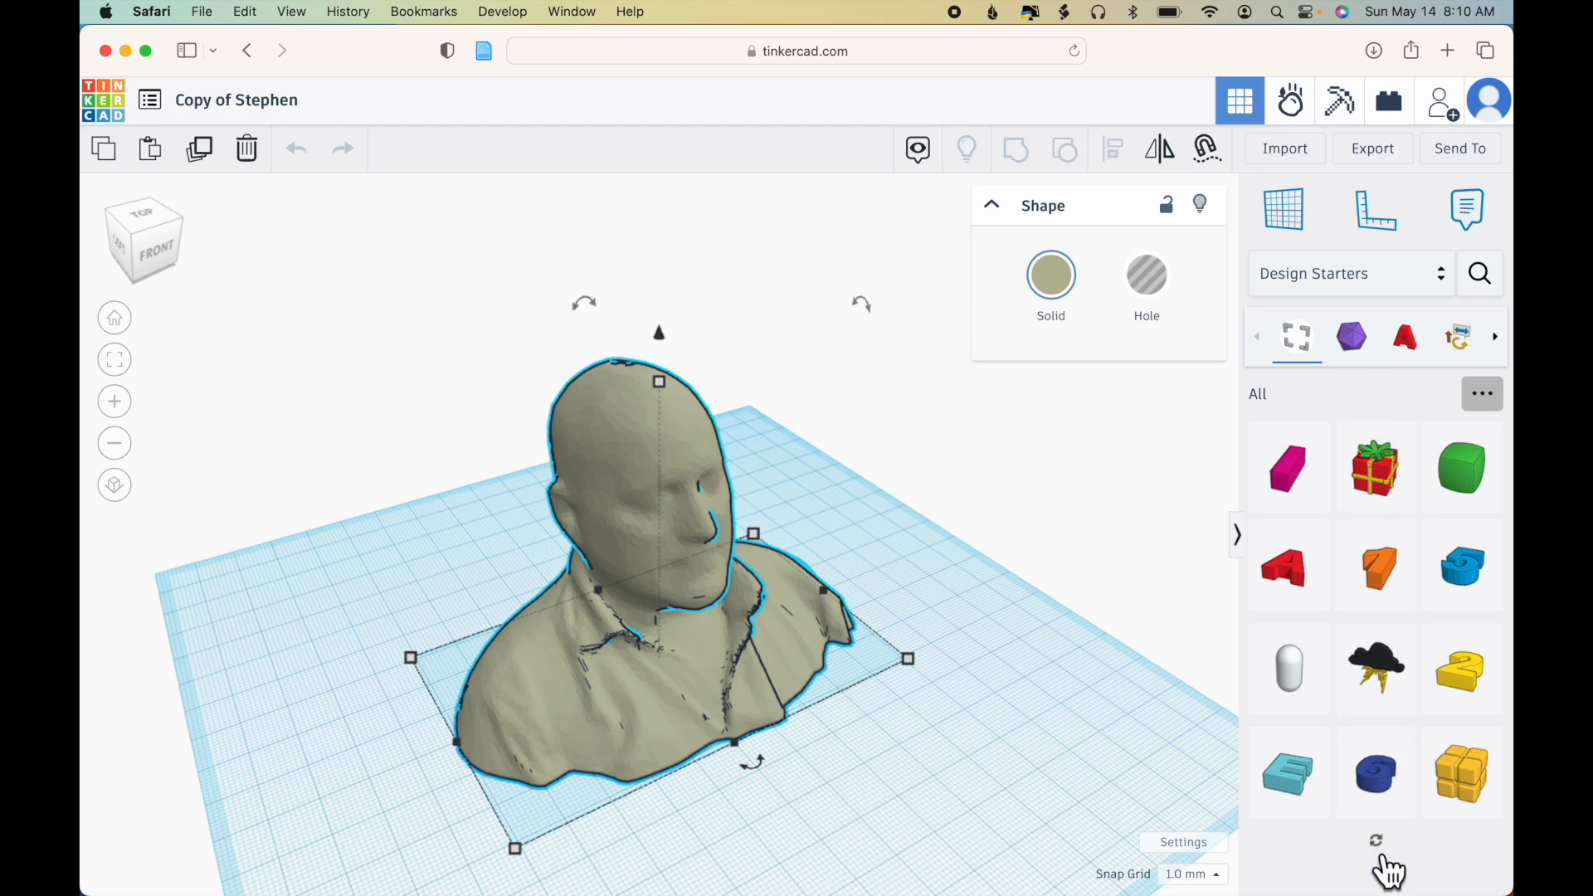
scroll(1387, 871, down, 5)
click(1388, 871)
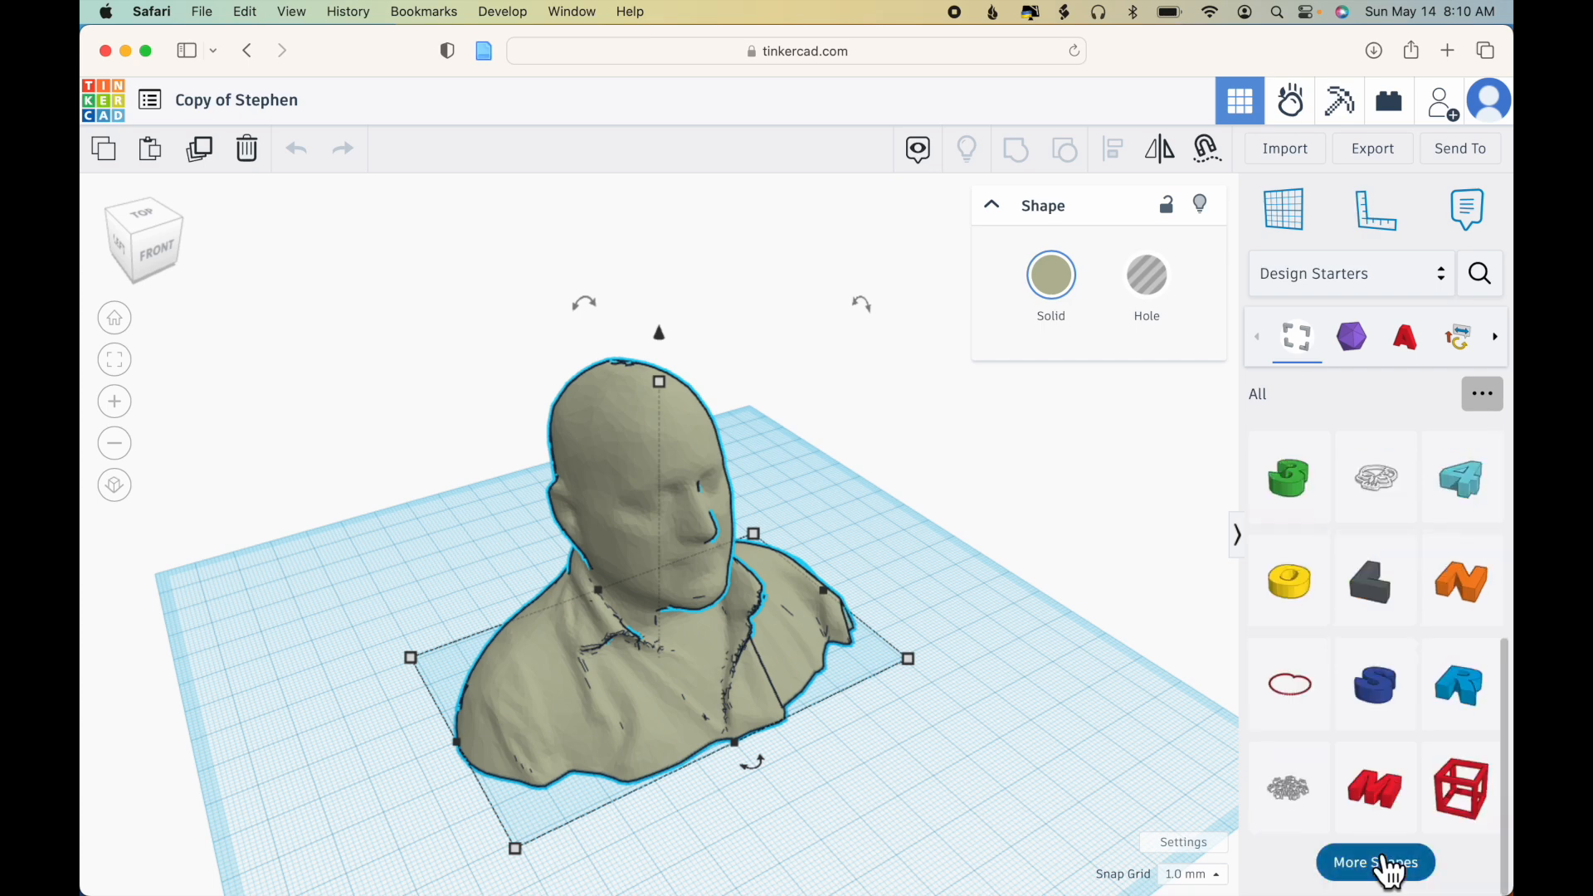
scroll(1388, 869, down, 10)
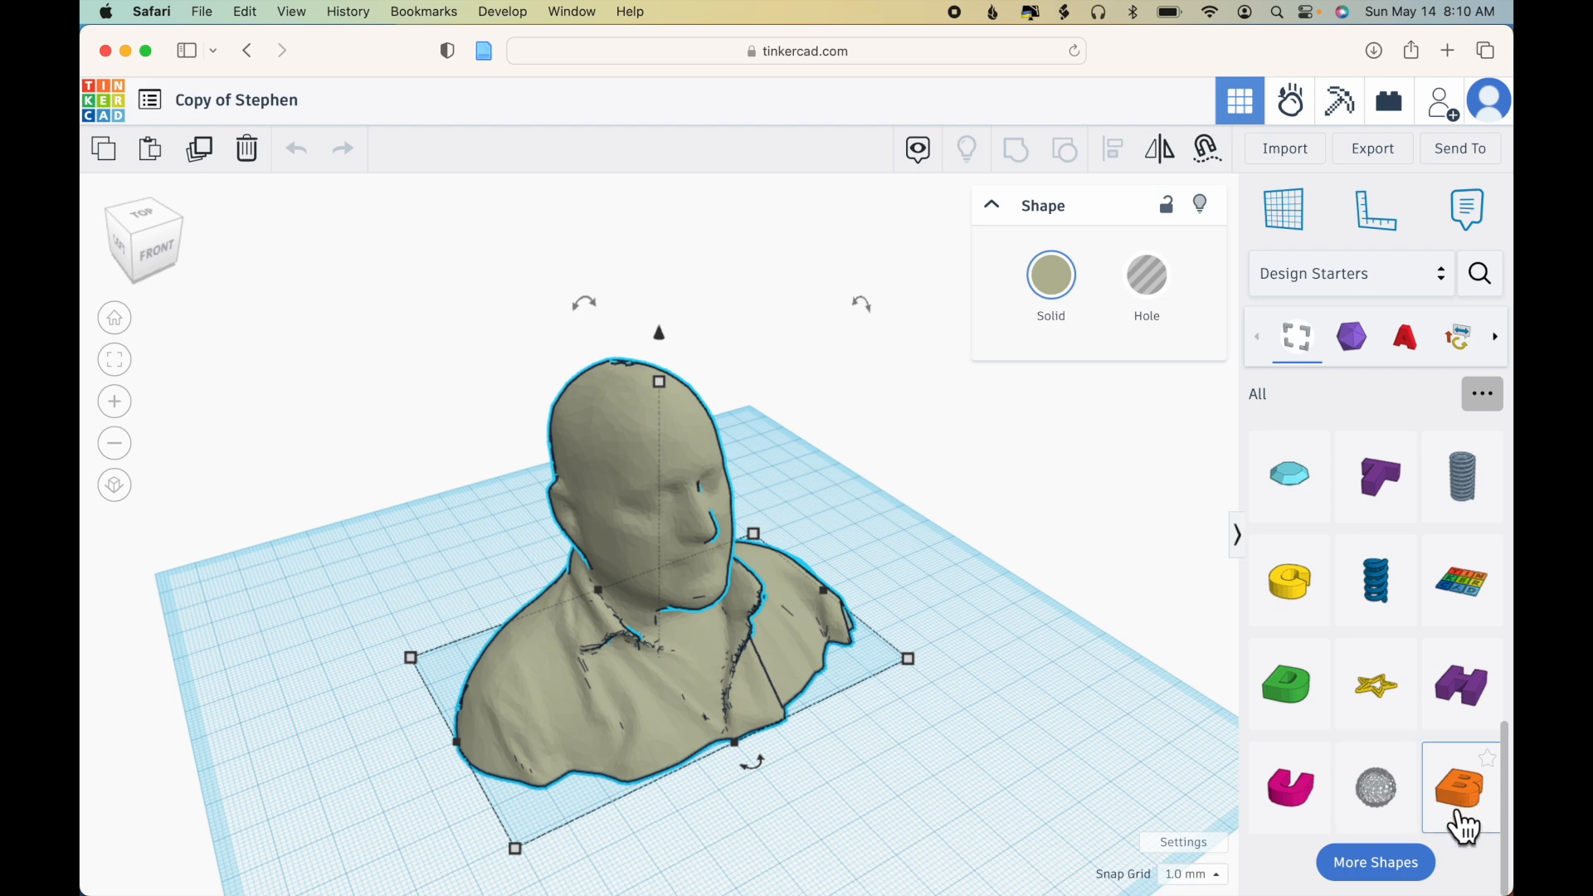
click(1412, 867)
scroll(1408, 729, down, 3)
scroll(1408, 729, down, 3)
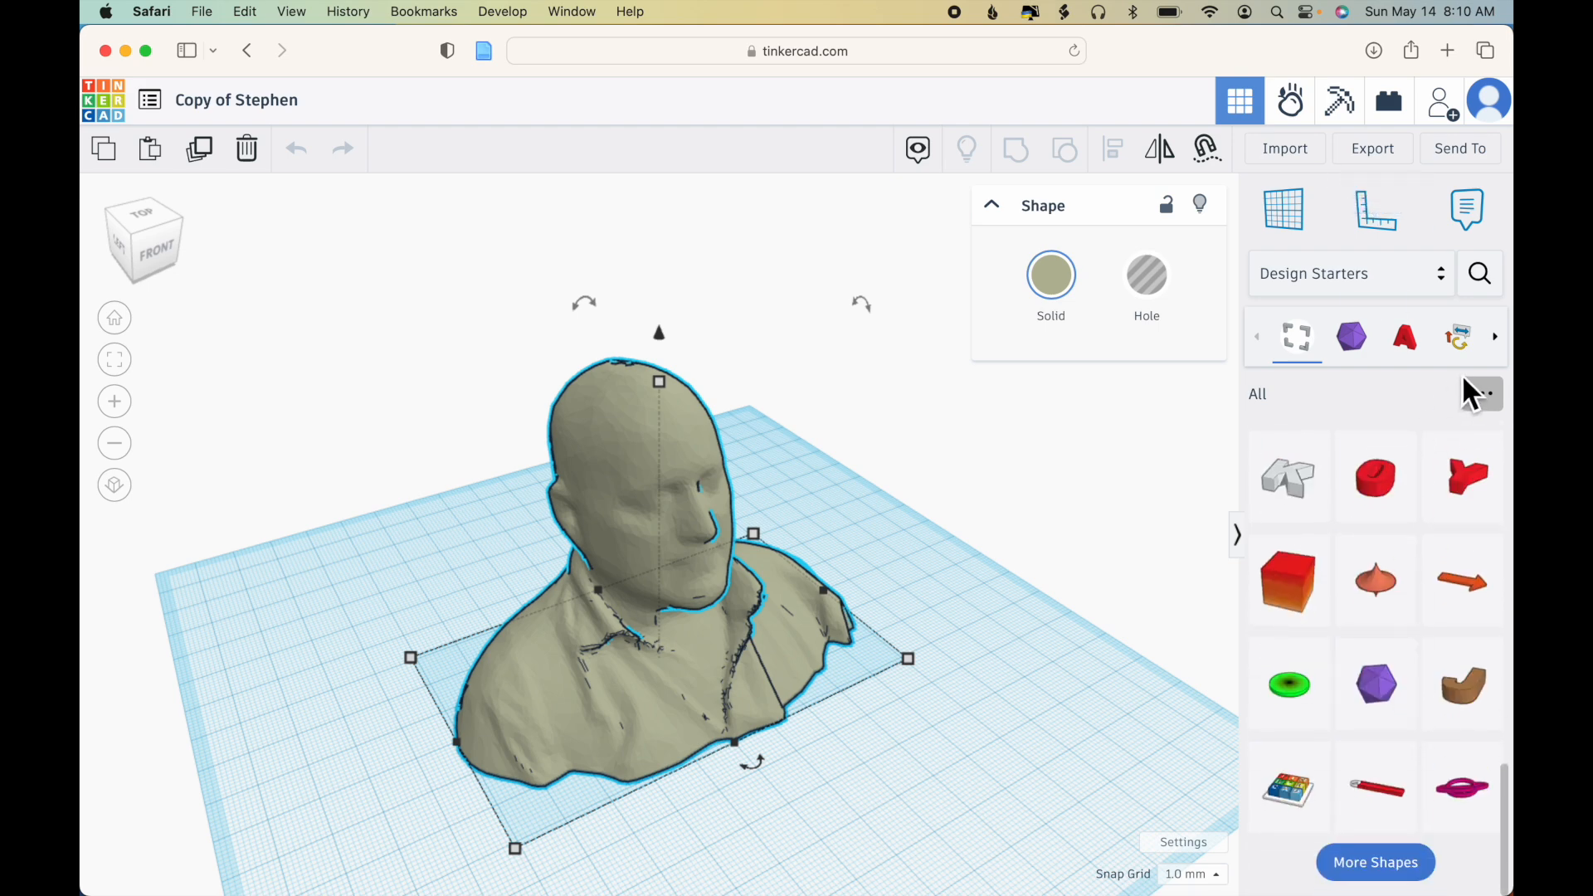
- Browse the Creatures & Characters collection, loading additional shapes
click(1407, 286)
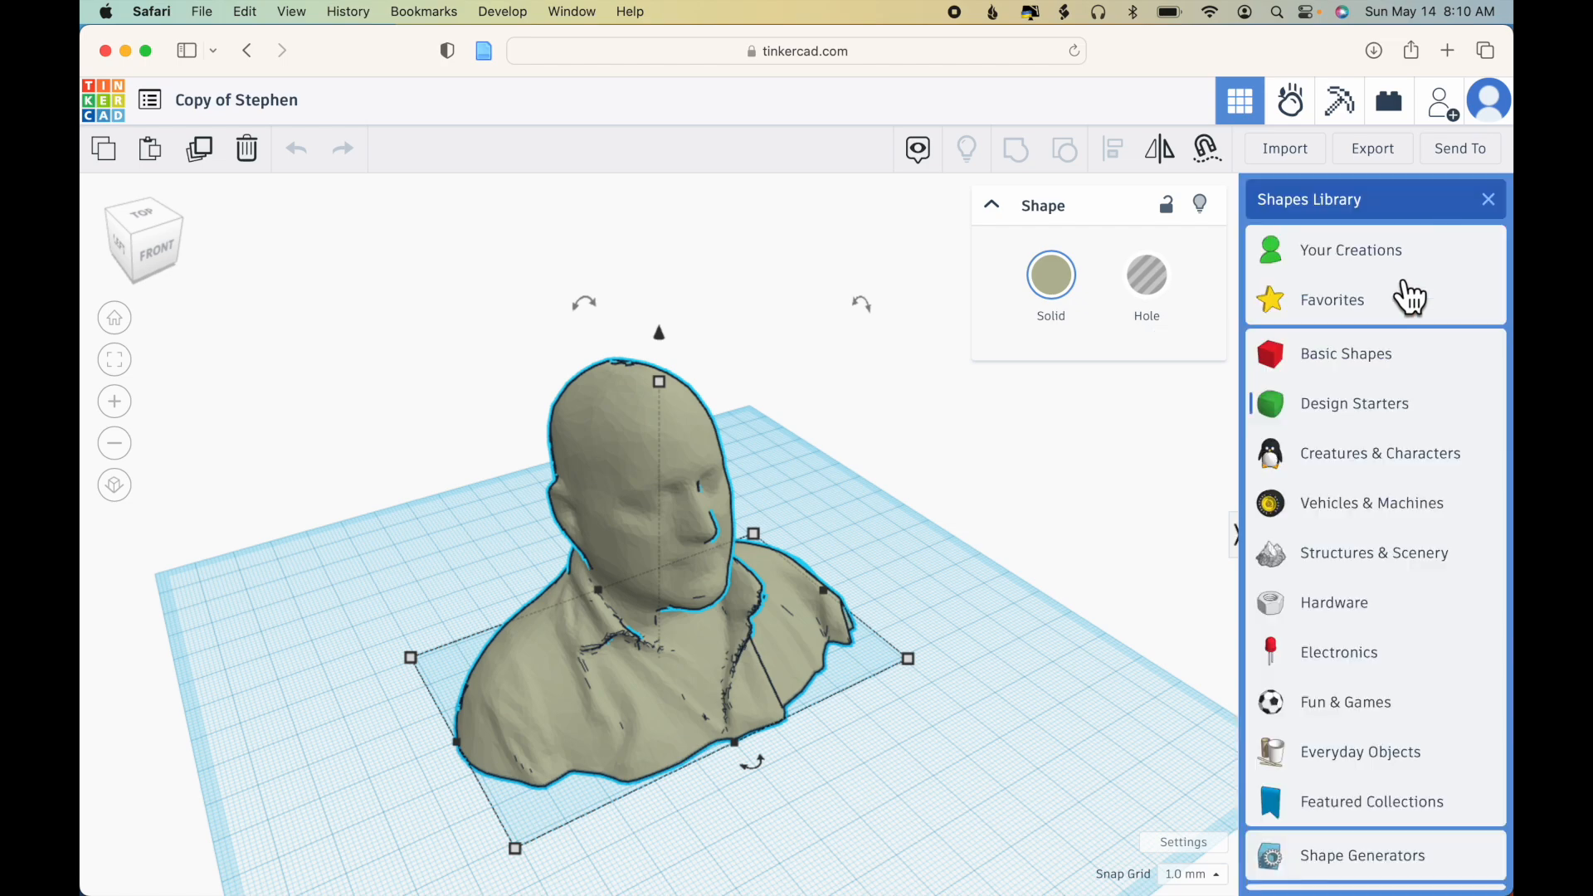
click(1408, 469)
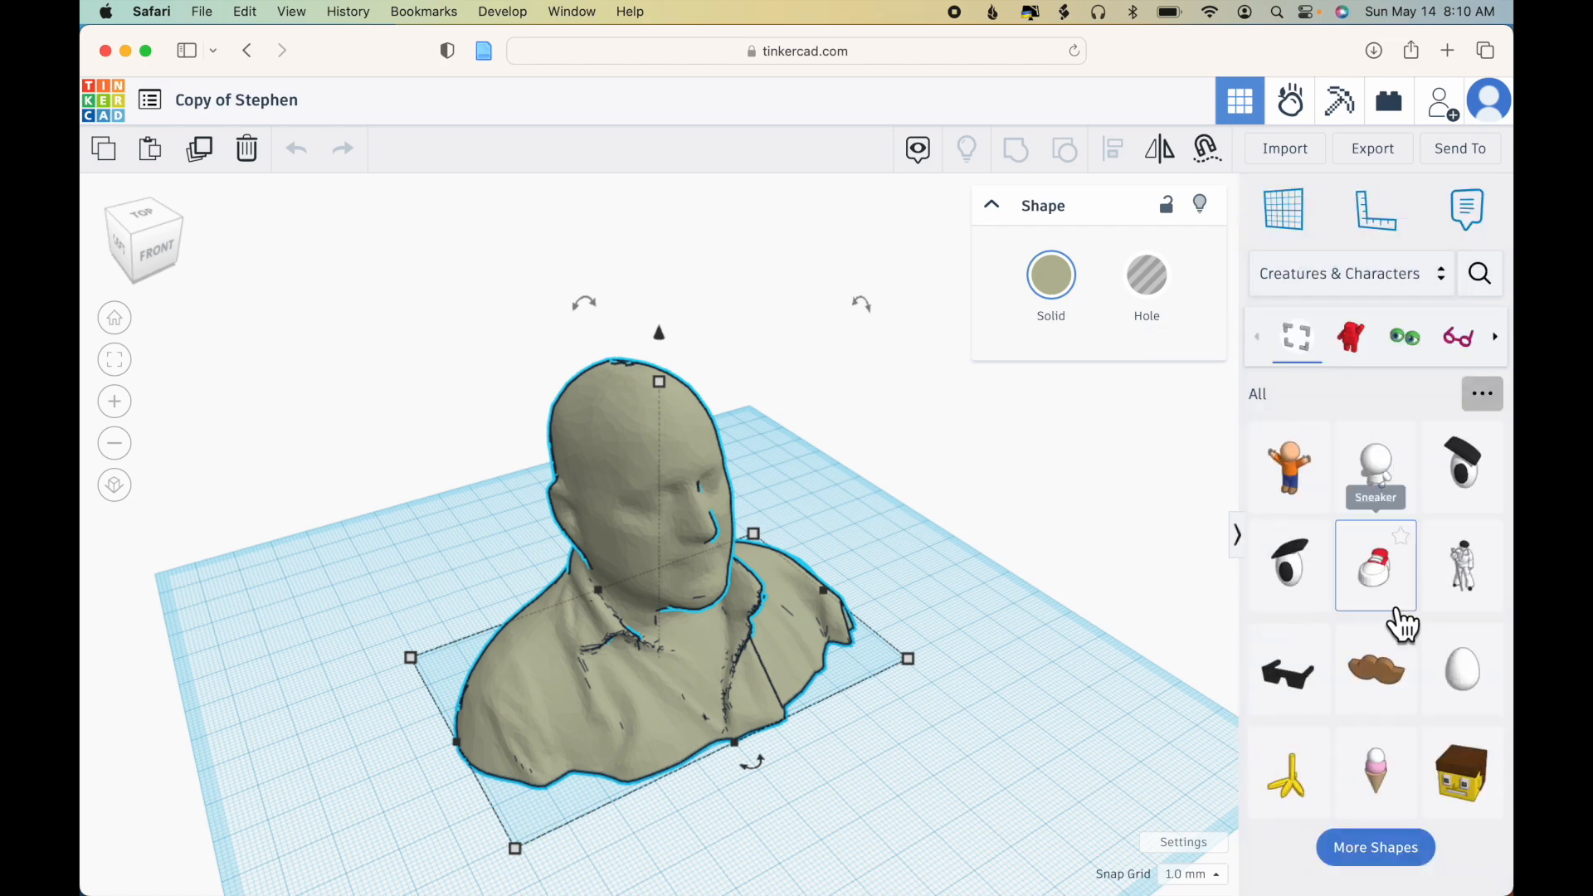
click(1405, 853)
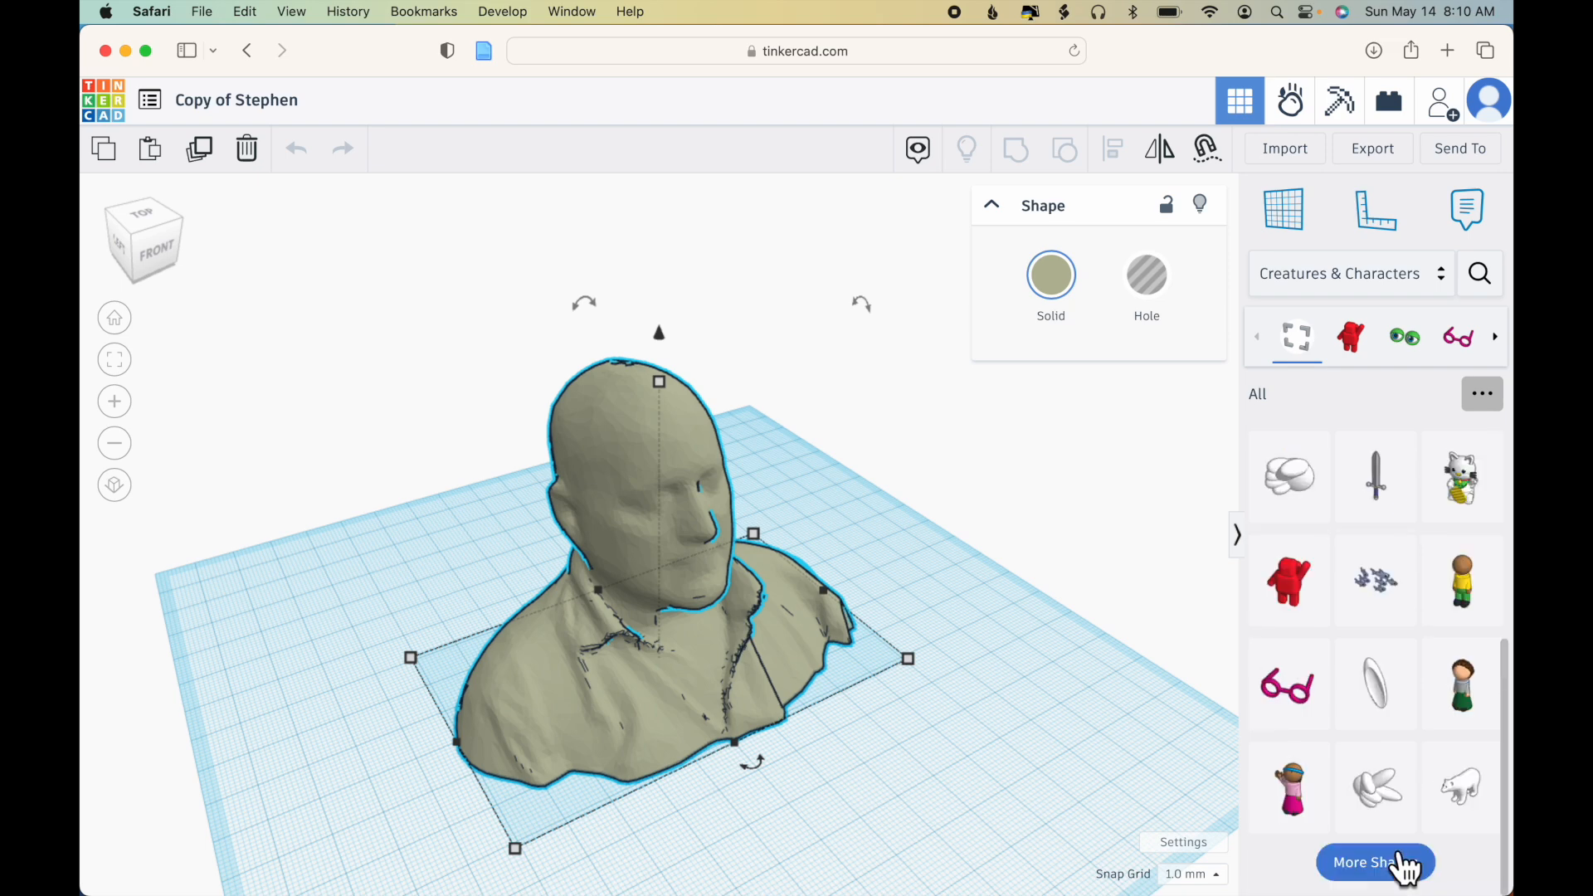
scroll(1374, 730, down, 5)
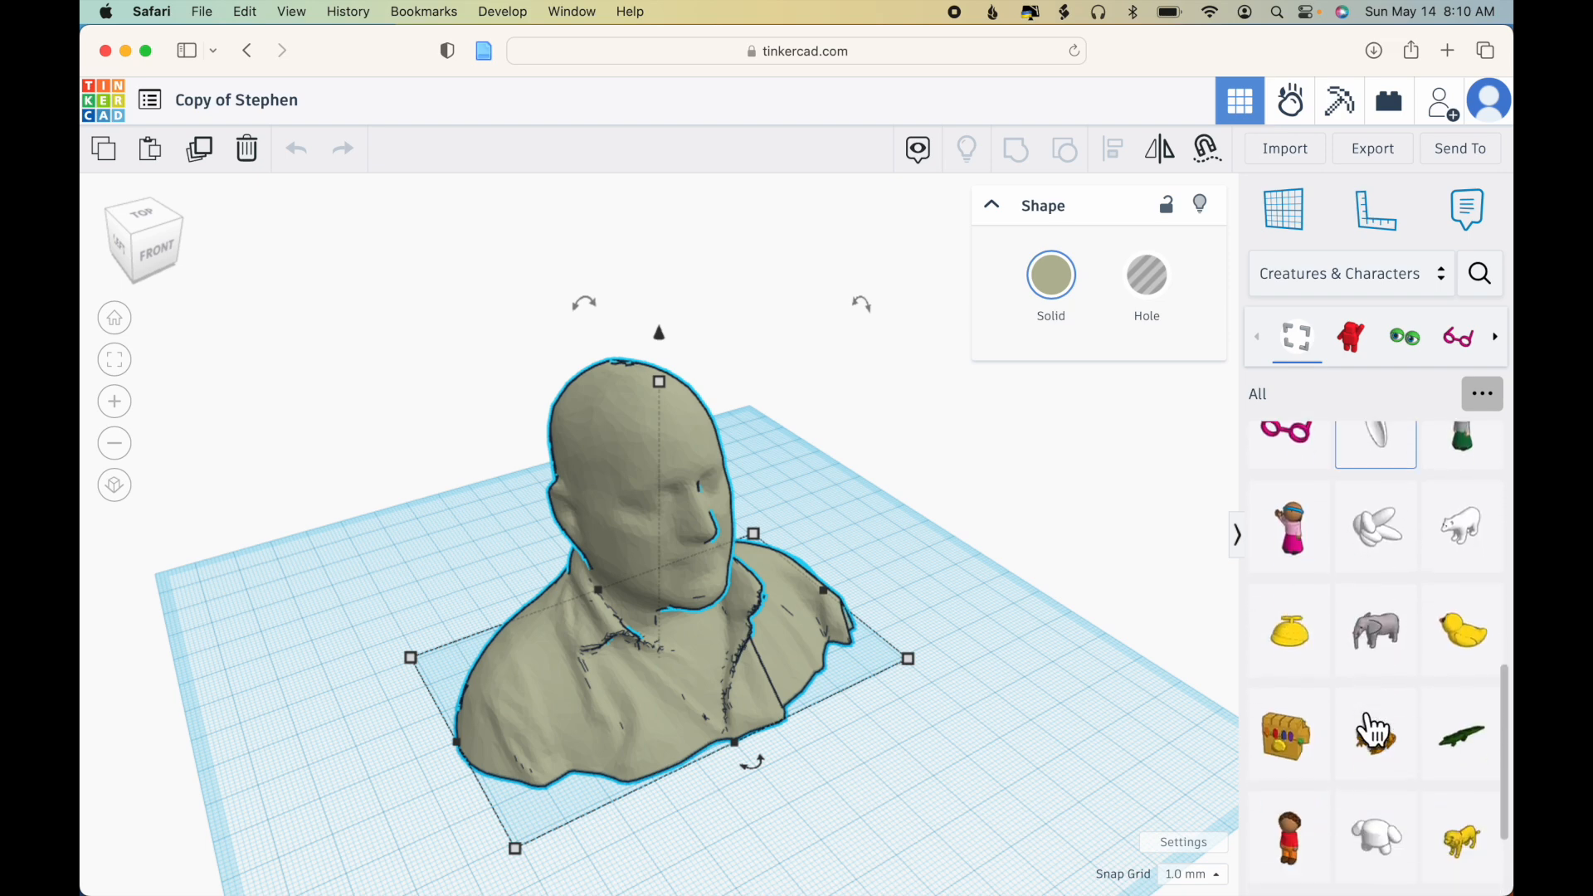
- Place an Extrusion from the Shape Generators on the workplane beside the bust
click(1353, 274)
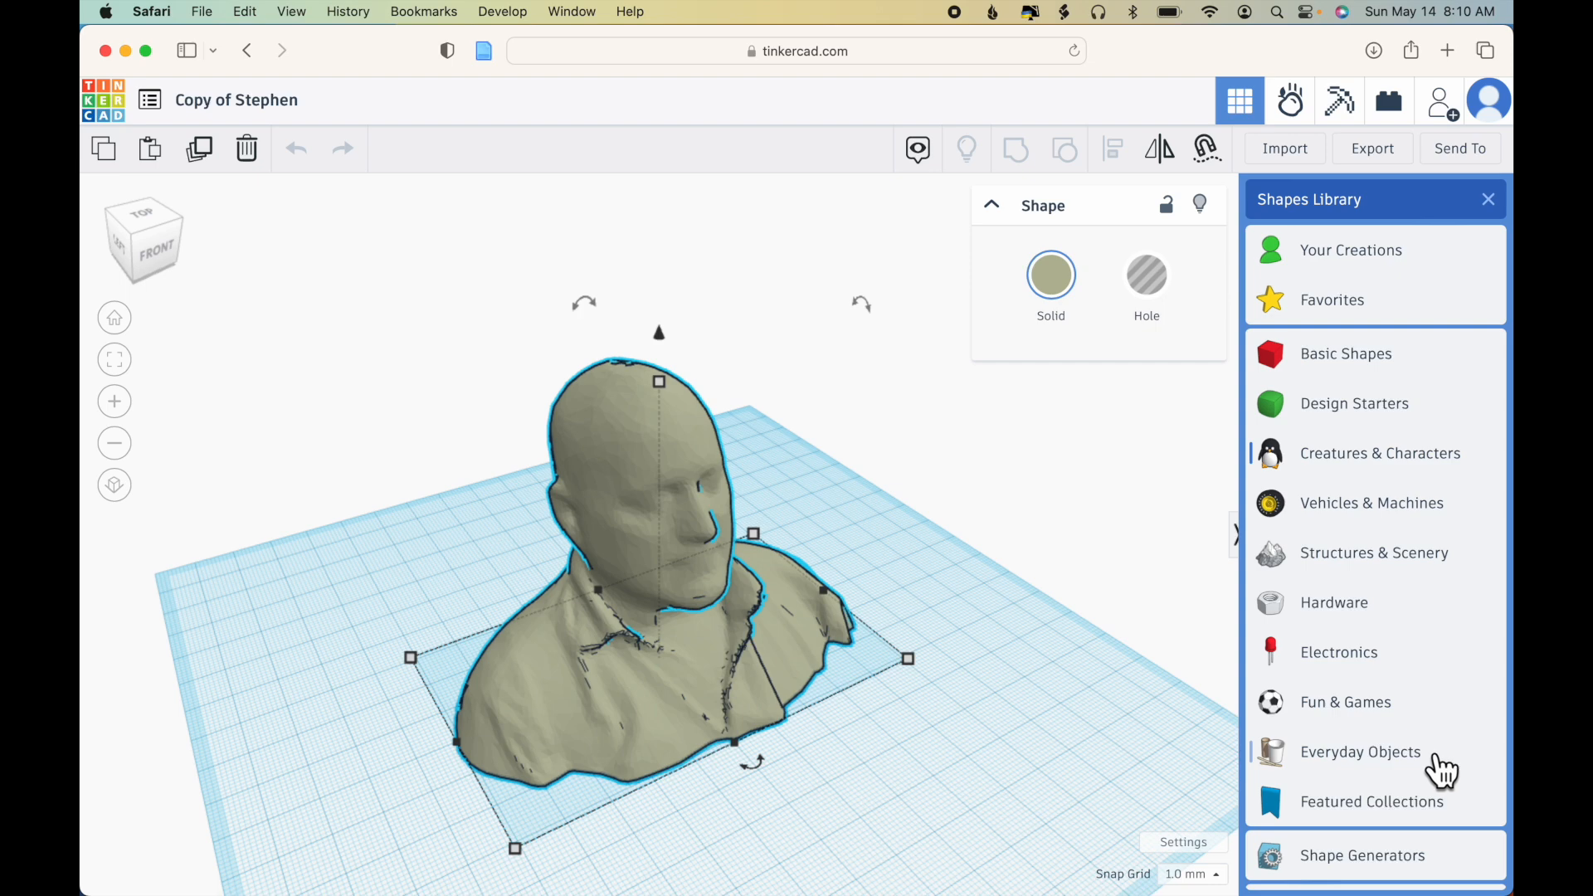
click(1382, 863)
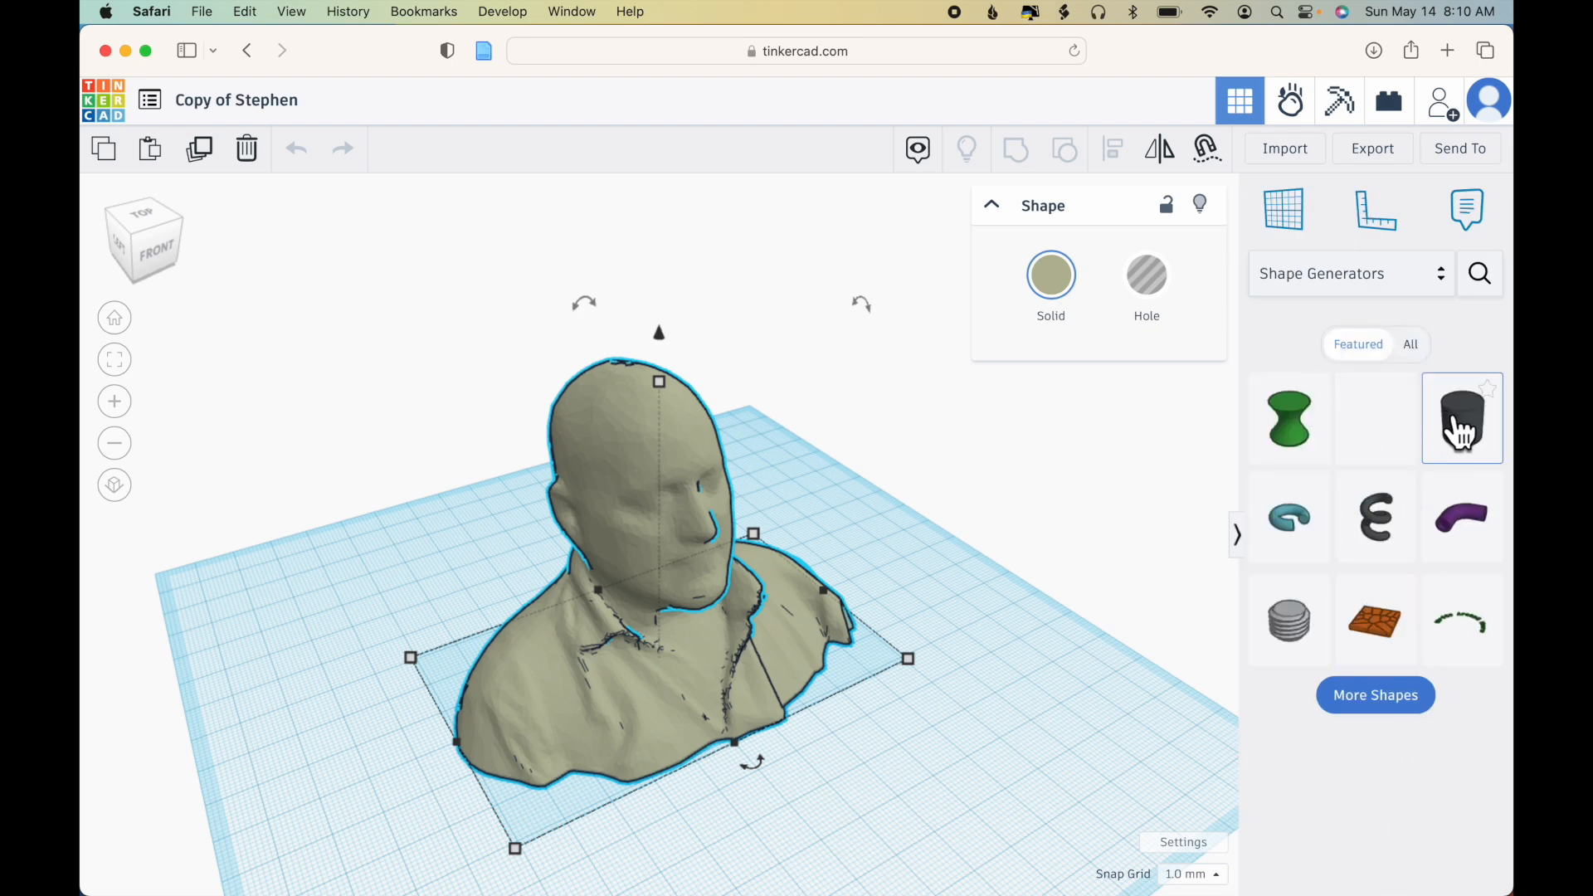
drag(1460, 432, 929, 730)
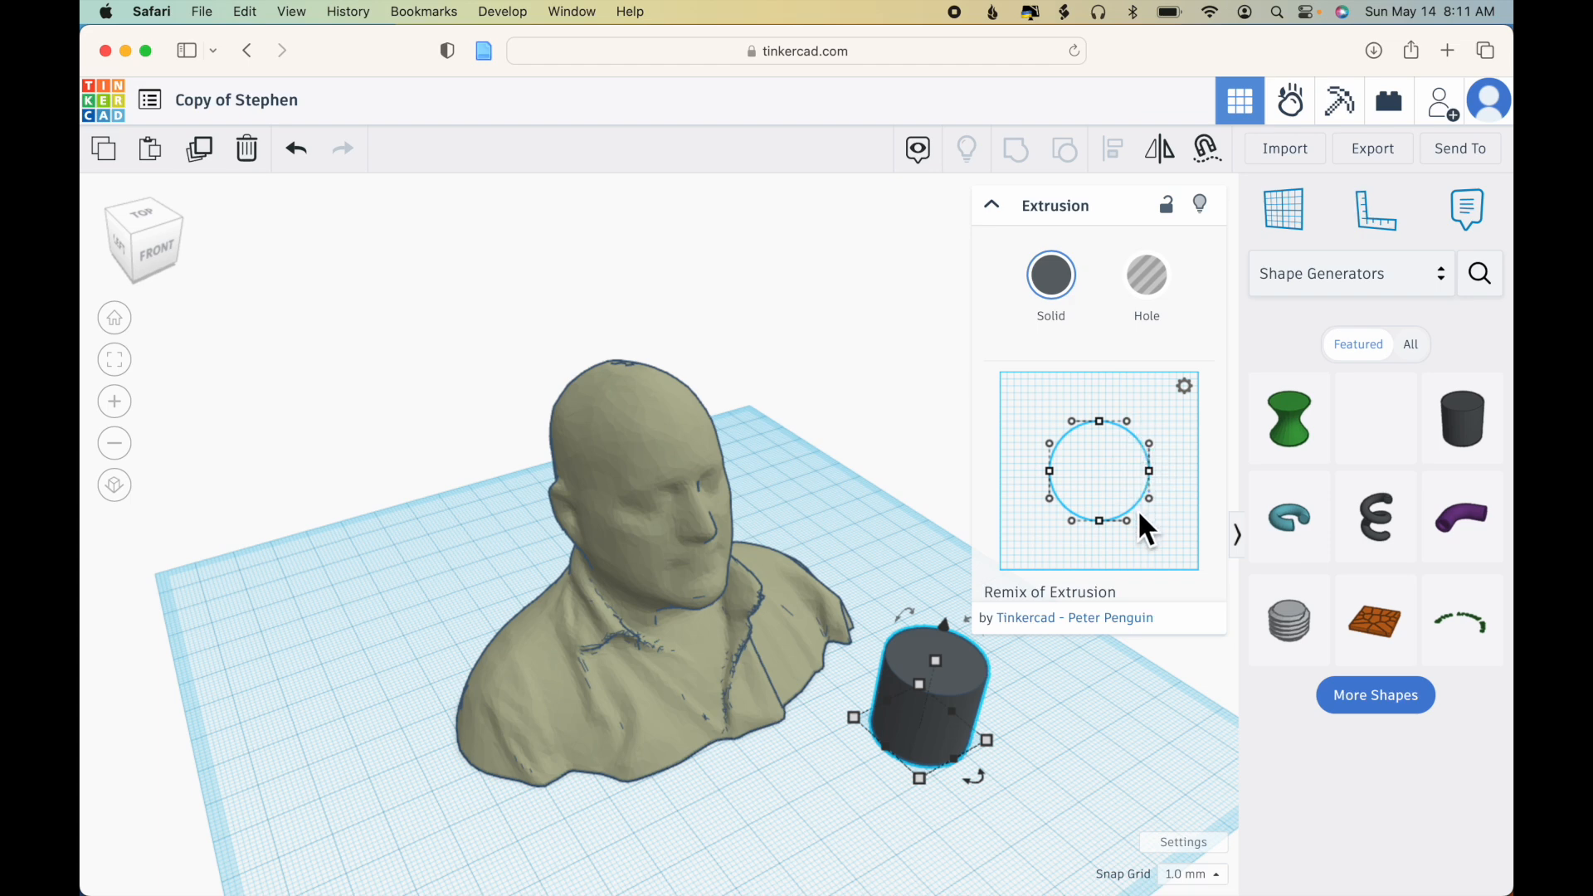
- Reshape the extrusion's circular profile into a narrow form with one wider end, and delete the shape
drag(1051, 471, 1100, 395)
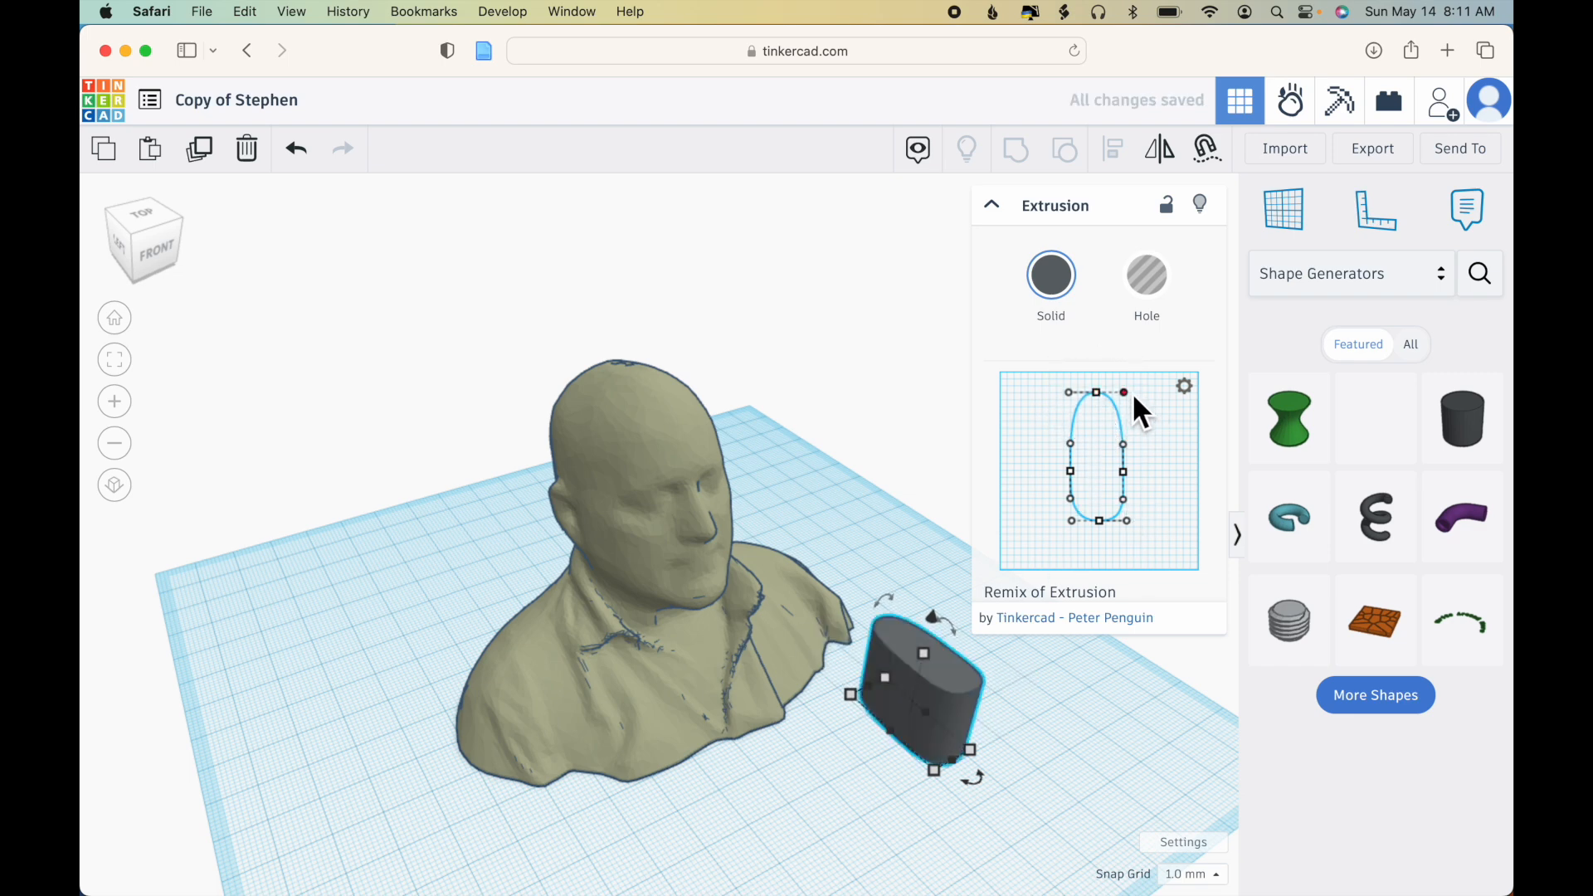
drag(1130, 393, 1171, 391)
drag(1127, 521, 1121, 522)
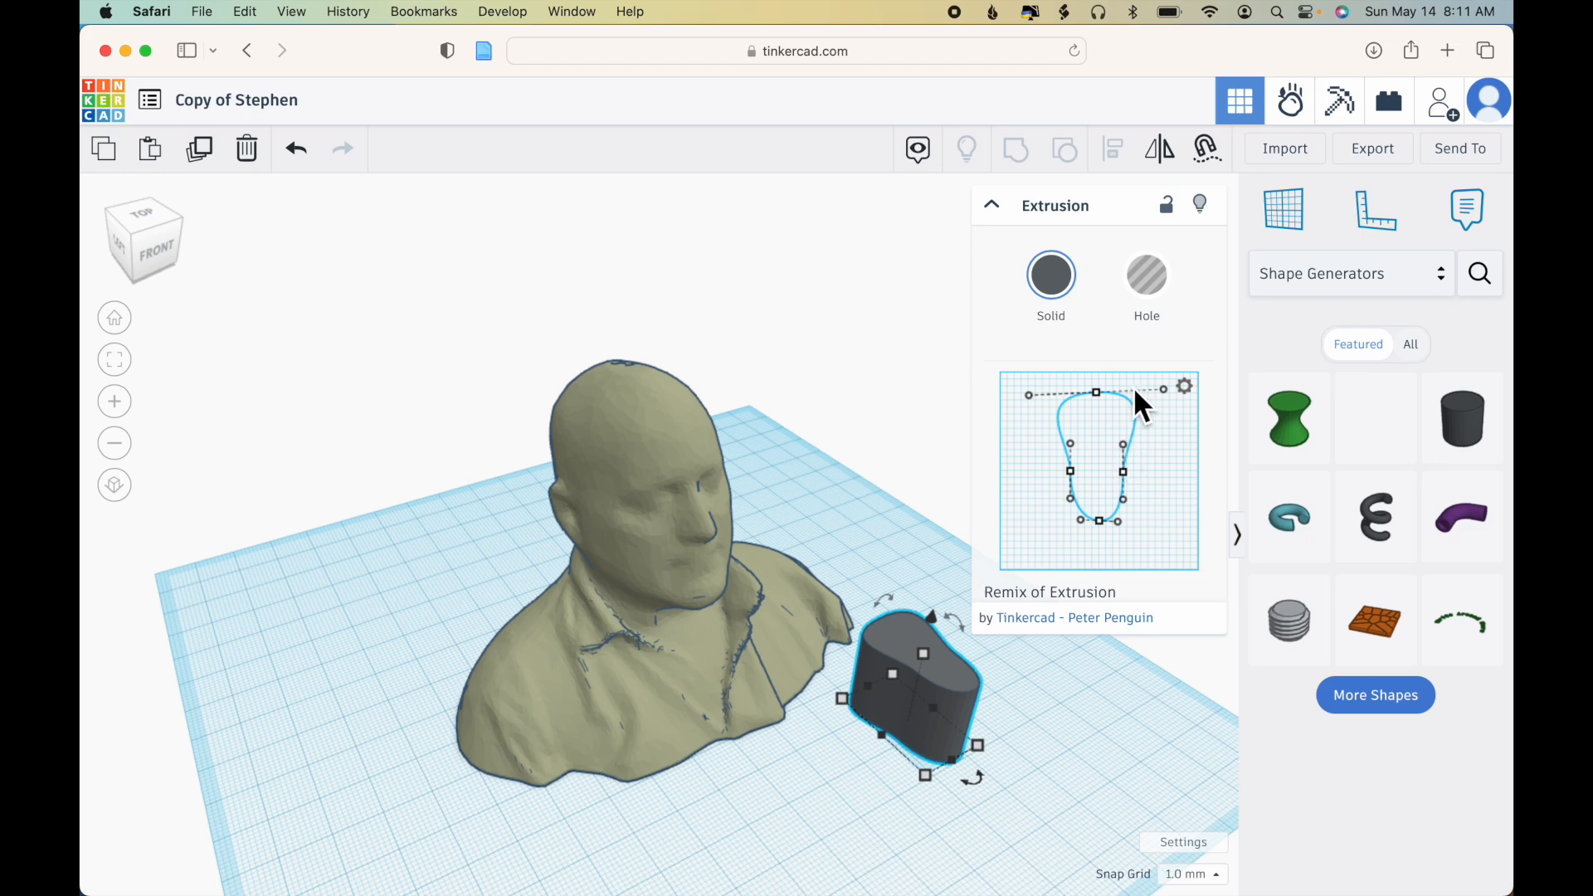
key(Delete)
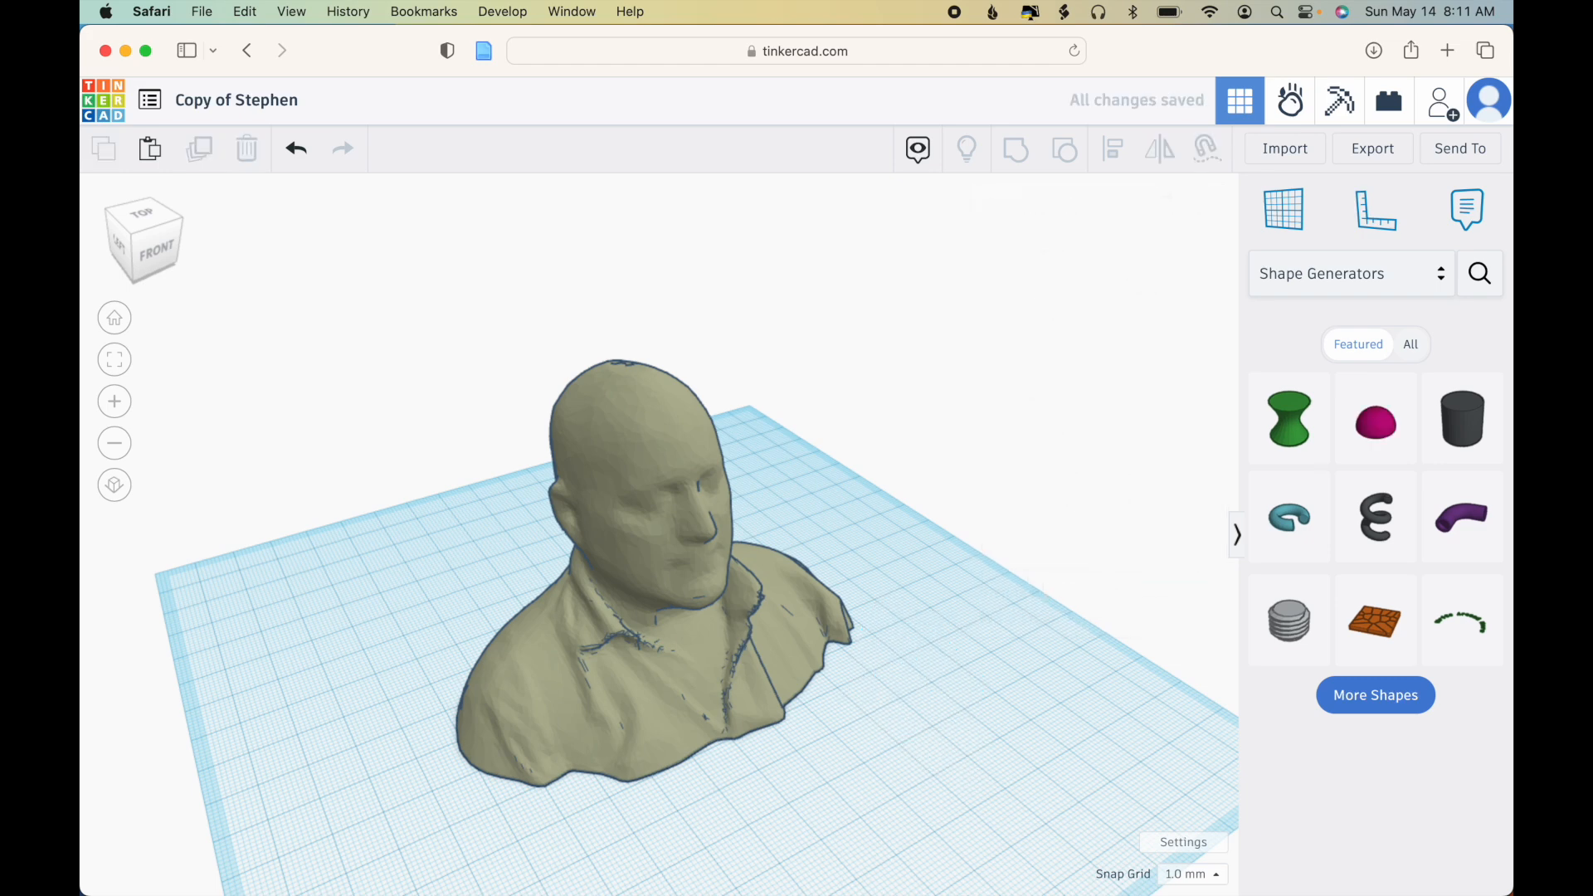
- Search the community shapes for "lion" and place the yellow lion on the workplane beside the bust
click(1479, 280)
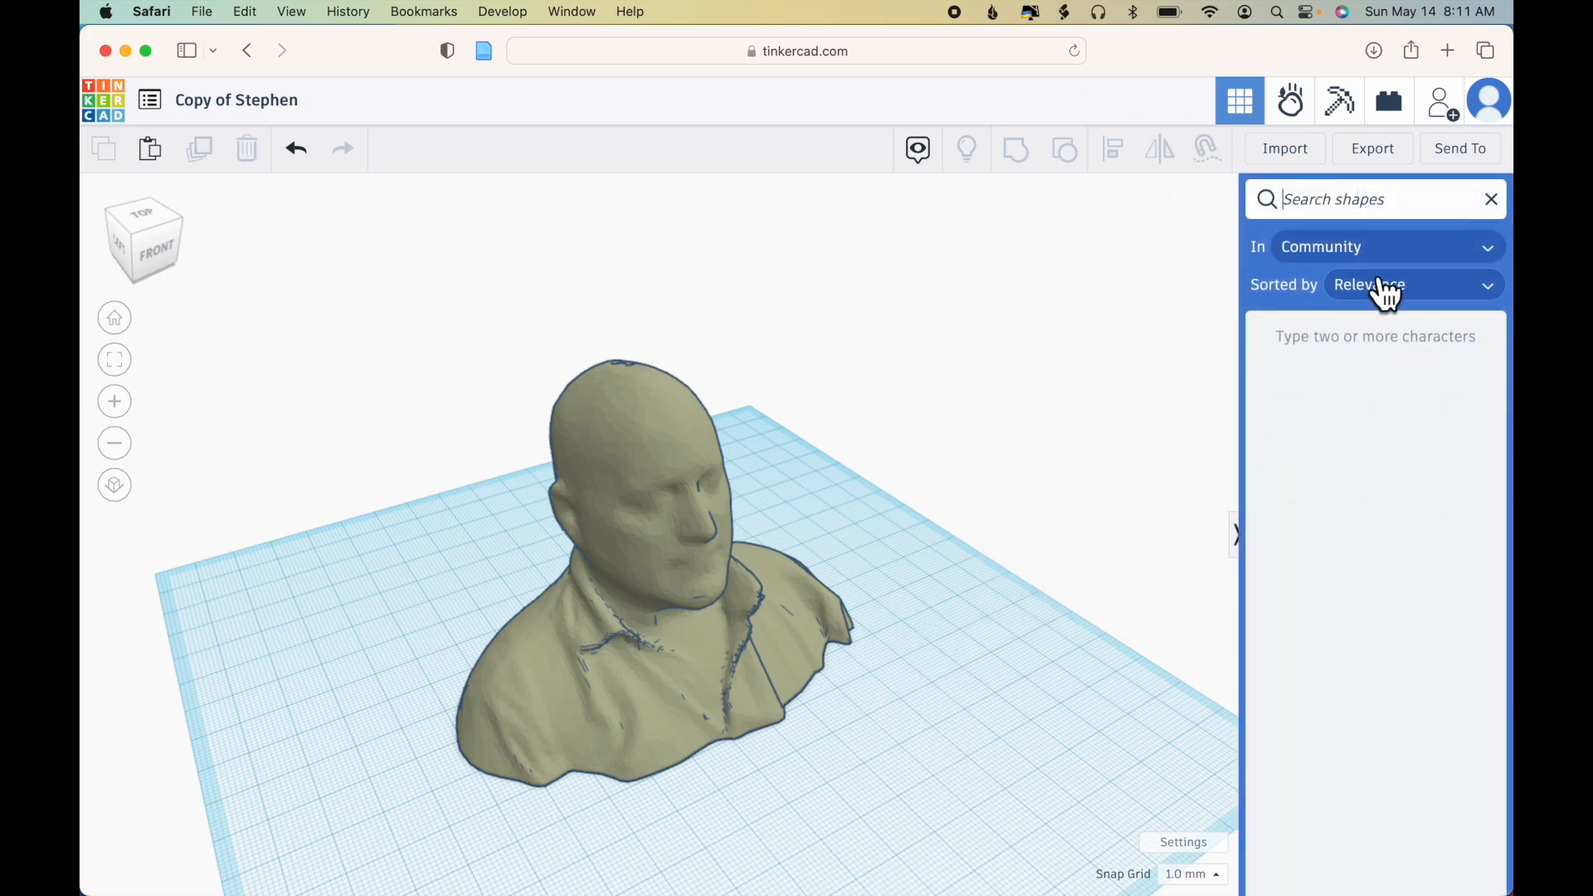
text(lion)
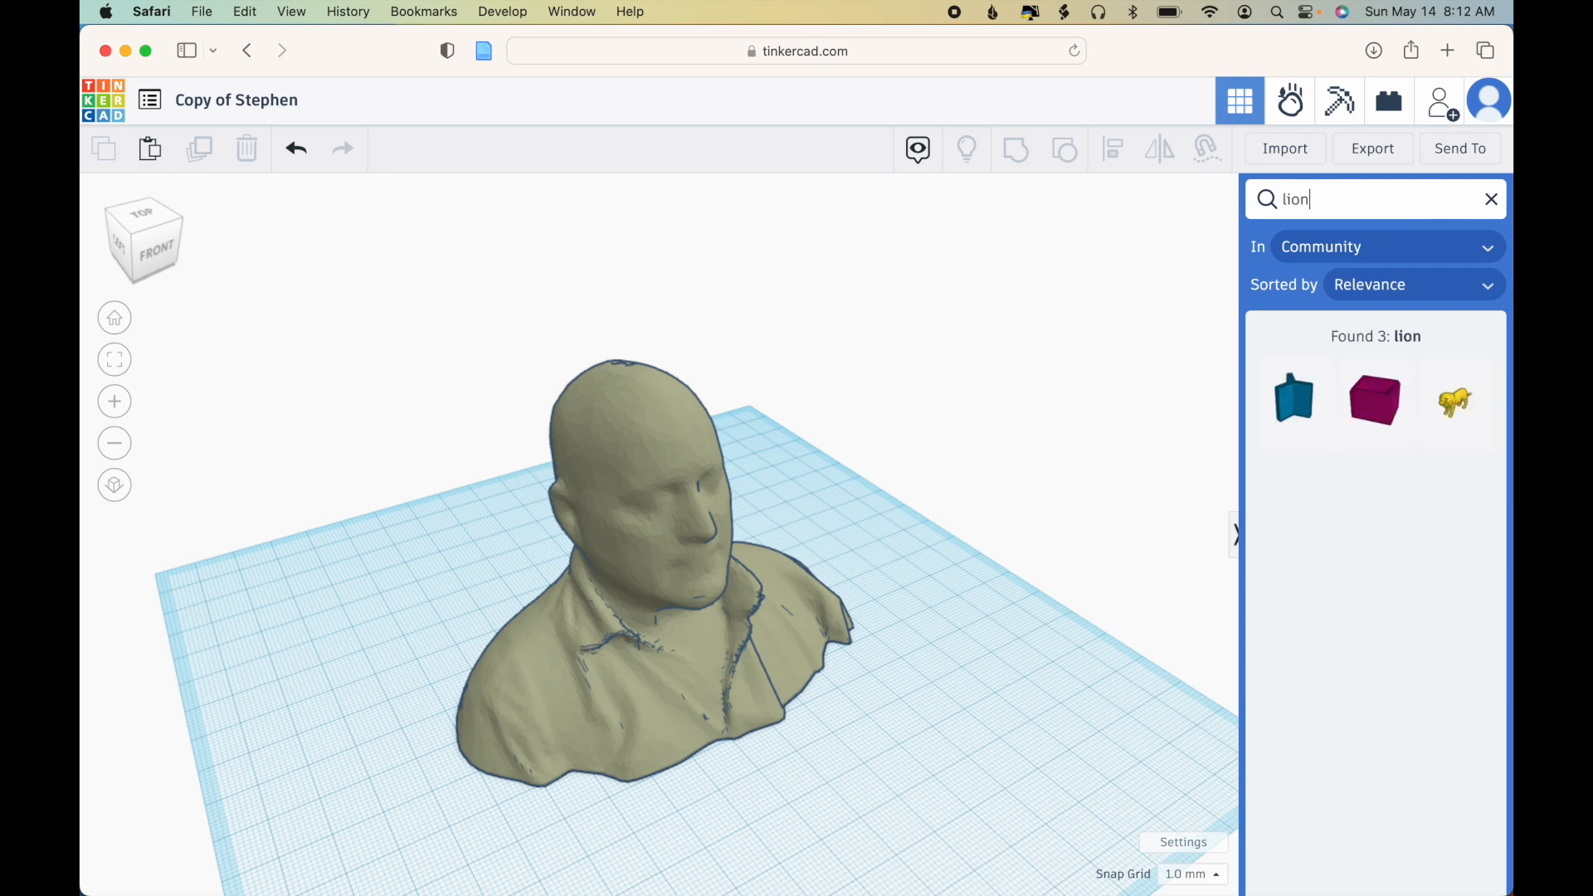
drag(1454, 415, 918, 630)
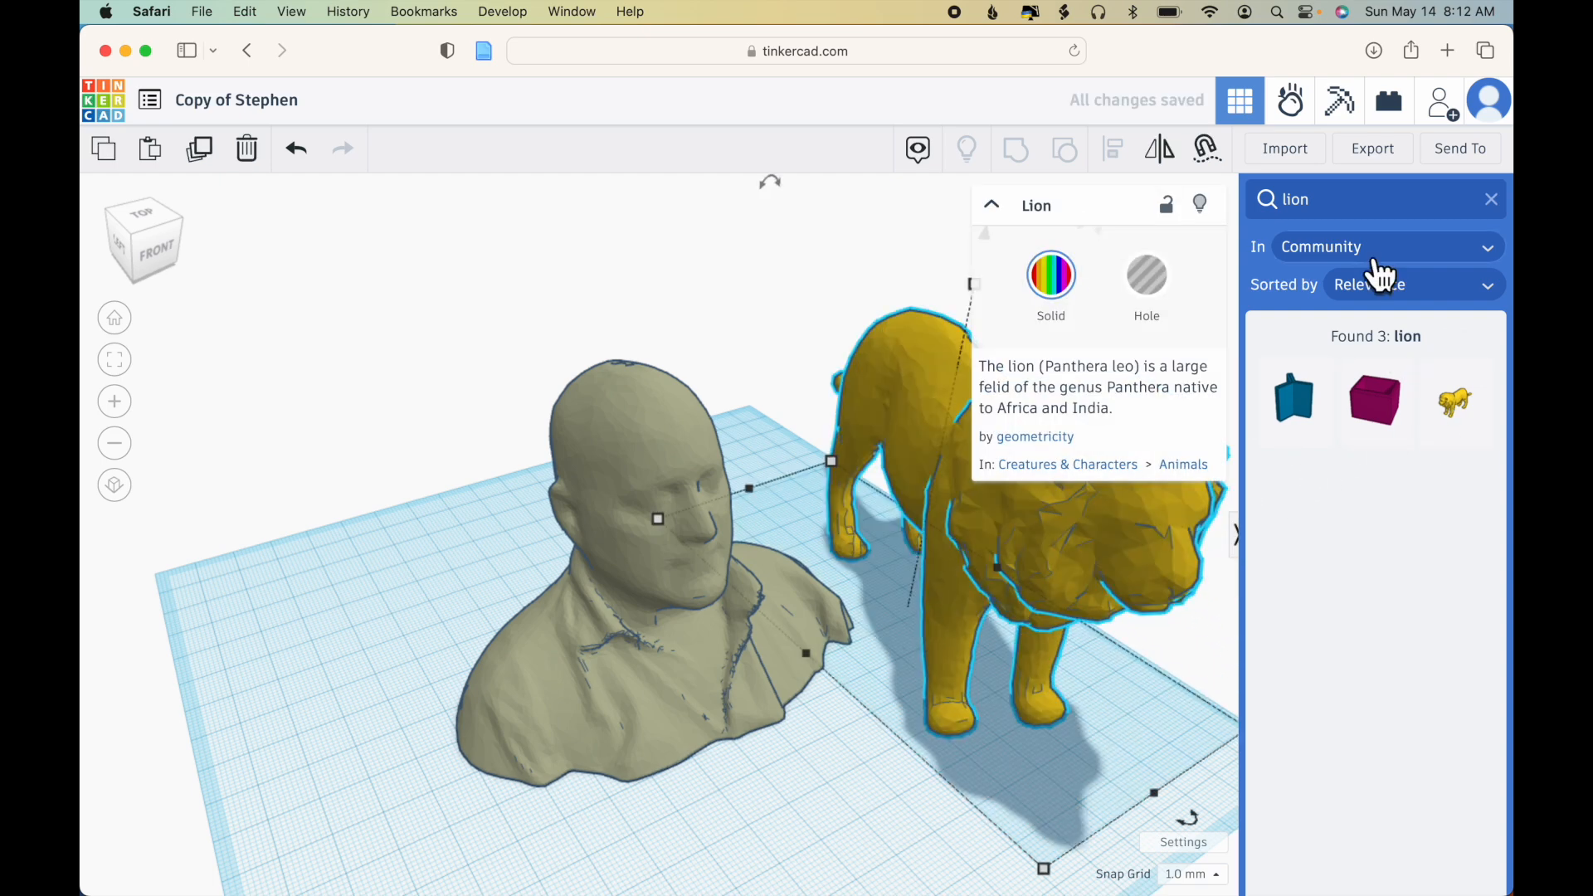
click(863, 789)
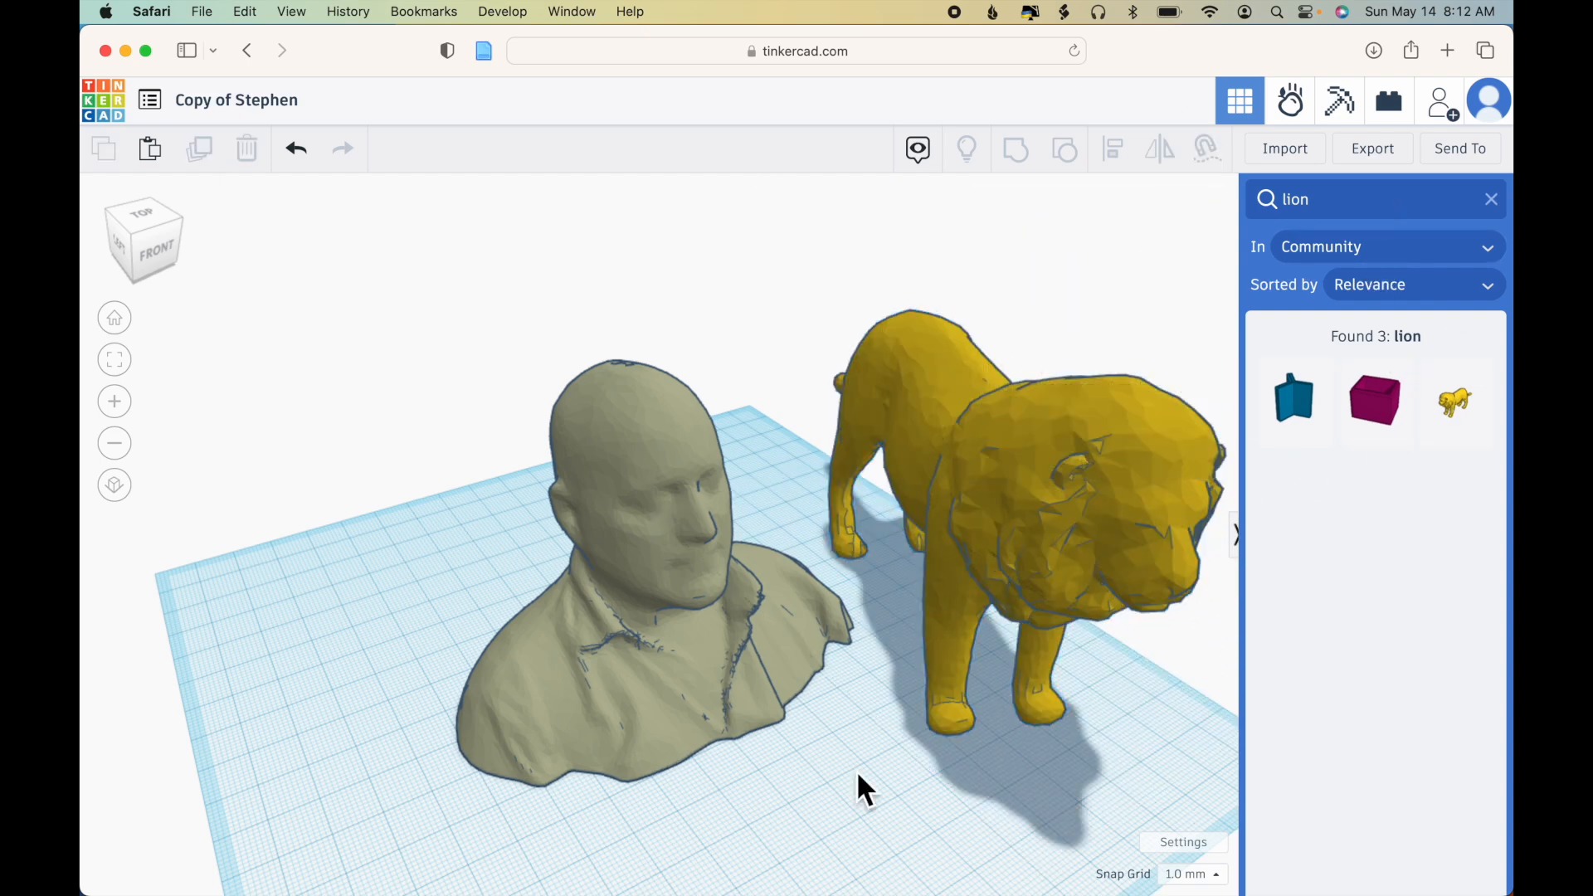
scroll(830, 664, down, 2)
right_drag(1108, 704, 1079, 721)
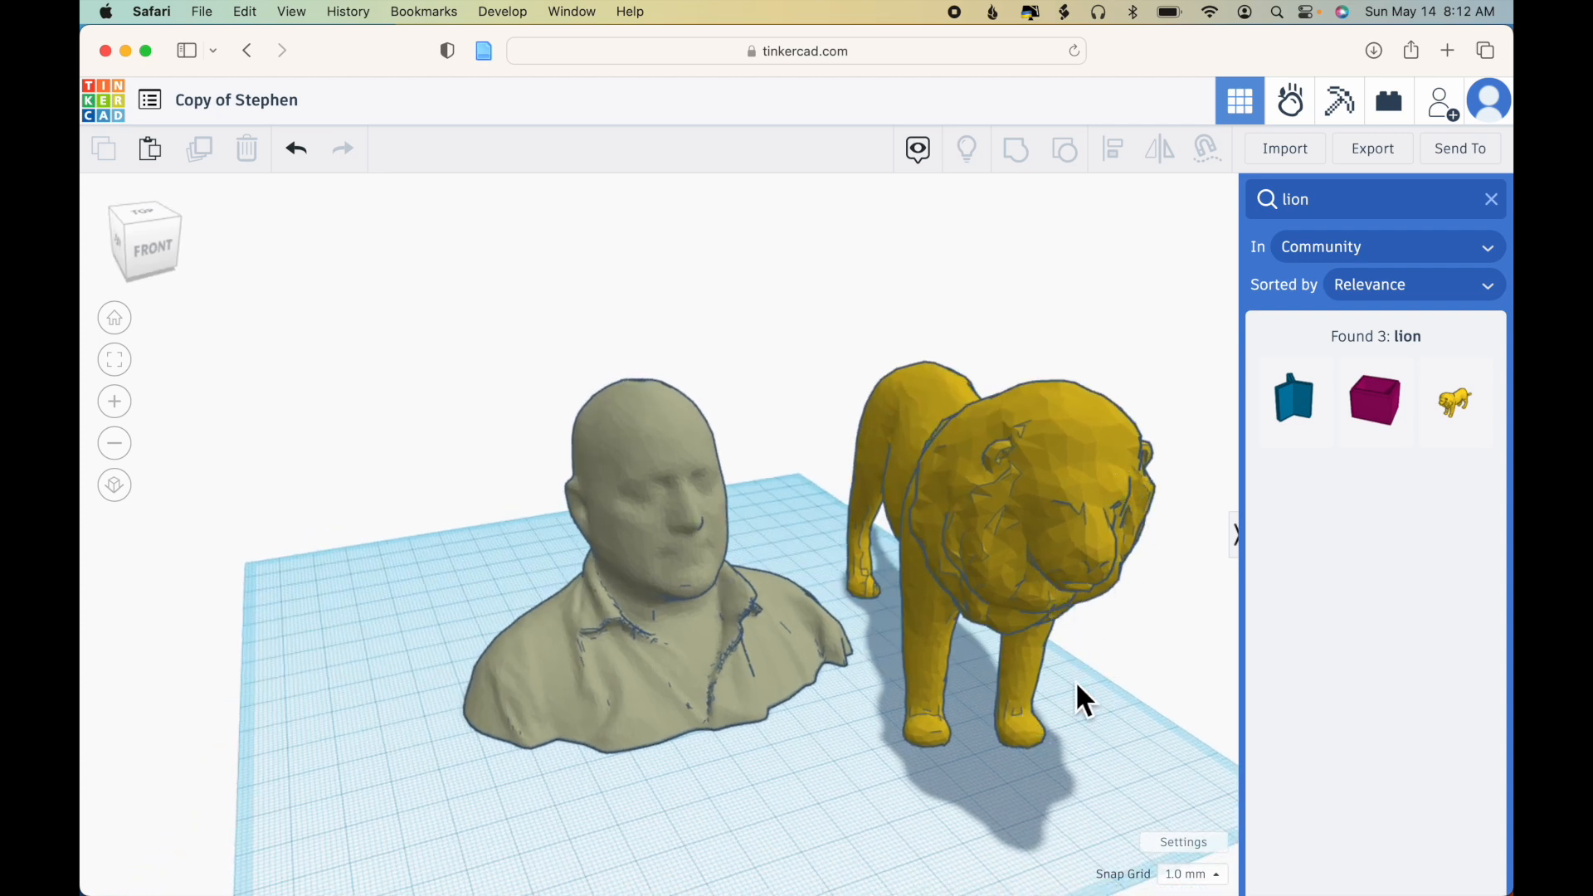
- Leave the shape search and place a hole box from Basic Shapes in front of the lion
click(1492, 201)
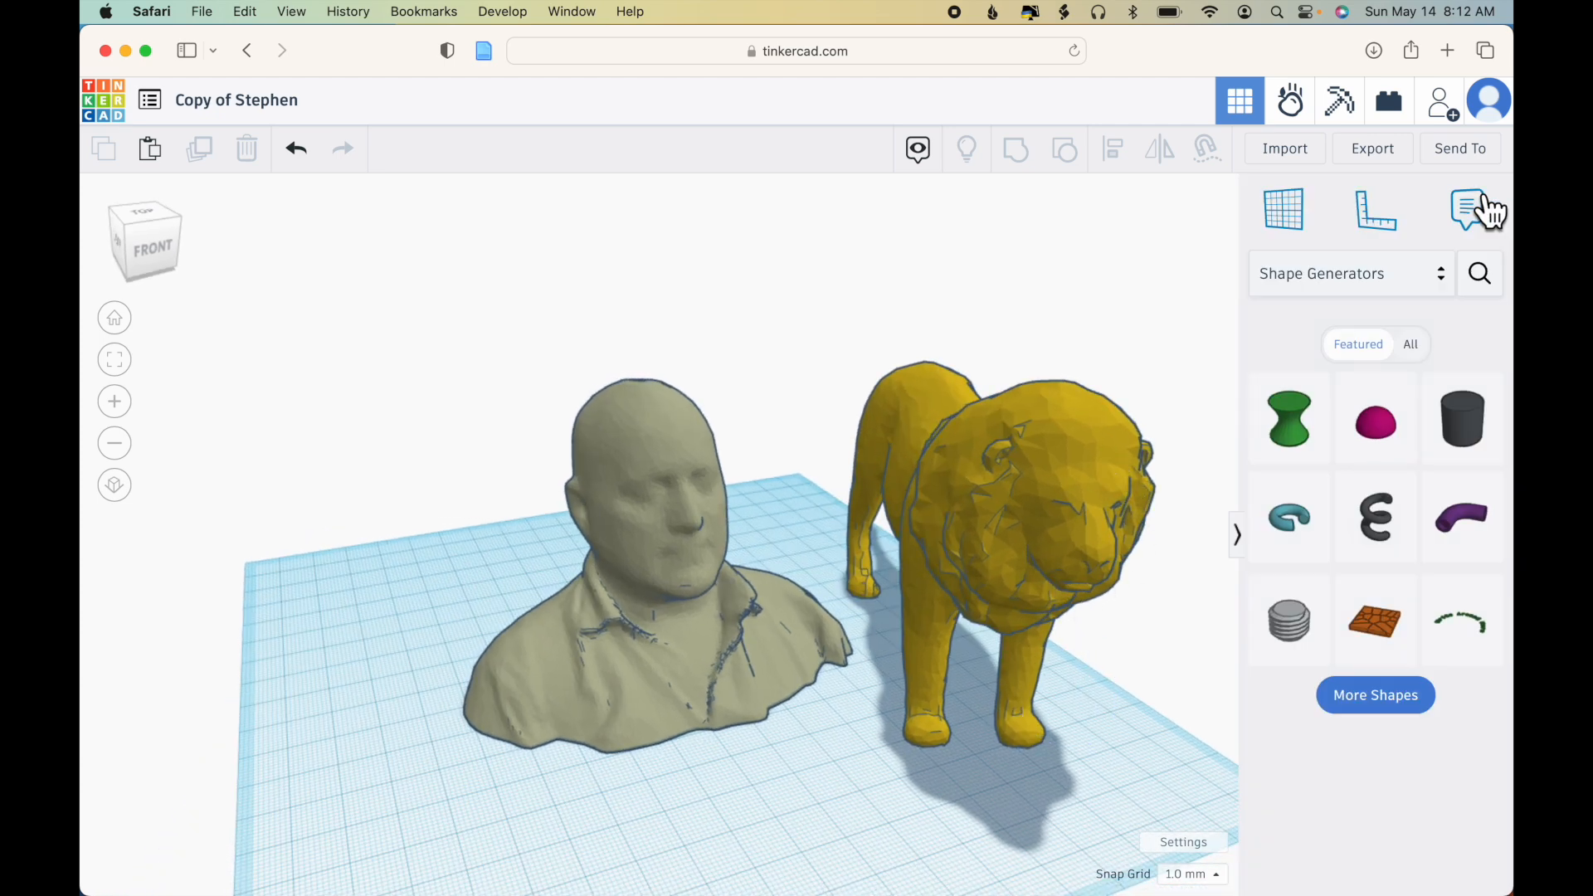
click(1424, 286)
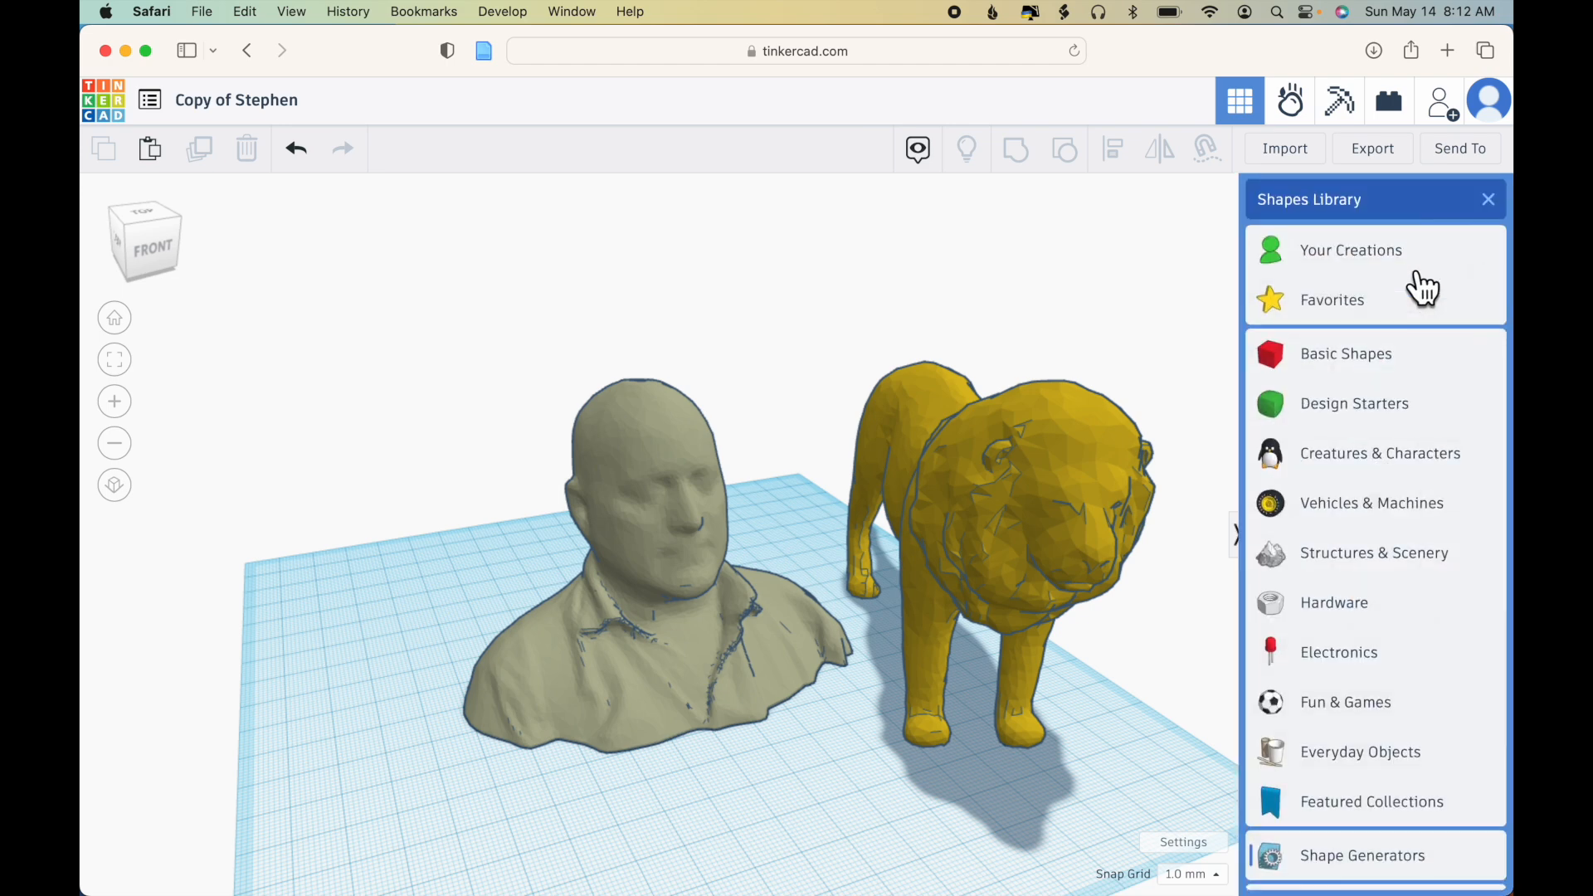
click(1385, 351)
drag(1297, 379, 994, 810)
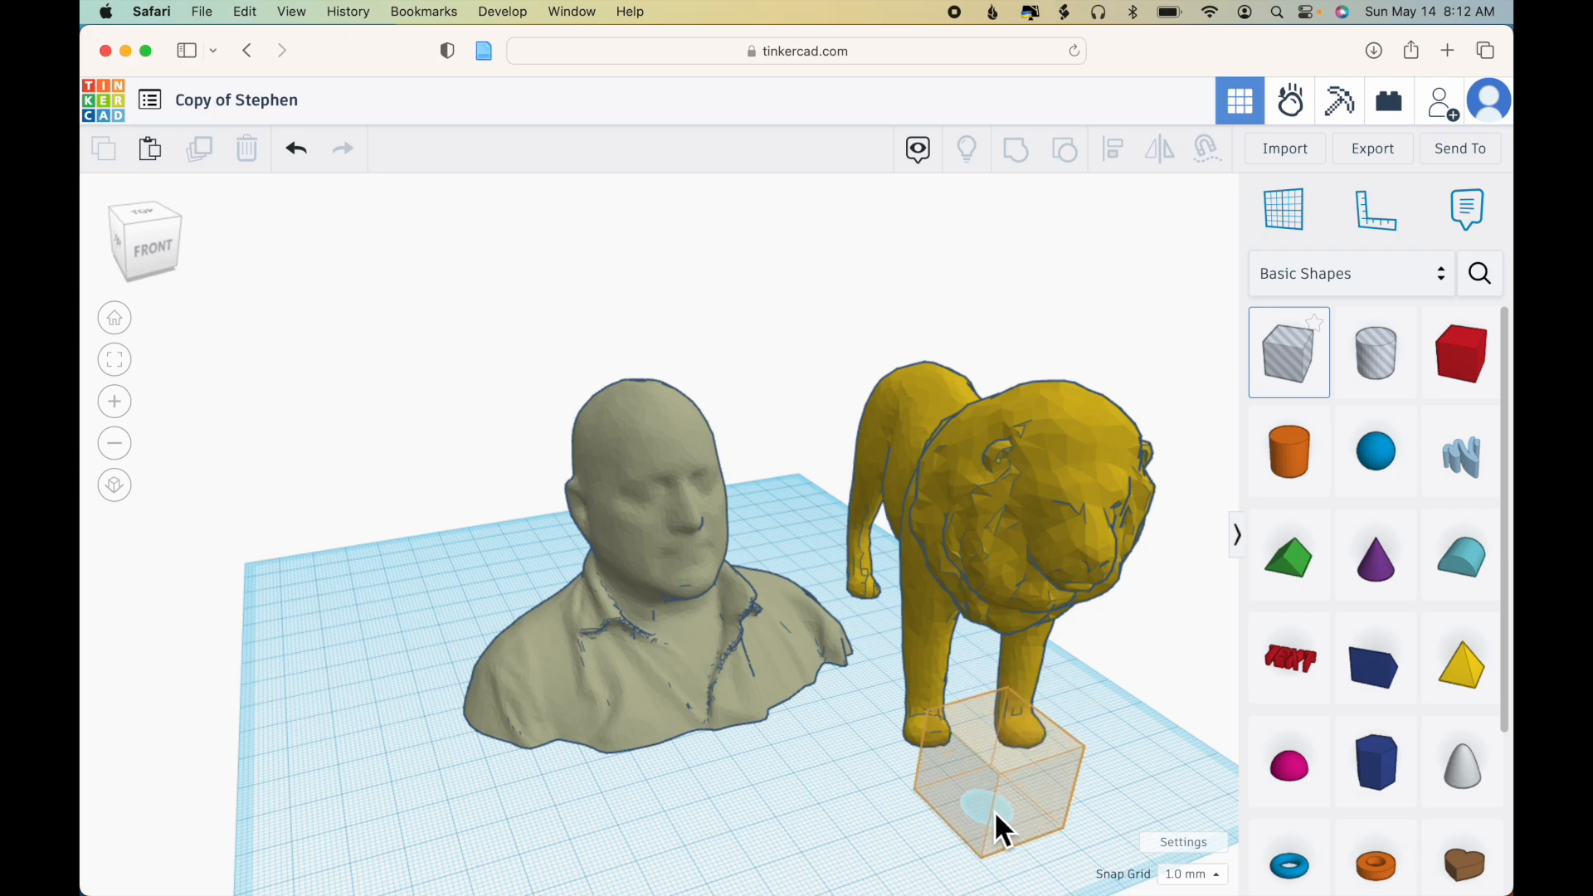
- Raise the hole box 51 mm above the workplane to the height of the lion's face
click(950, 512)
key(f)
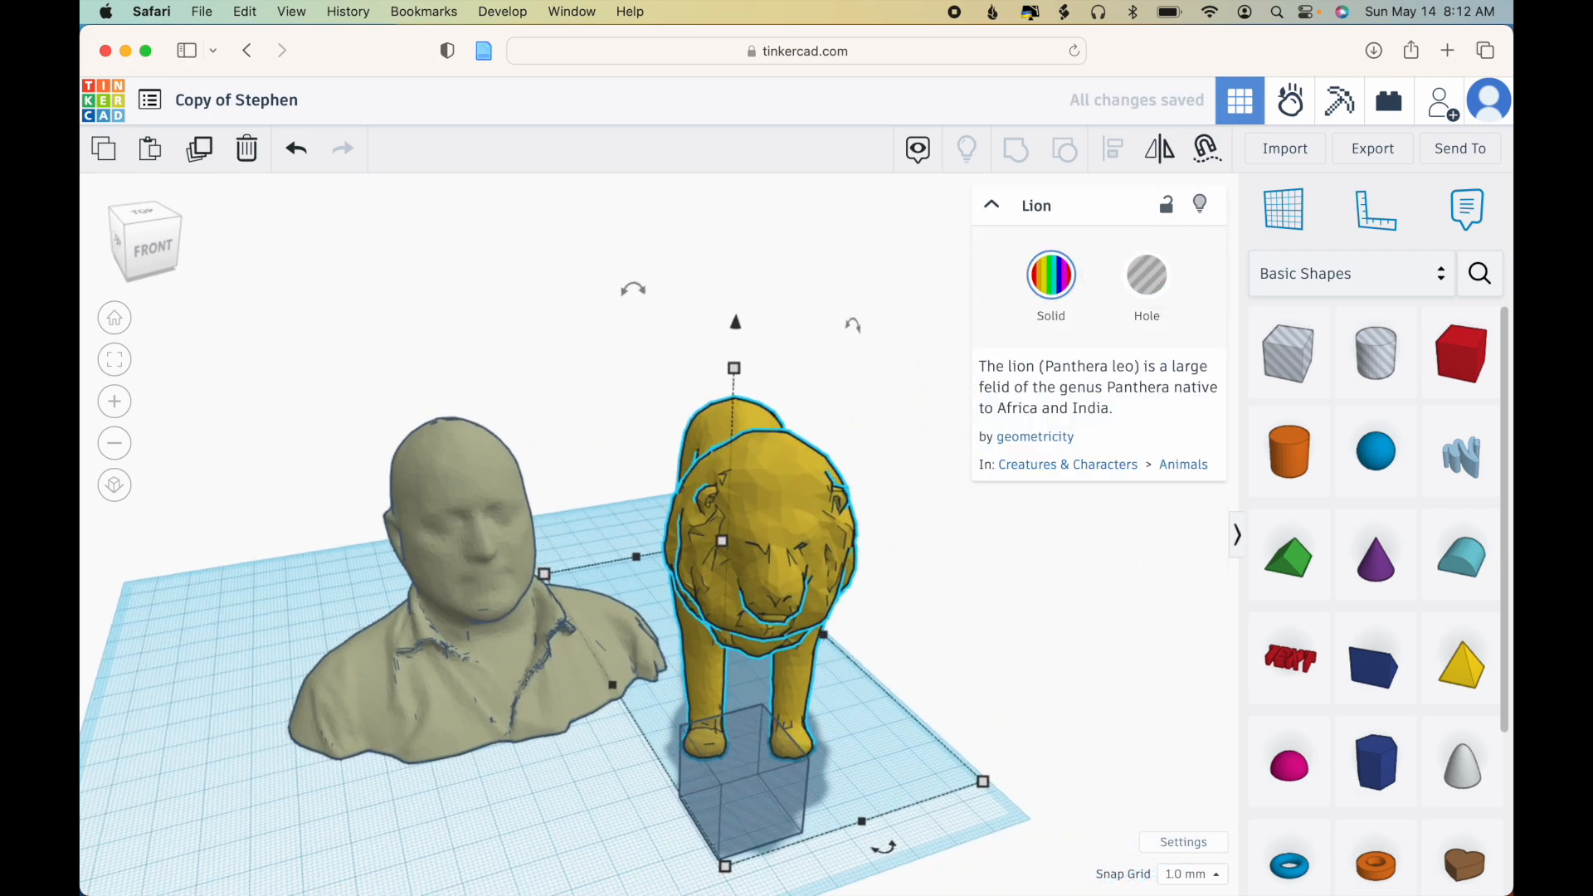
click(1025, 651)
right_drag(1024, 649, 881, 621)
click(510, 744)
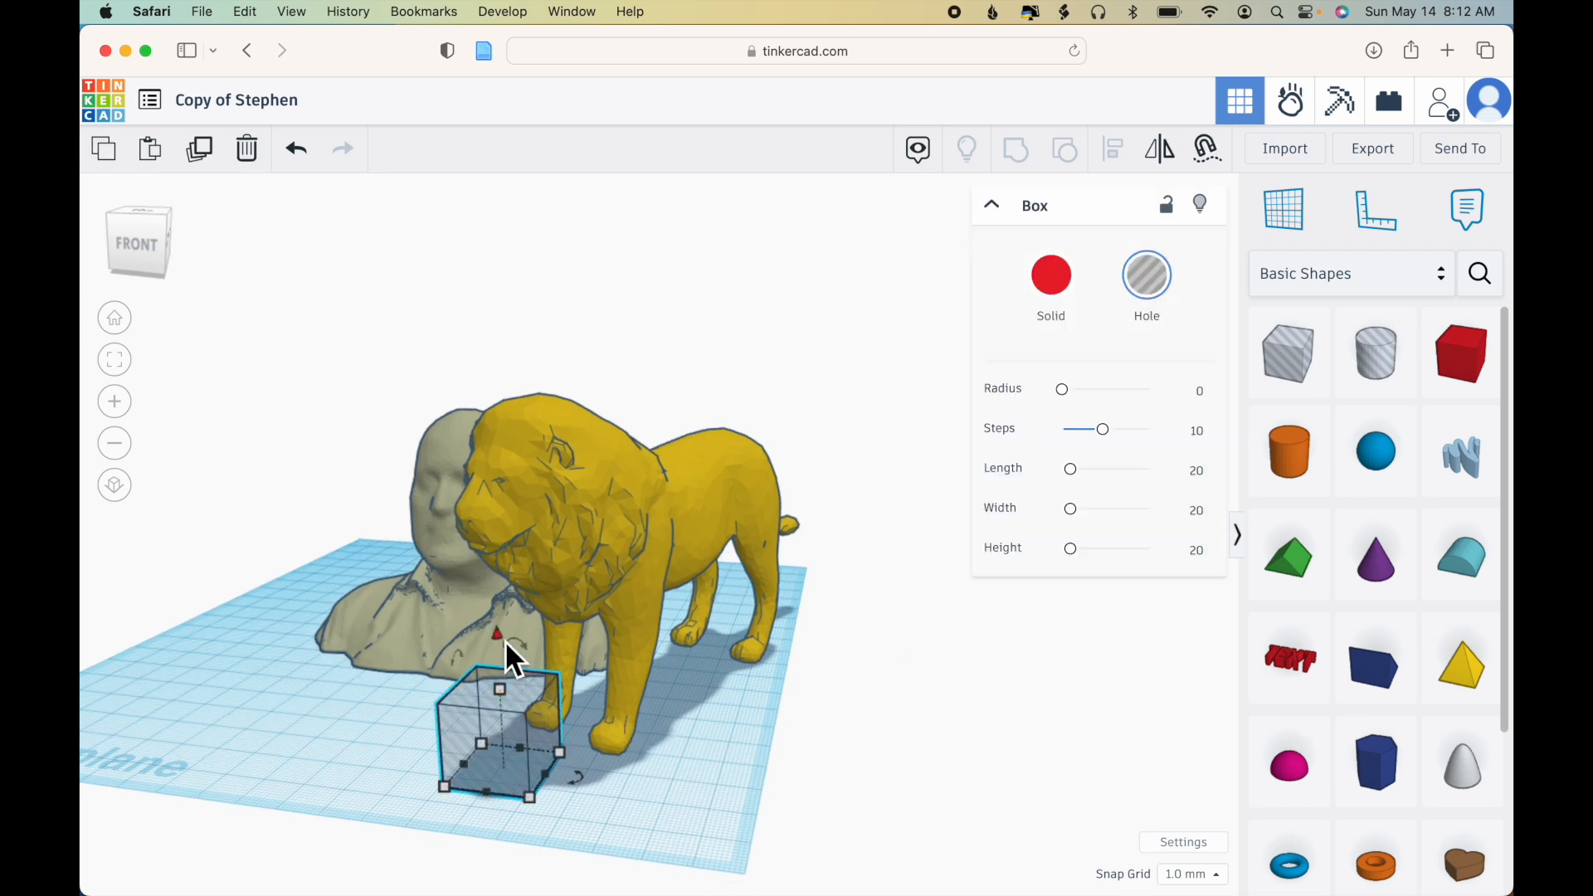
drag(505, 641, 490, 377)
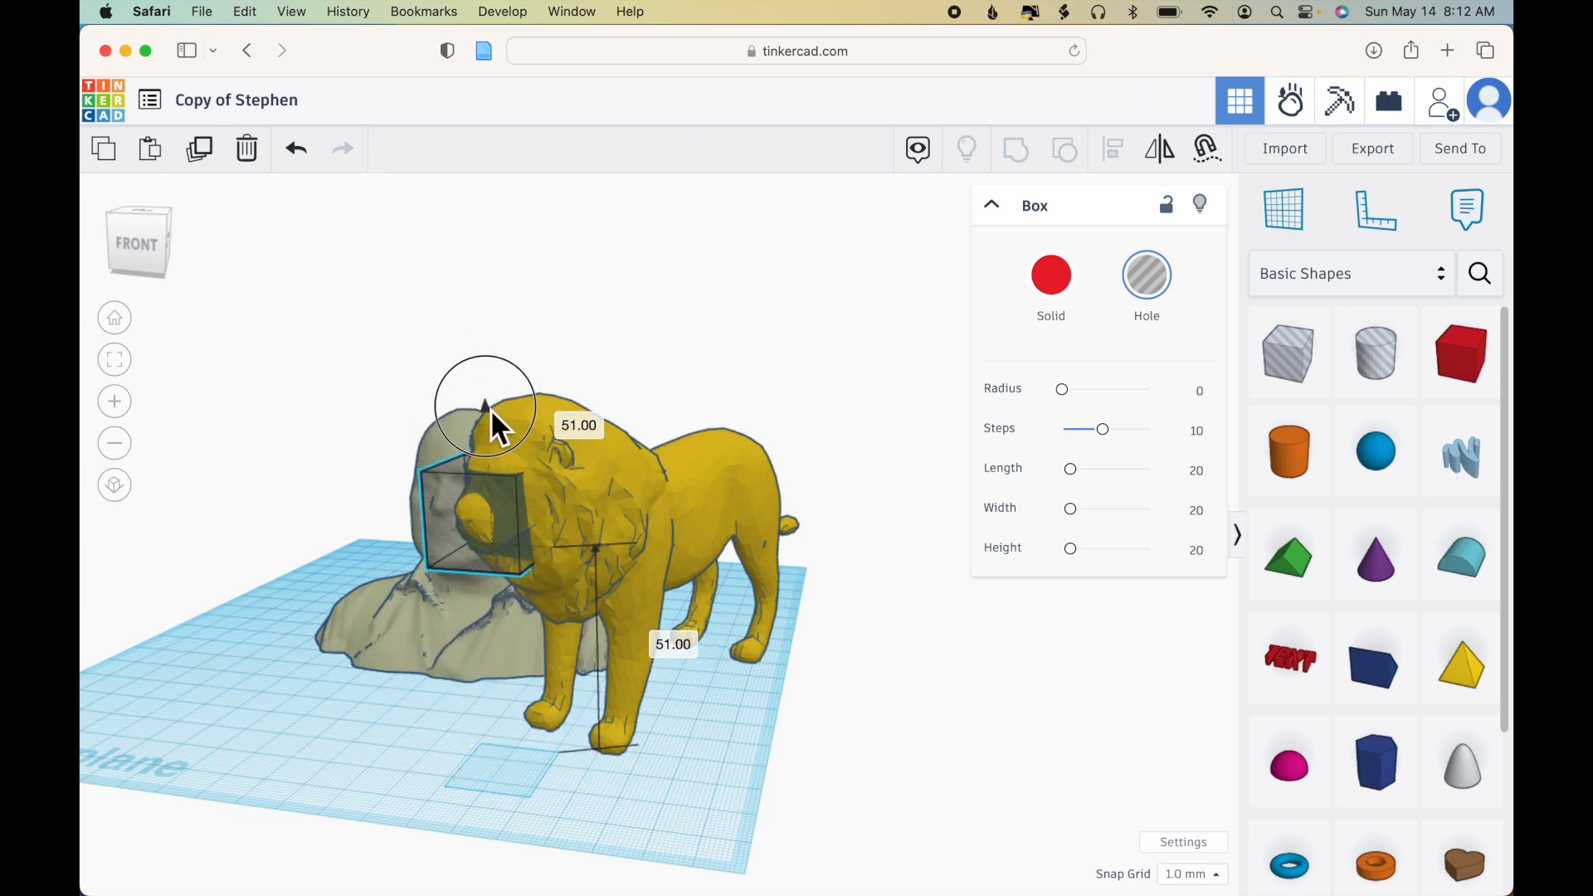
- In an orthographic top view, move the lion about 15 mm sideways and 20 mm back, and rotate it 22° to face straight forward
drag(138, 244, 147, 218)
click(147, 218)
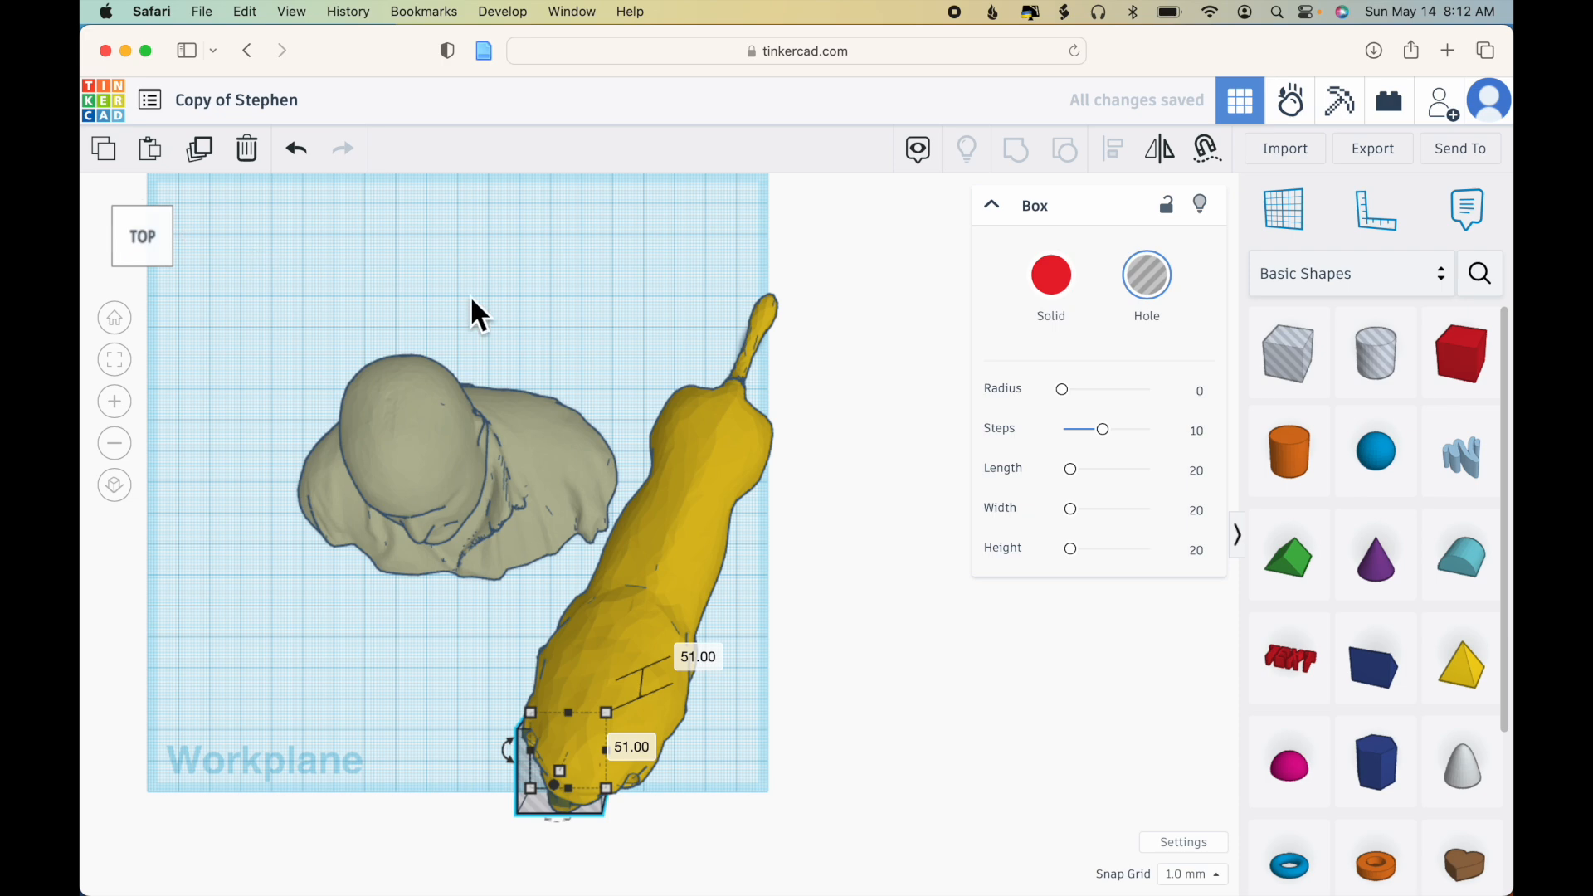
click(724, 451)
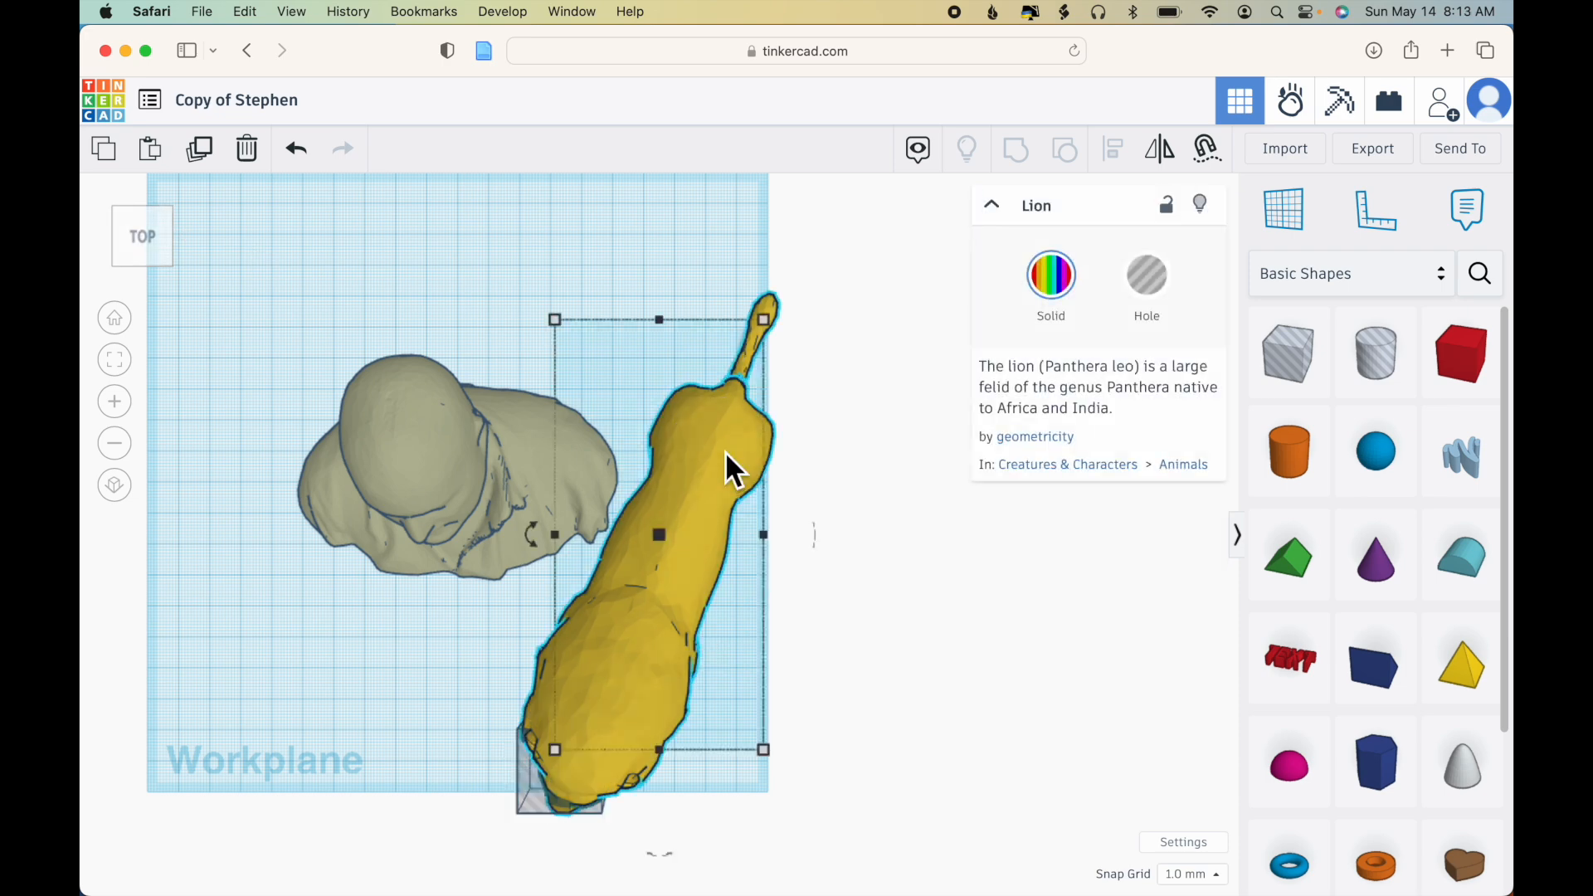
click(398, 314)
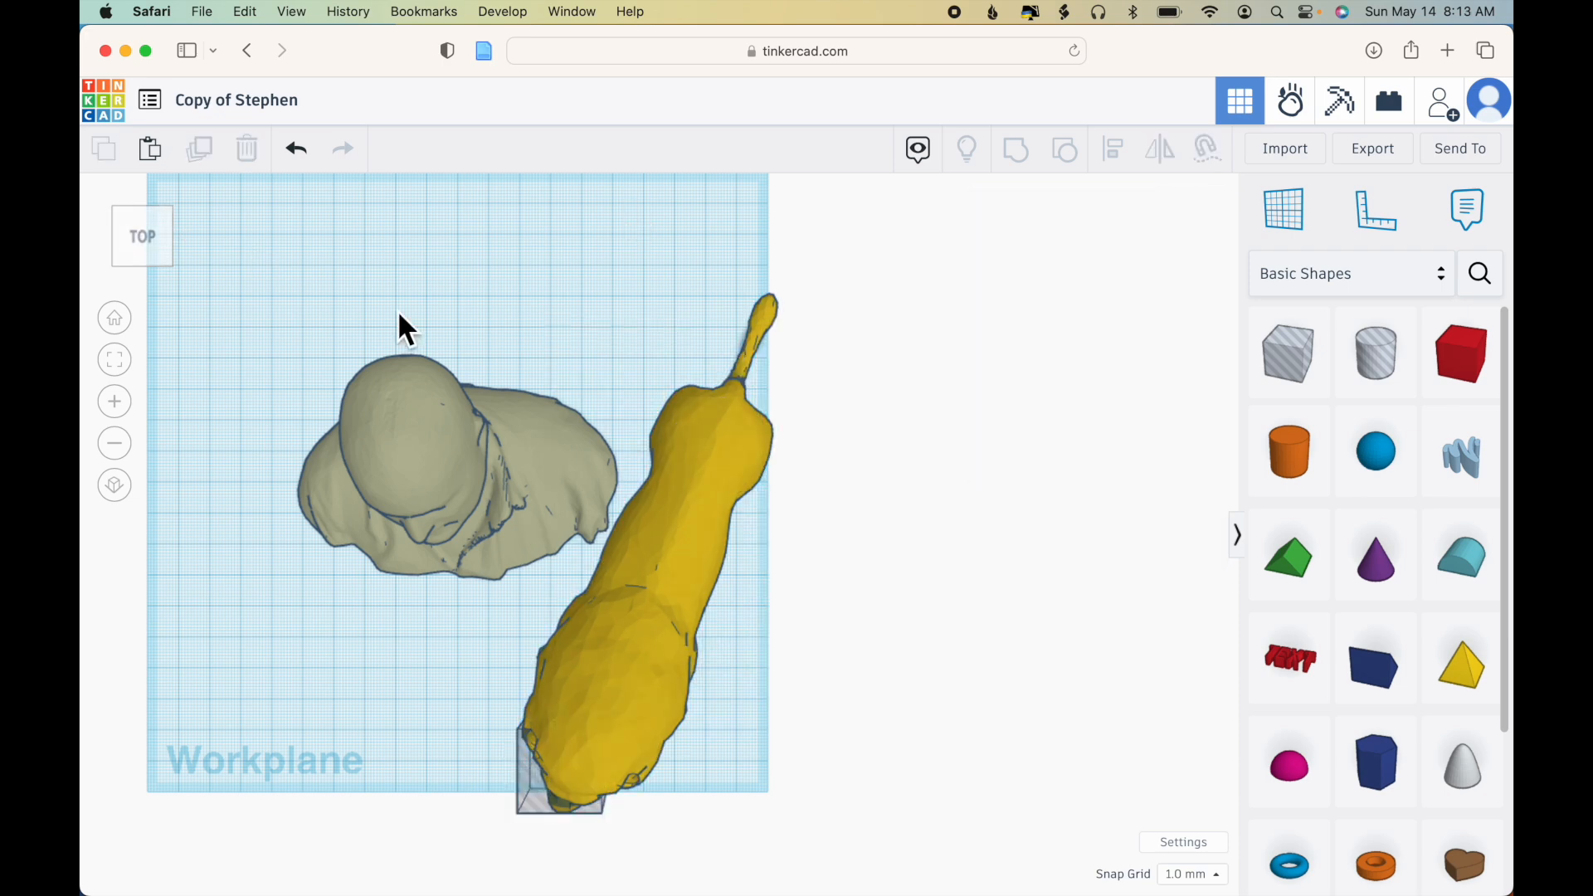
click(115, 485)
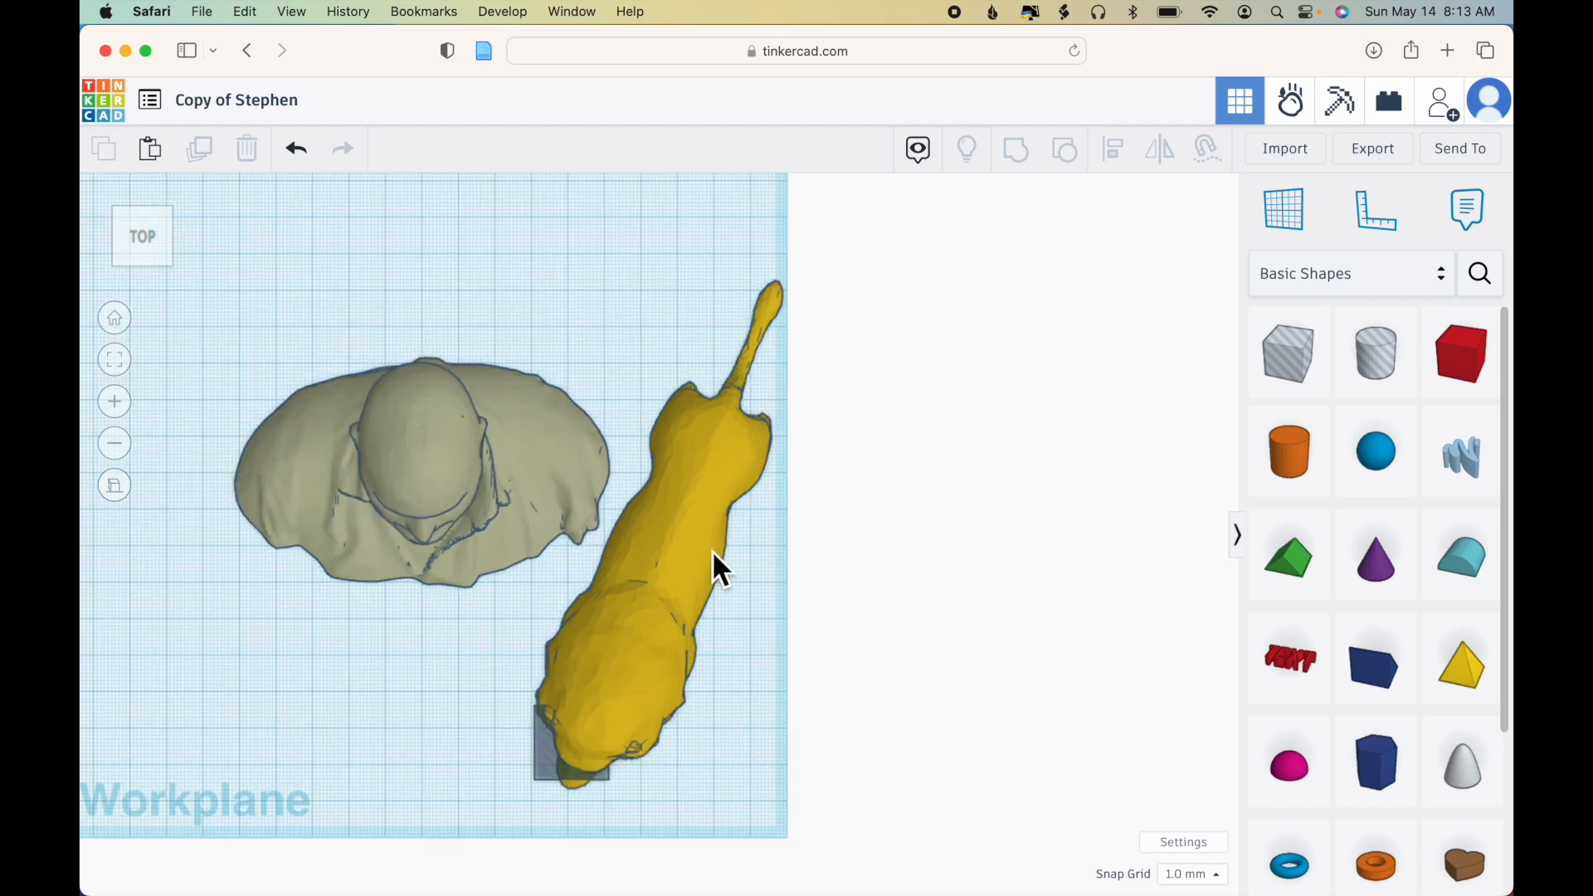
drag(704, 549, 740, 489)
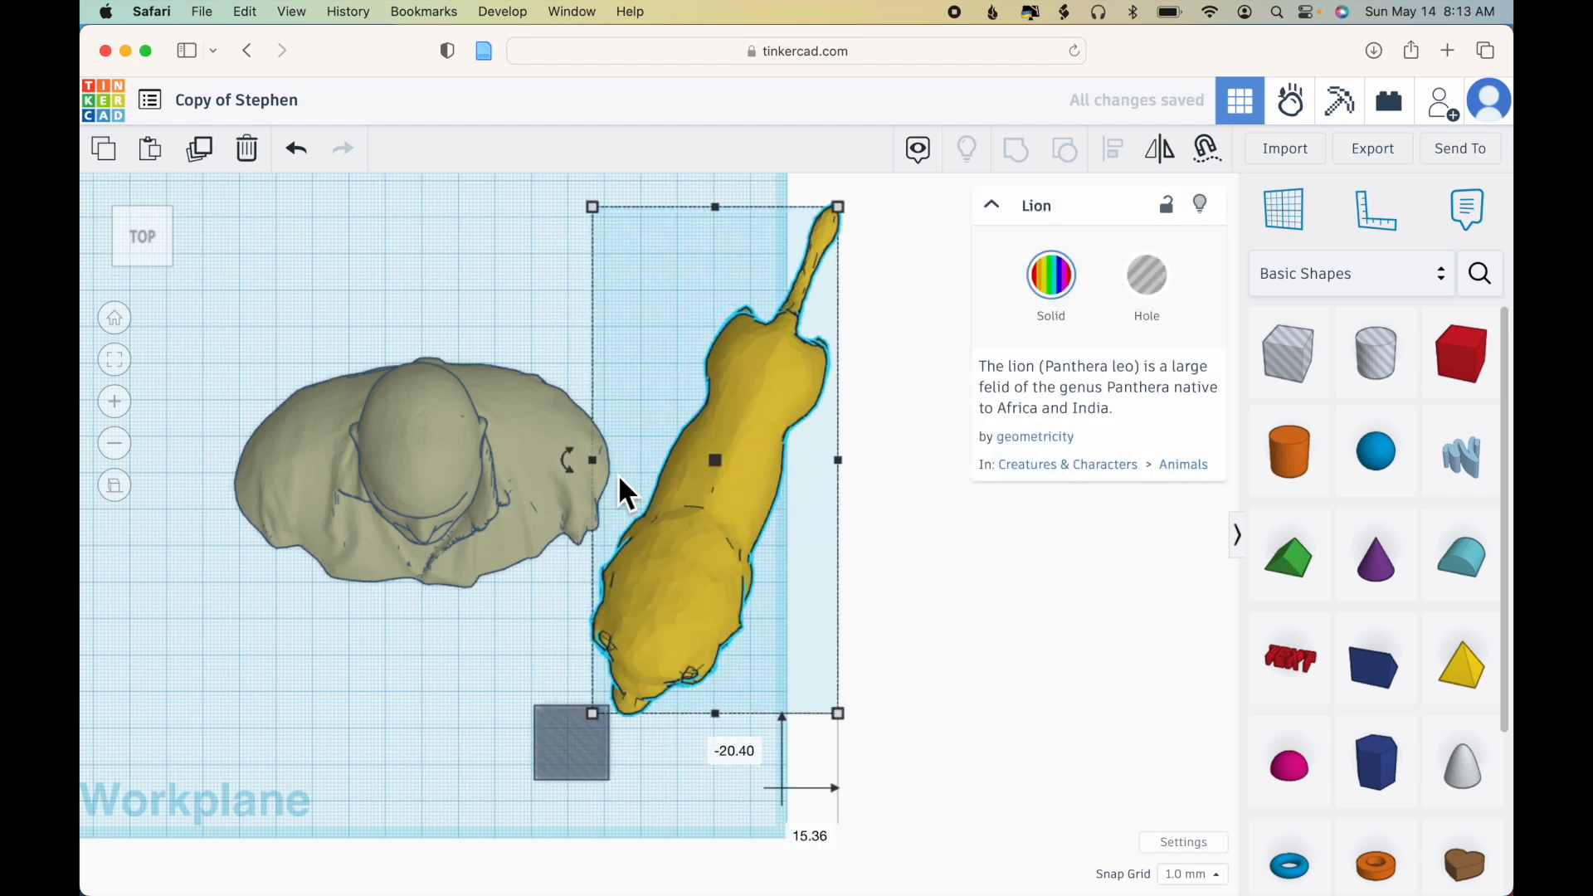
drag(574, 433, 414, 589)
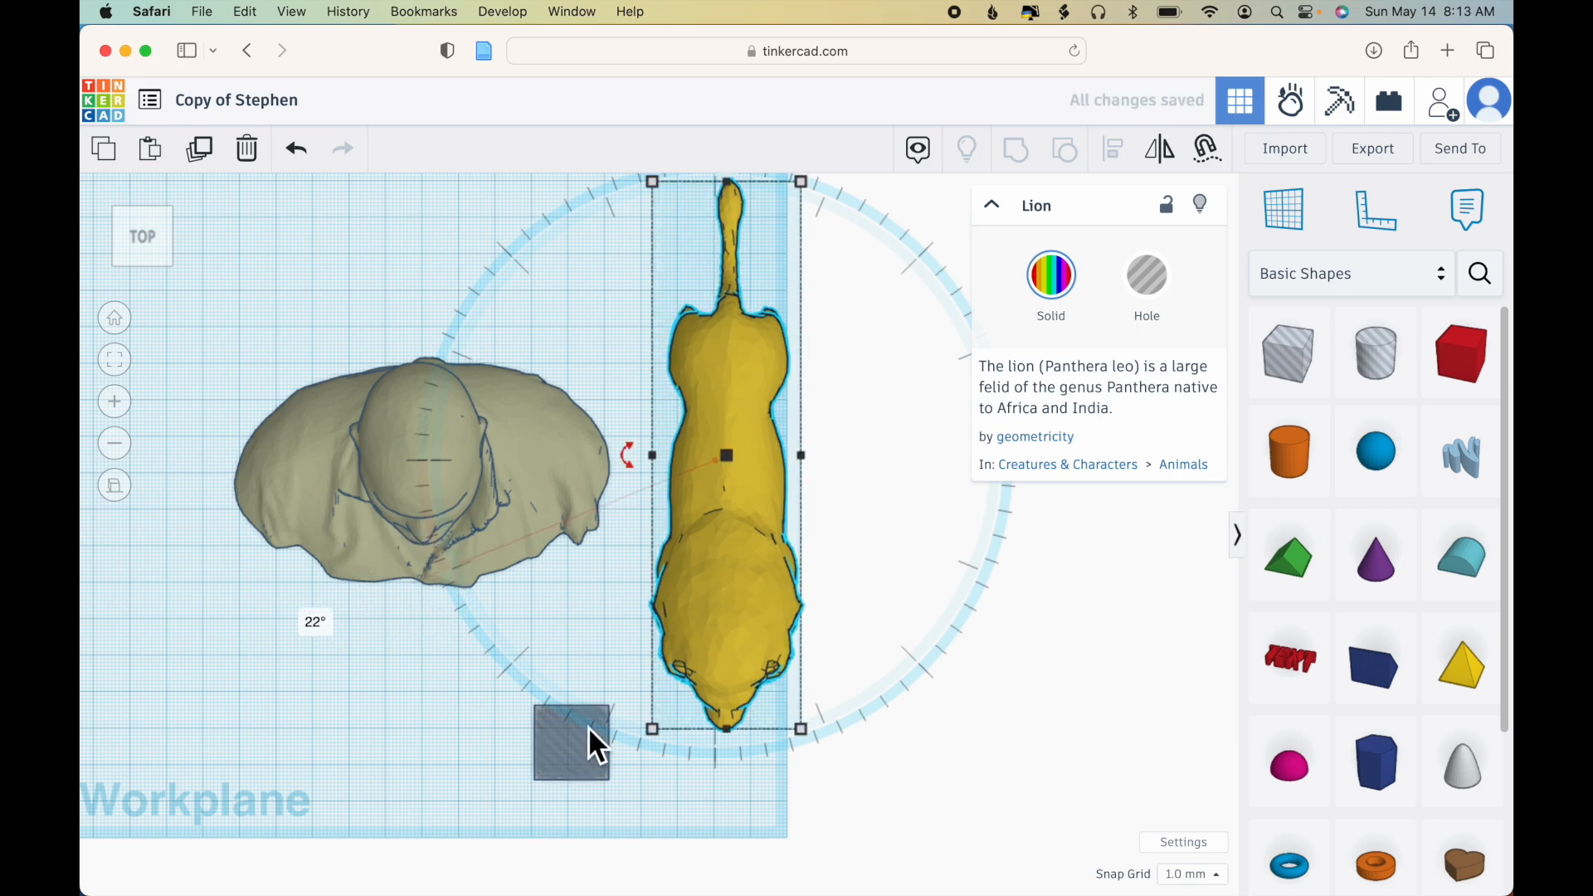
- Centre the hole box over the lion's face and stretch its height to 32 mm
drag(569, 763, 721, 749)
right_drag(858, 740, 516, 552)
click(481, 491)
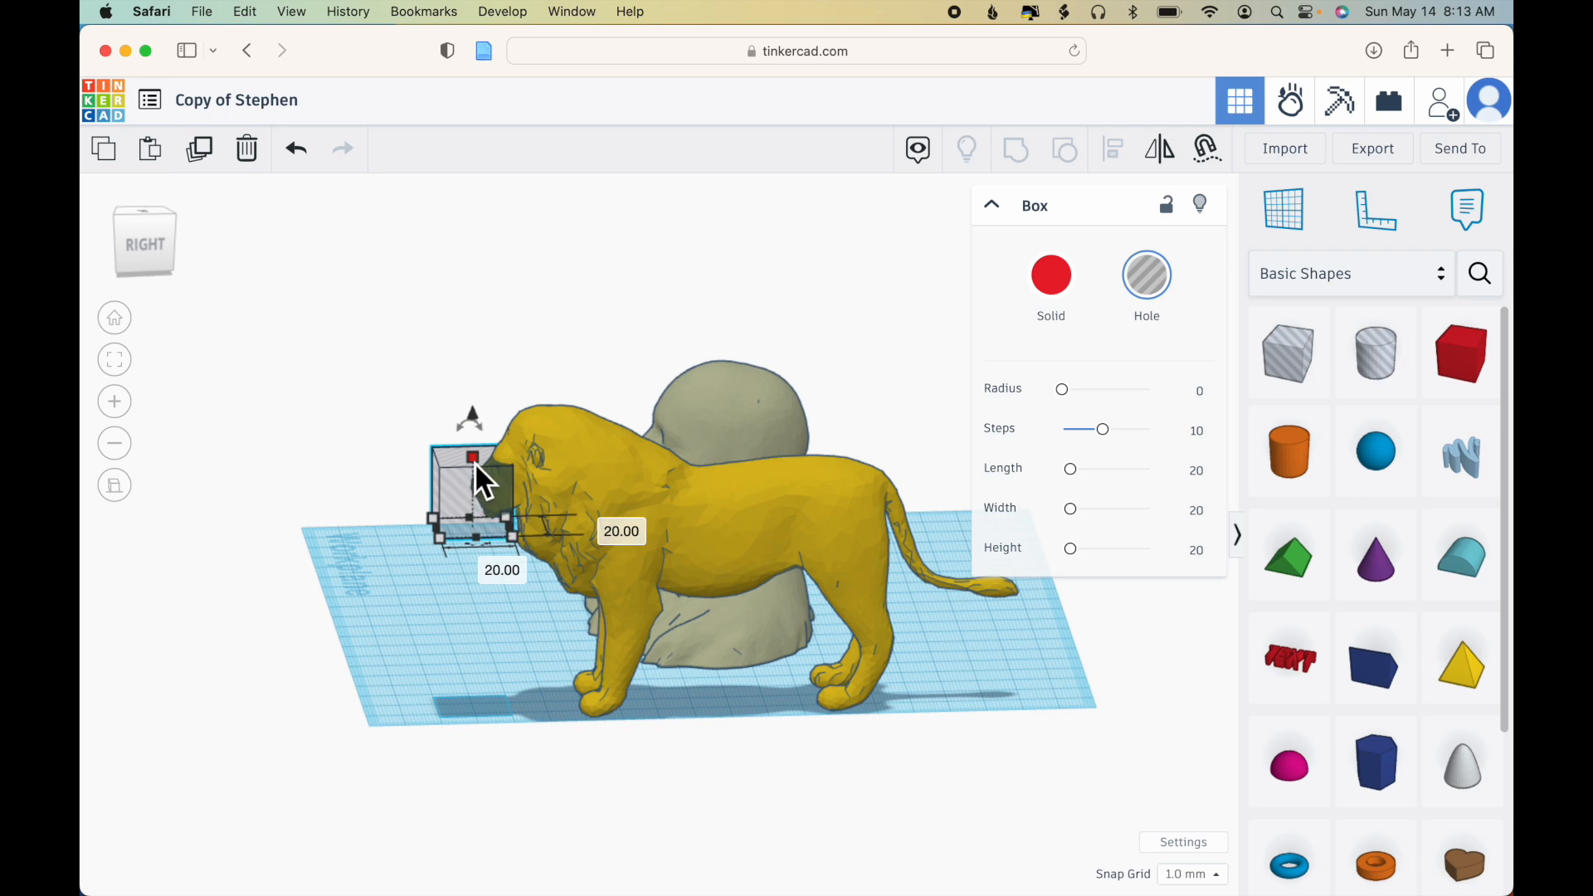
drag(476, 457, 475, 420)
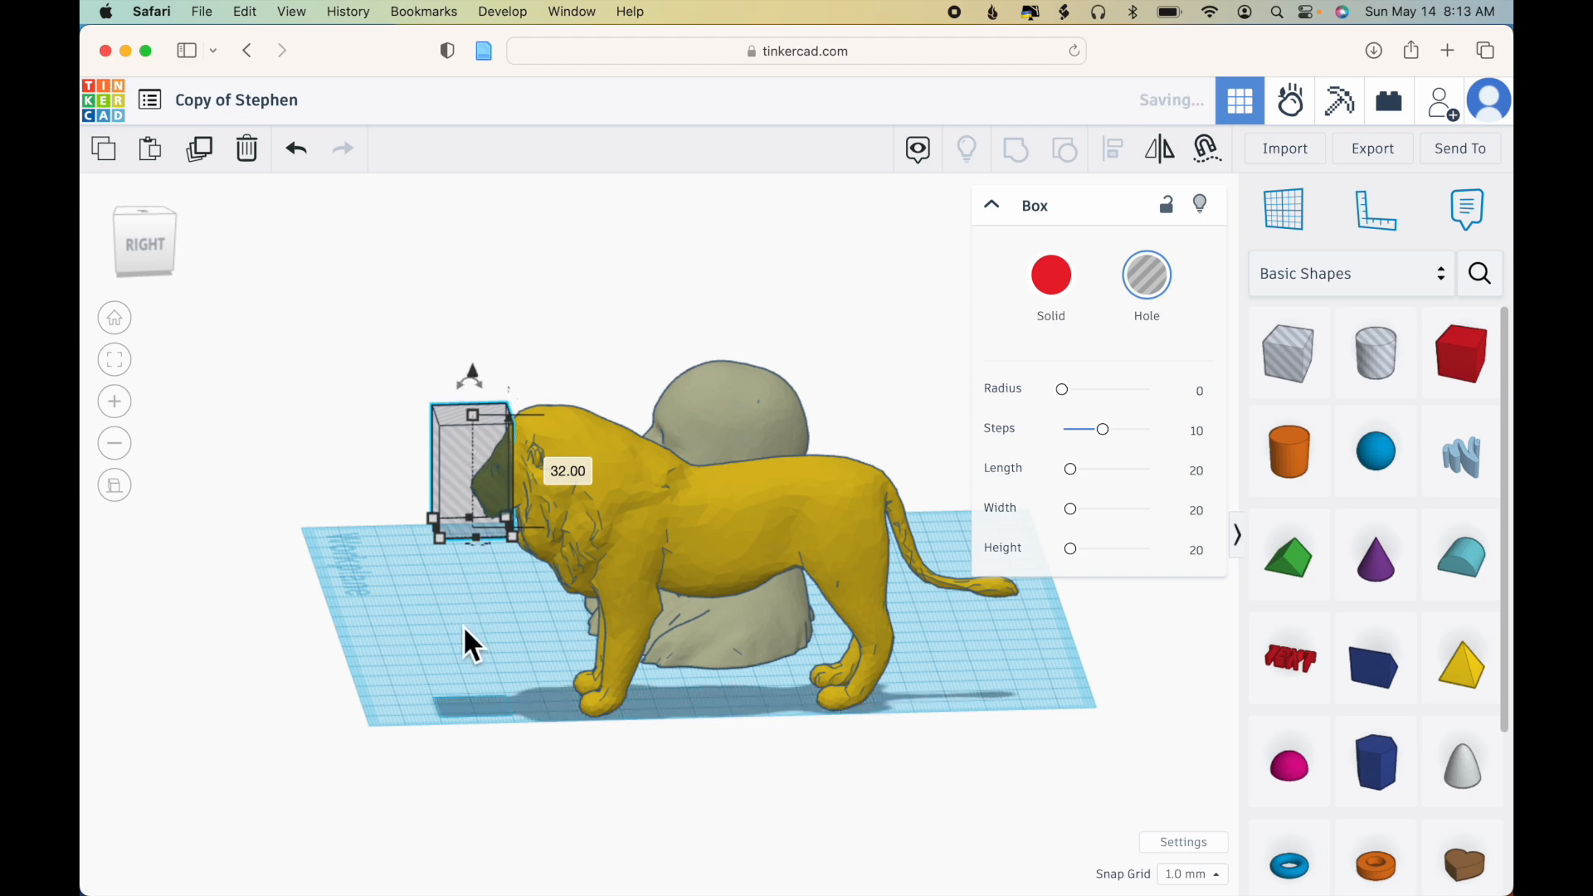
right_drag(473, 636, 815, 843)
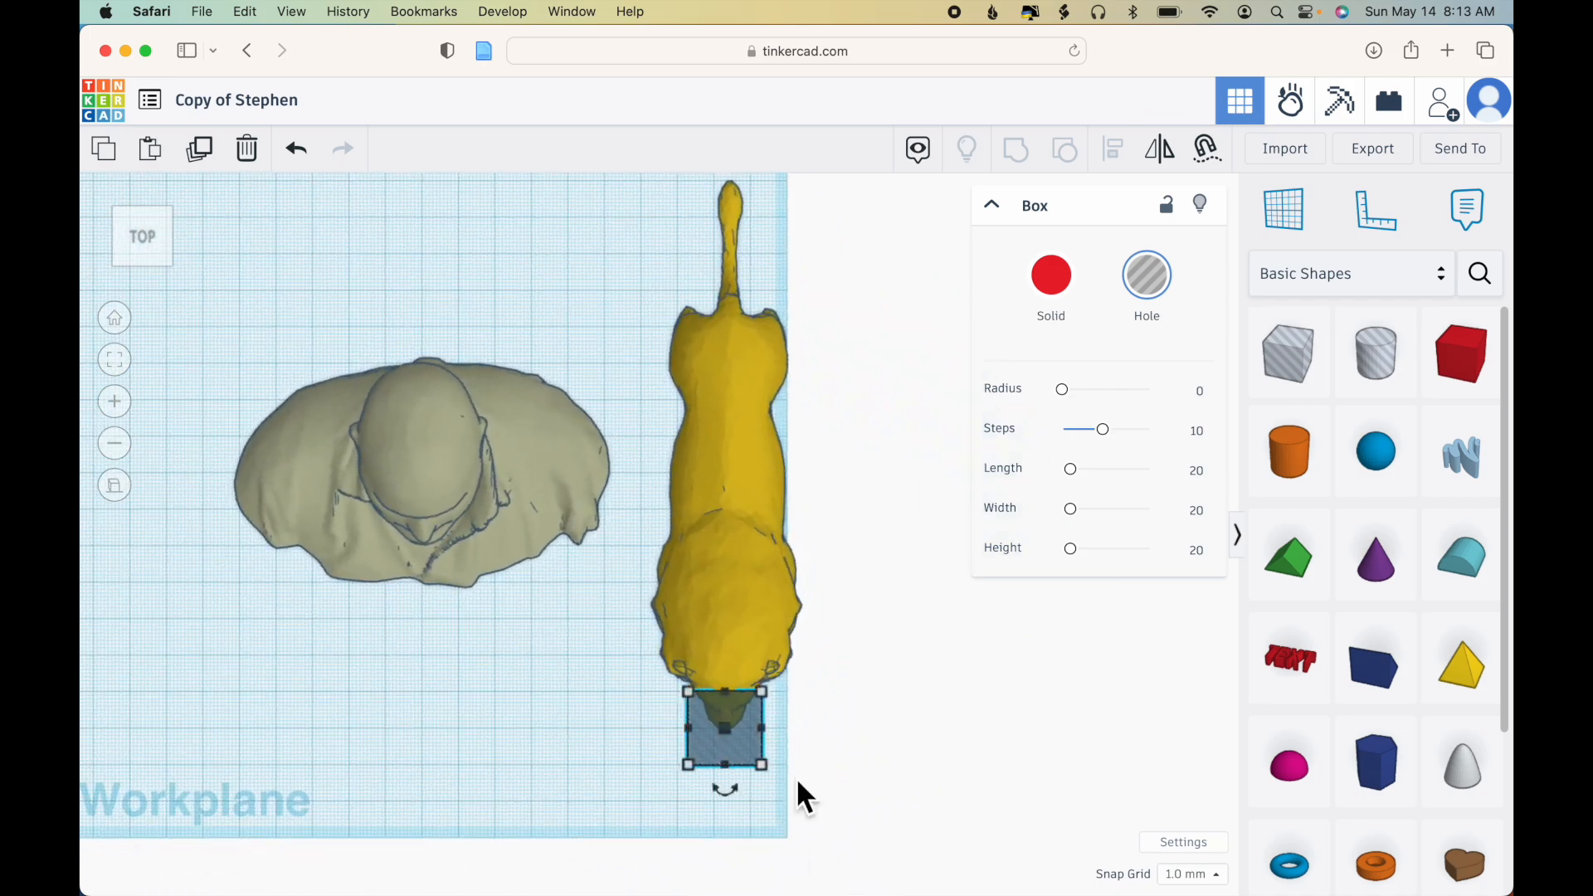
drag(759, 744, 750, 736)
- Group the lion with the hole box to cut off the front of its face
right_drag(879, 725, 849, 745)
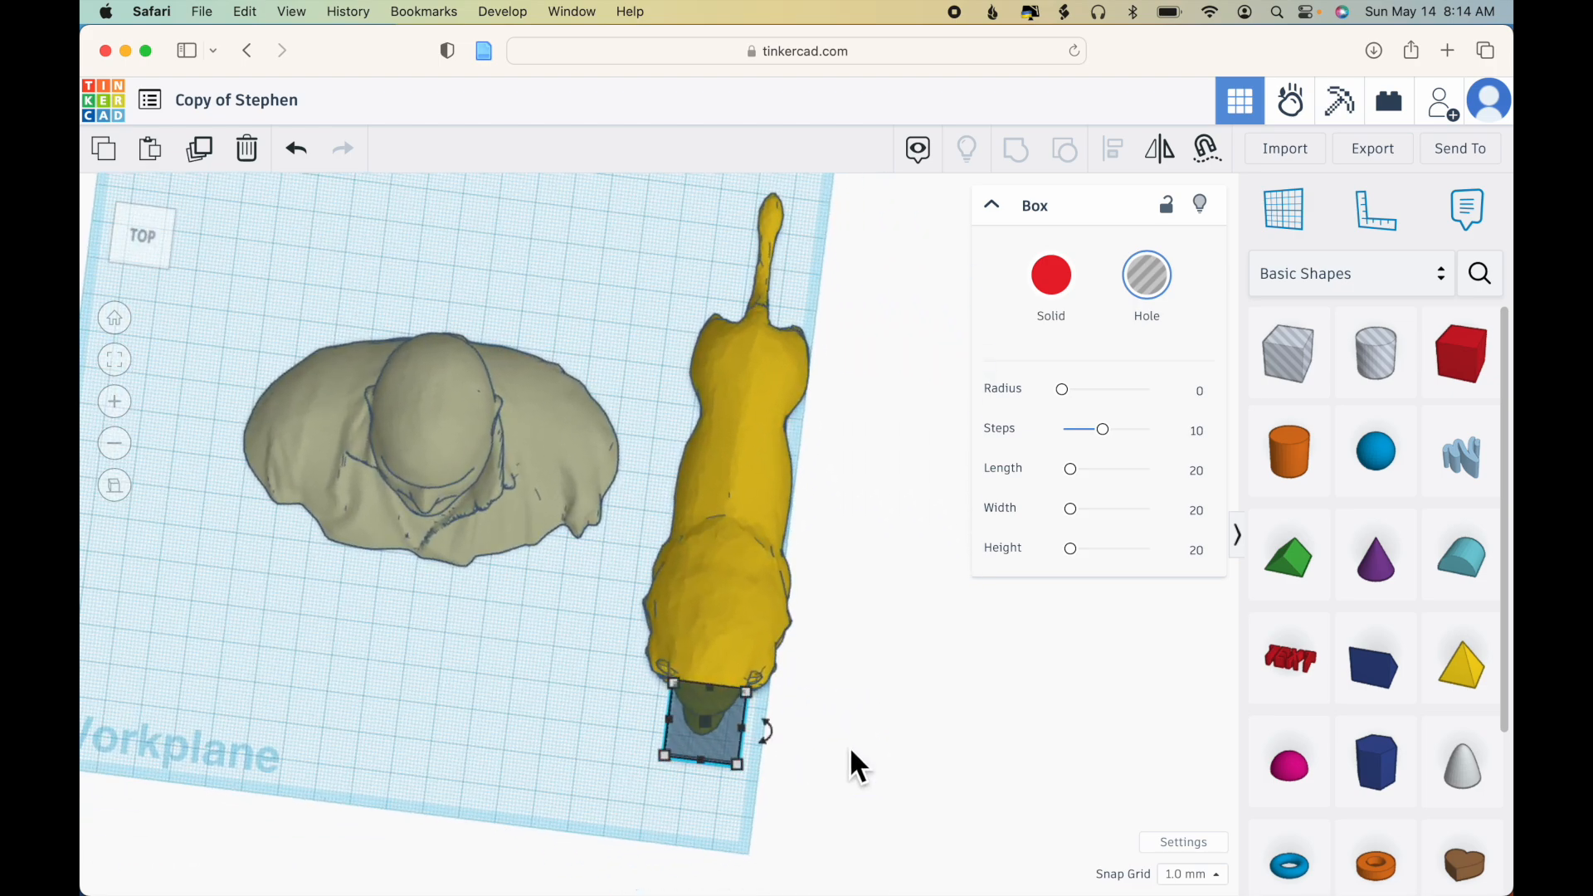
drag(829, 549, 702, 674)
drag(653, 730, 634, 734)
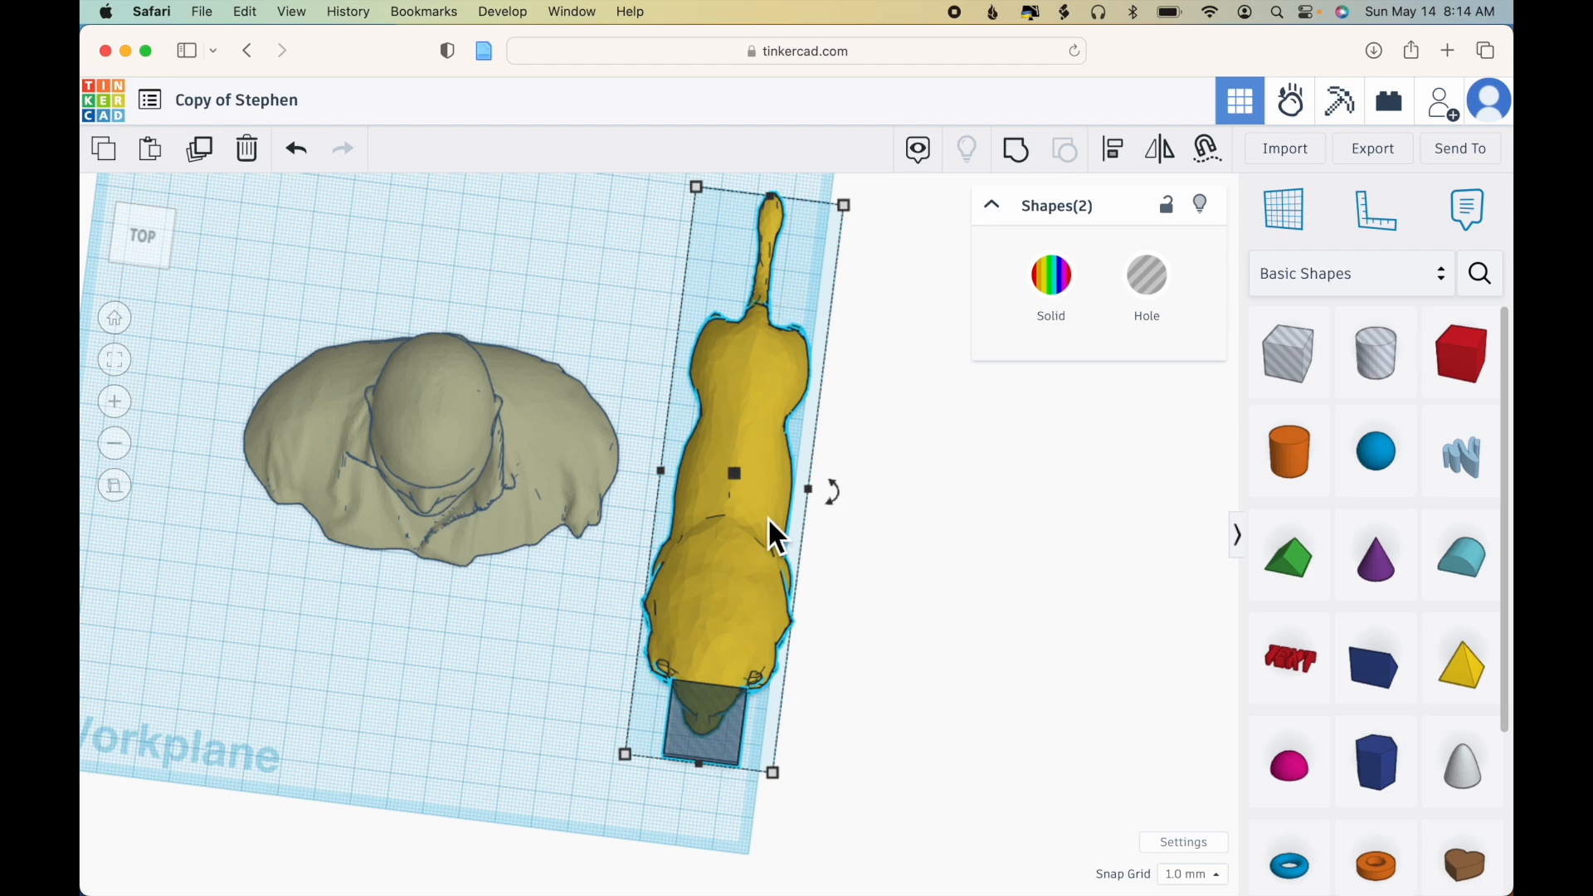
click(1027, 156)
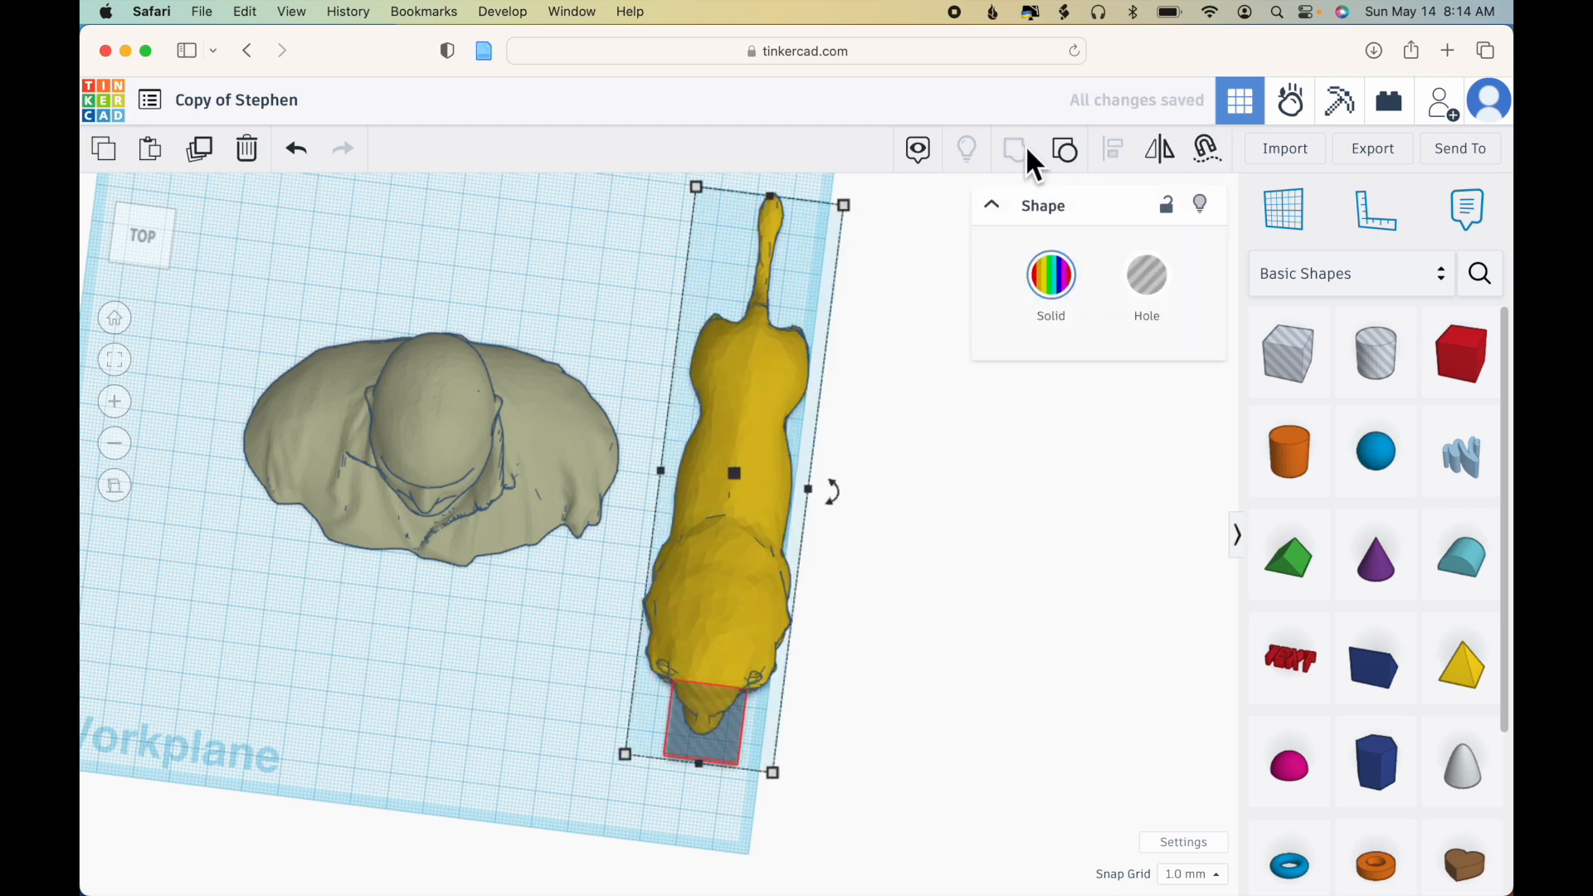
right_drag(923, 727, 728, 652)
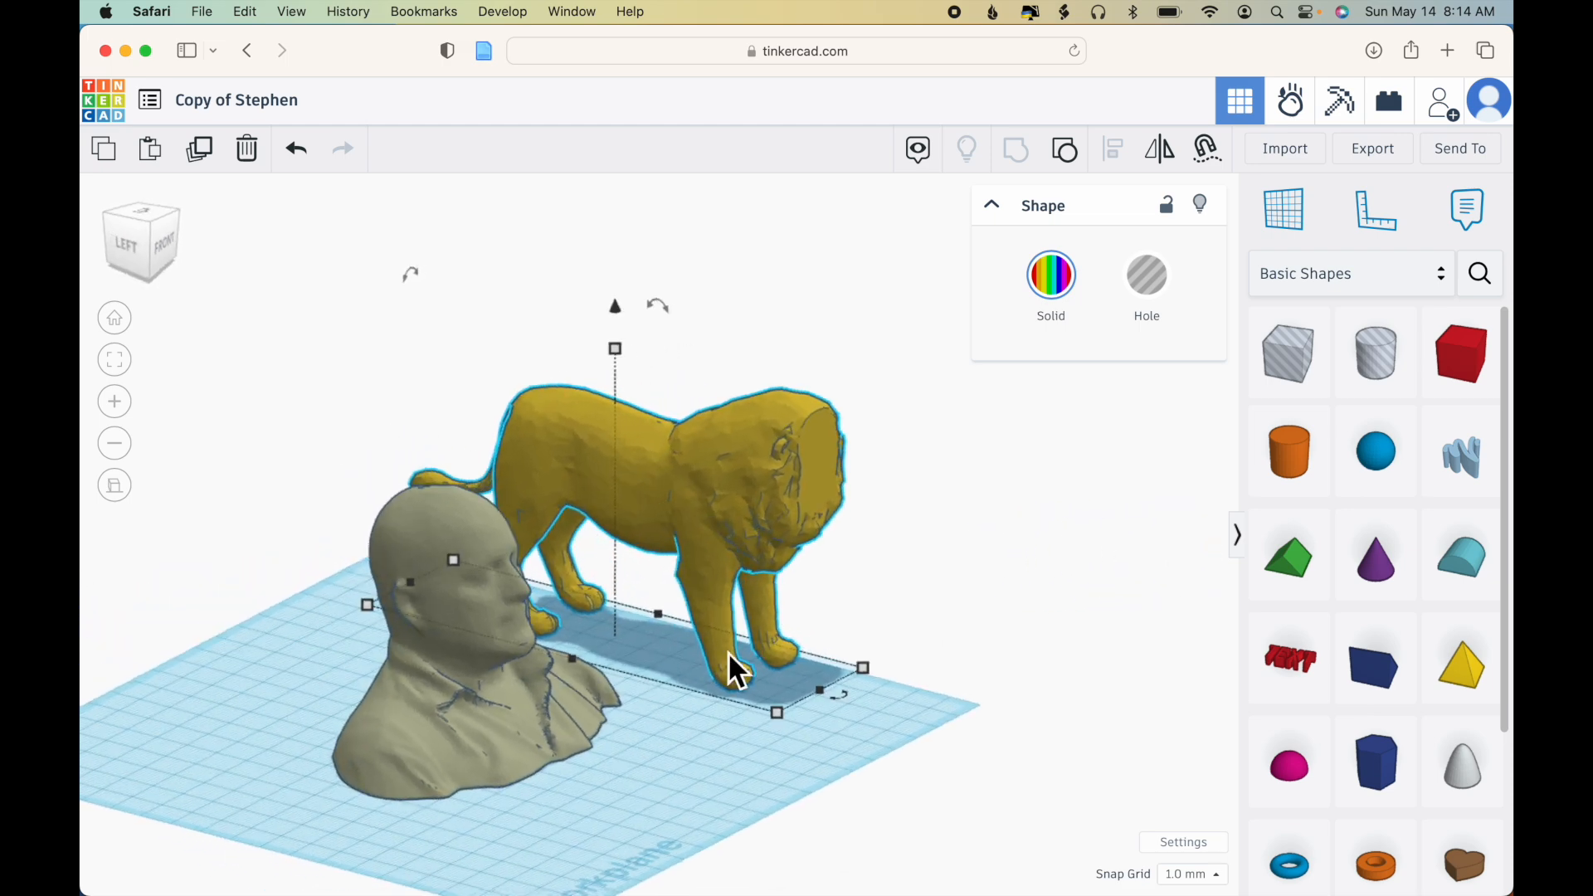
- Place a hole box around the bust's shoulders and neck, sized 114 by 72 mm and 24 mm high
click(478, 742)
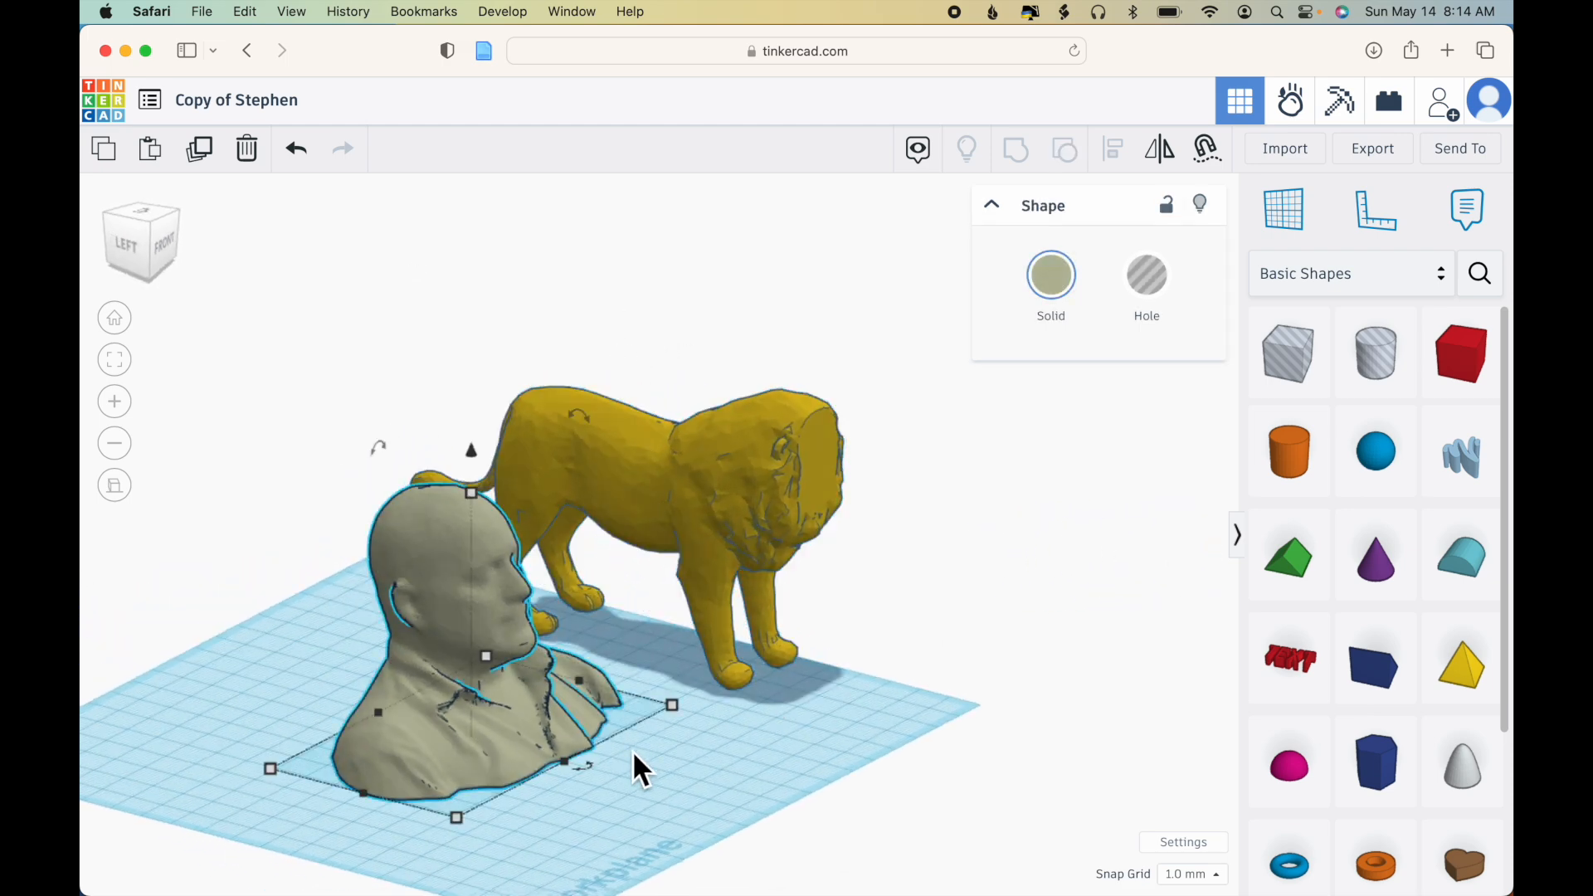
click(148, 217)
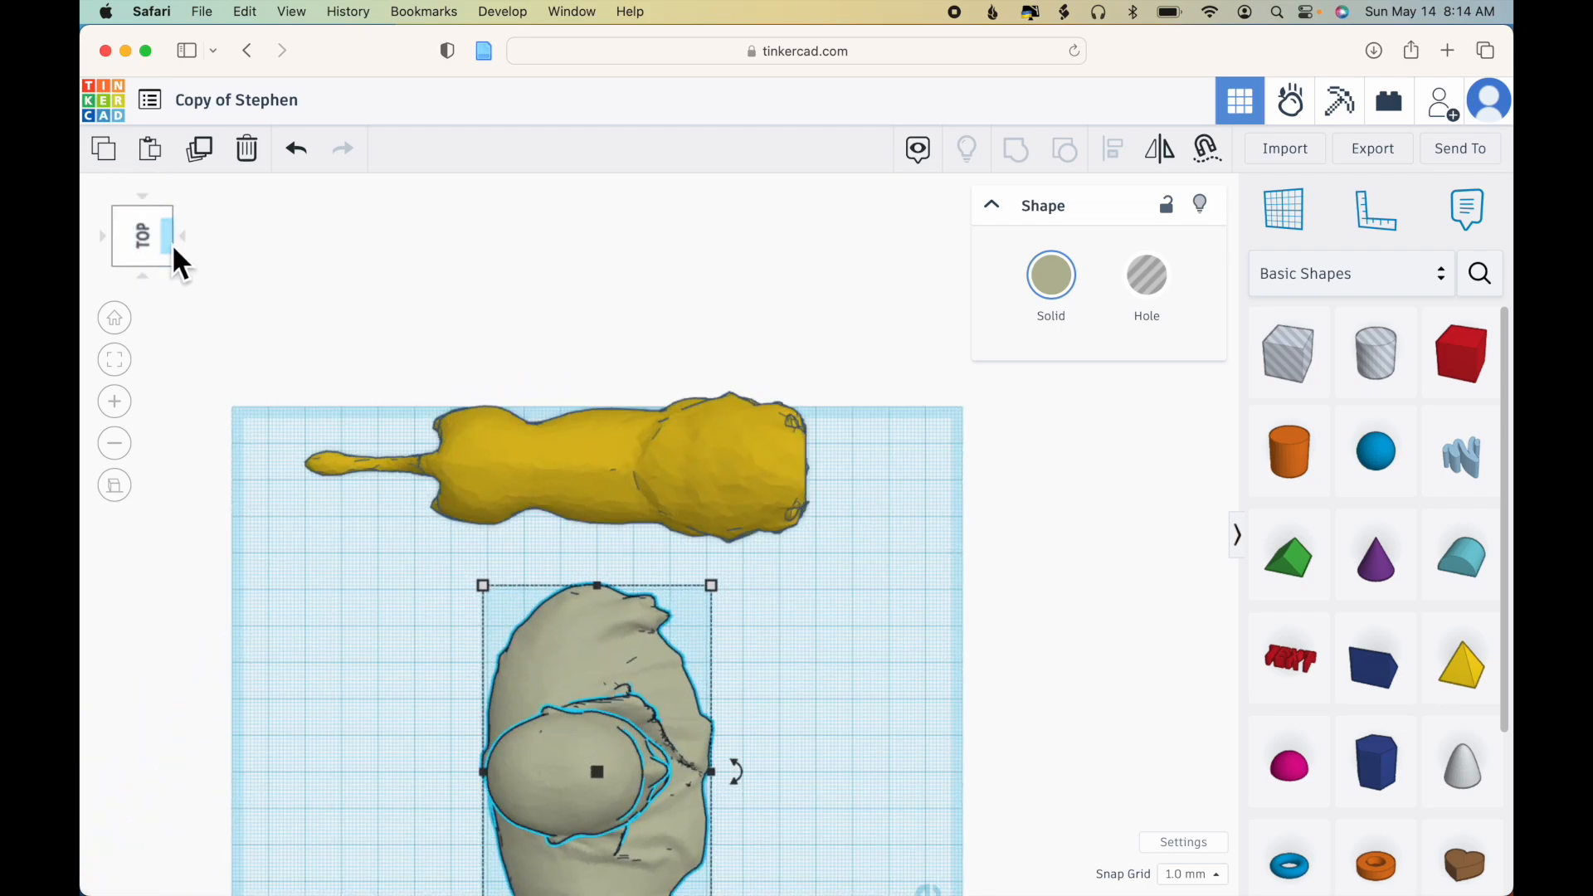
click(172, 245)
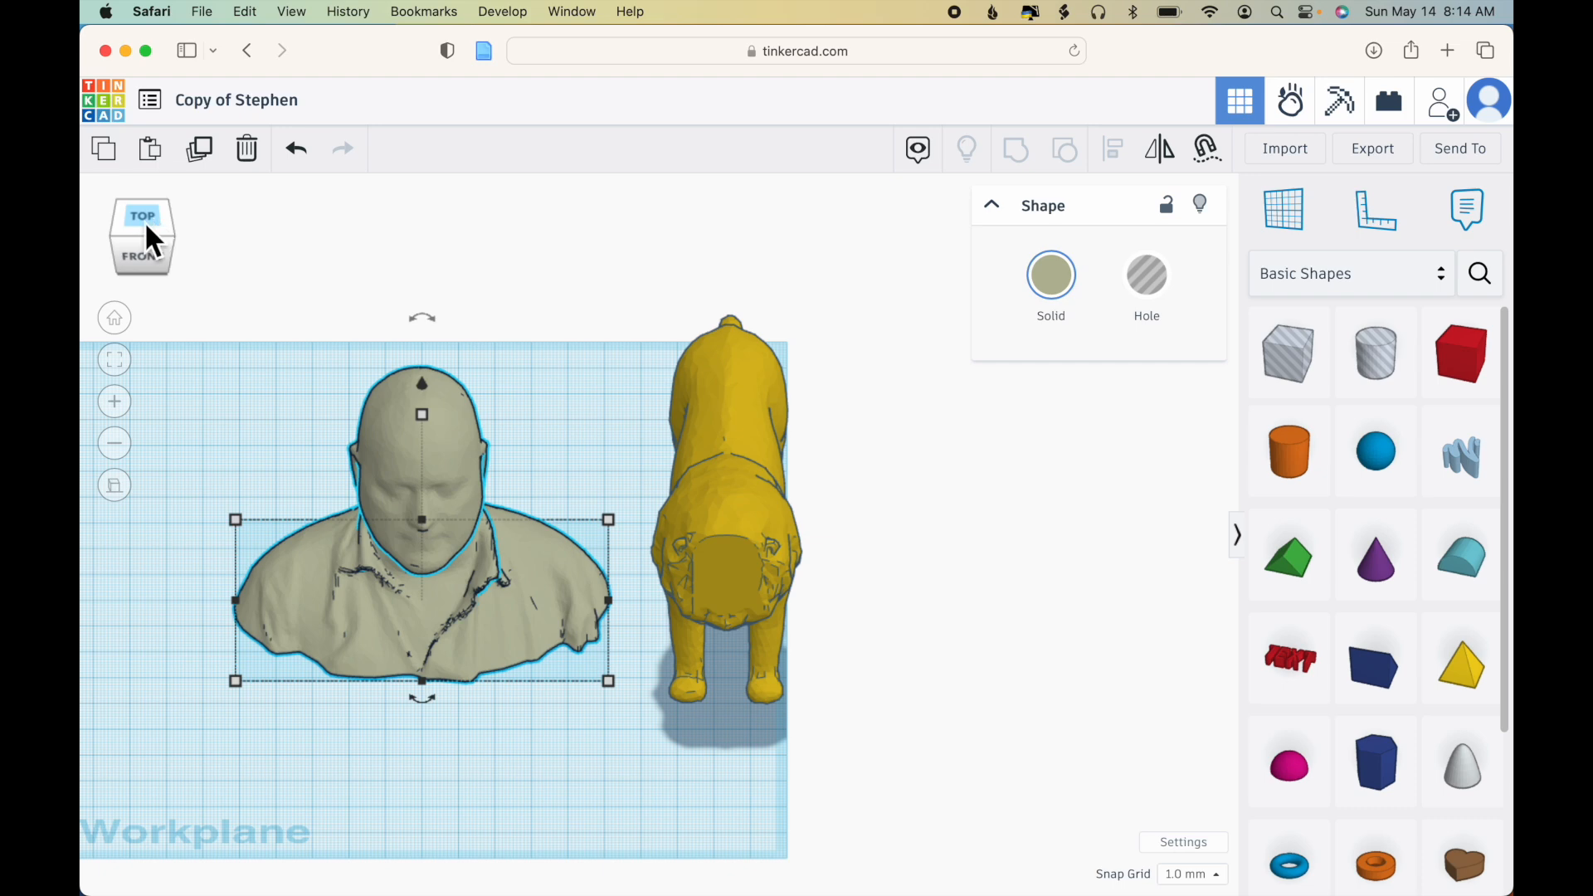
click(147, 226)
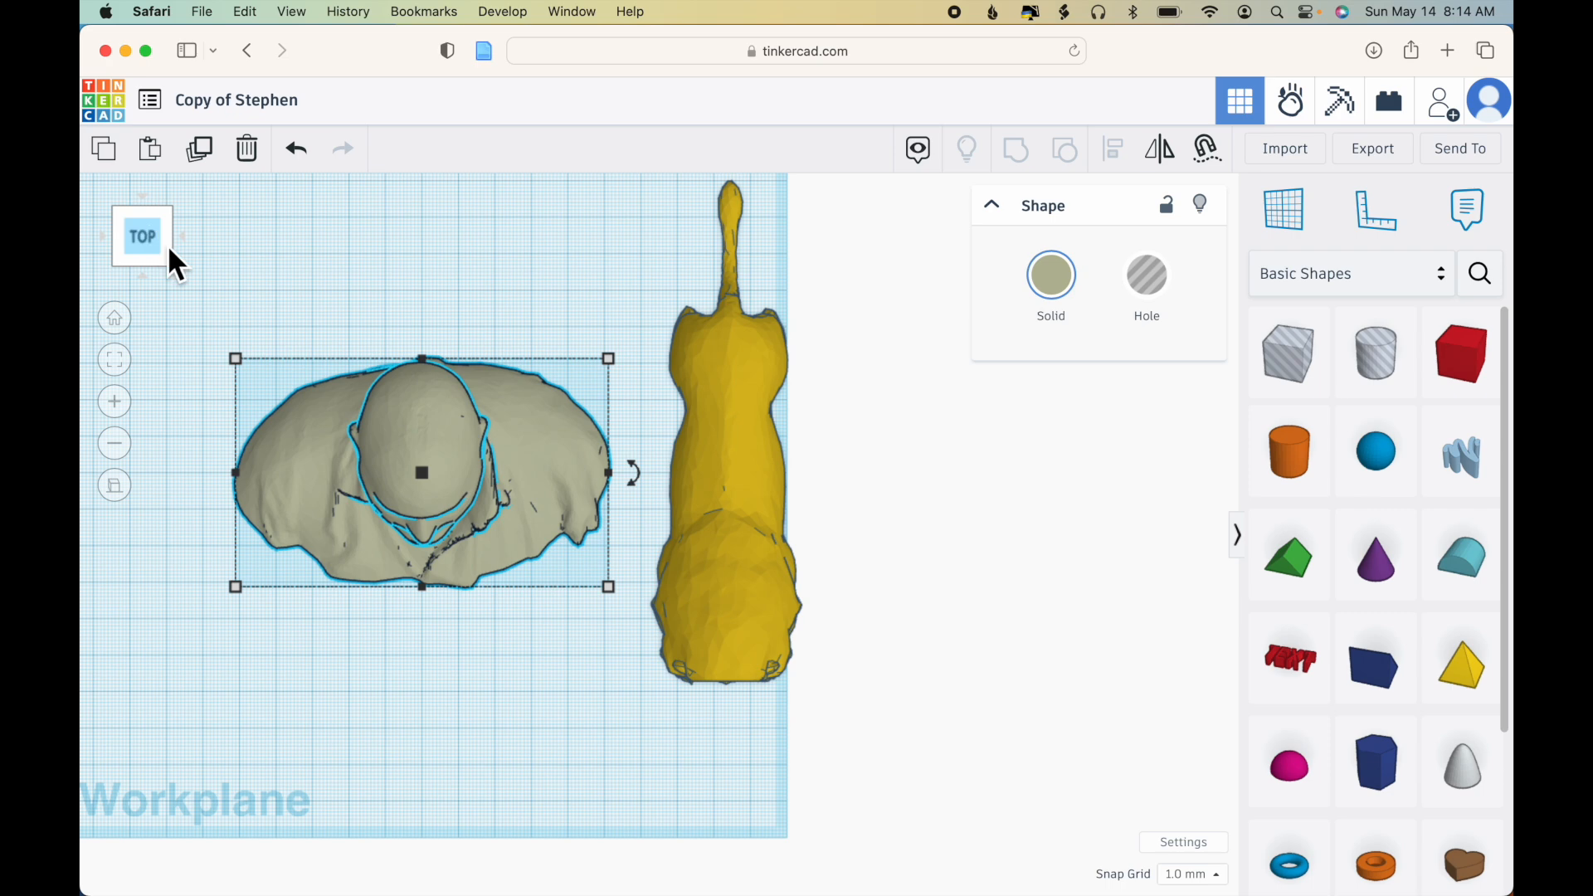
drag(1301, 371, 624, 604)
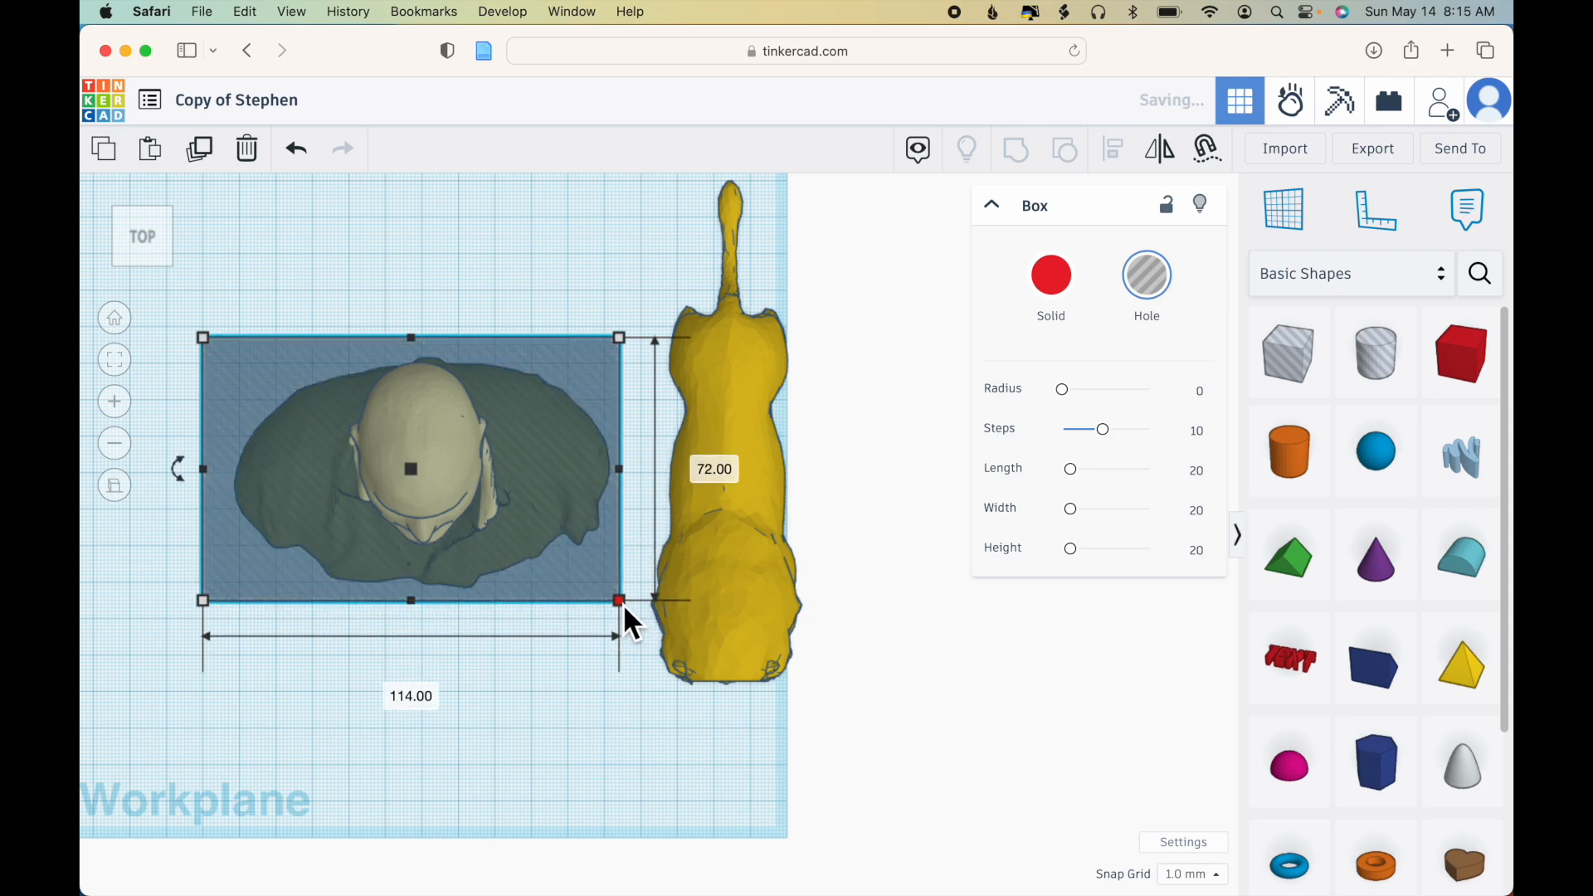
right_drag(738, 741, 824, 535)
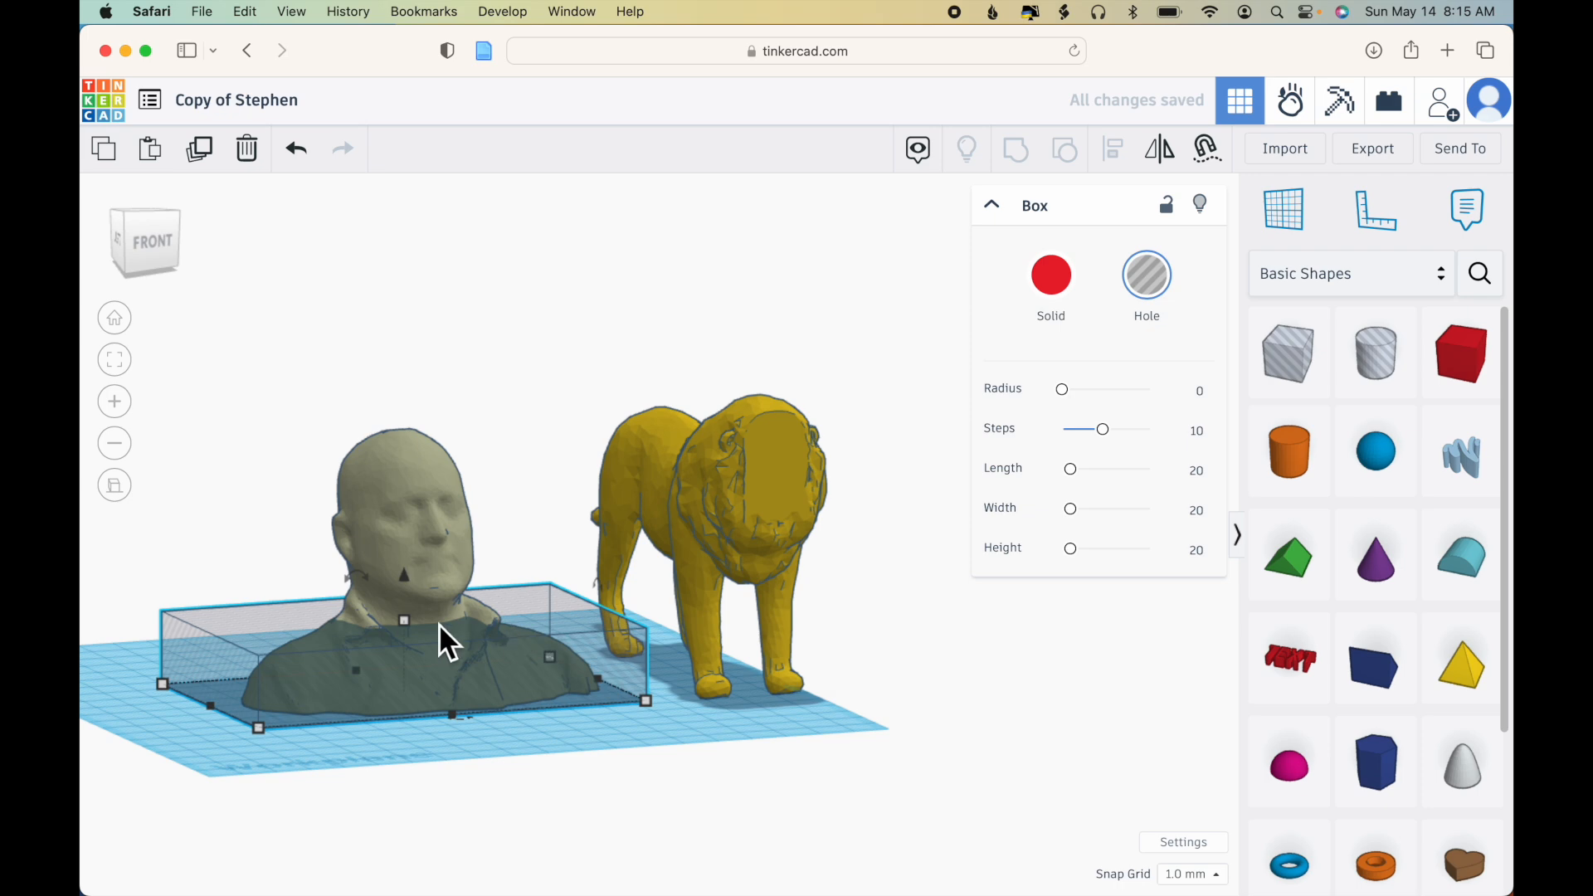
mouse_move(410, 624)
mouse_down()
mouse_move(410, 602)
mouse_move(422, 628)
mouse_up()
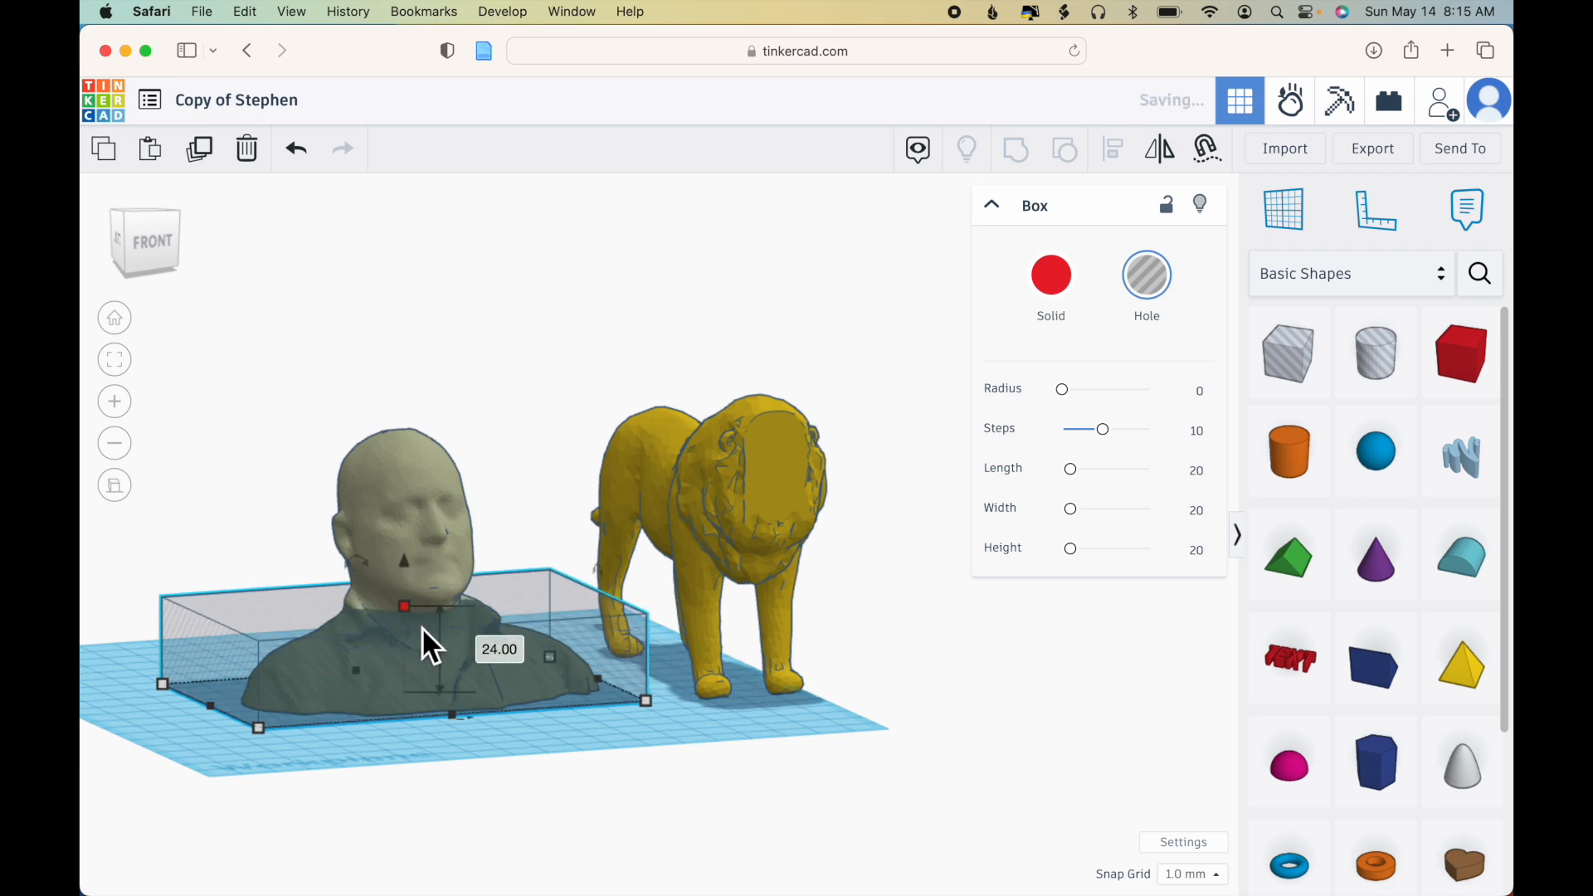
- Place a second hole box over the back of the bust's head and stretch it taller than the head
right_drag(834, 749, 169, 333)
click(138, 220)
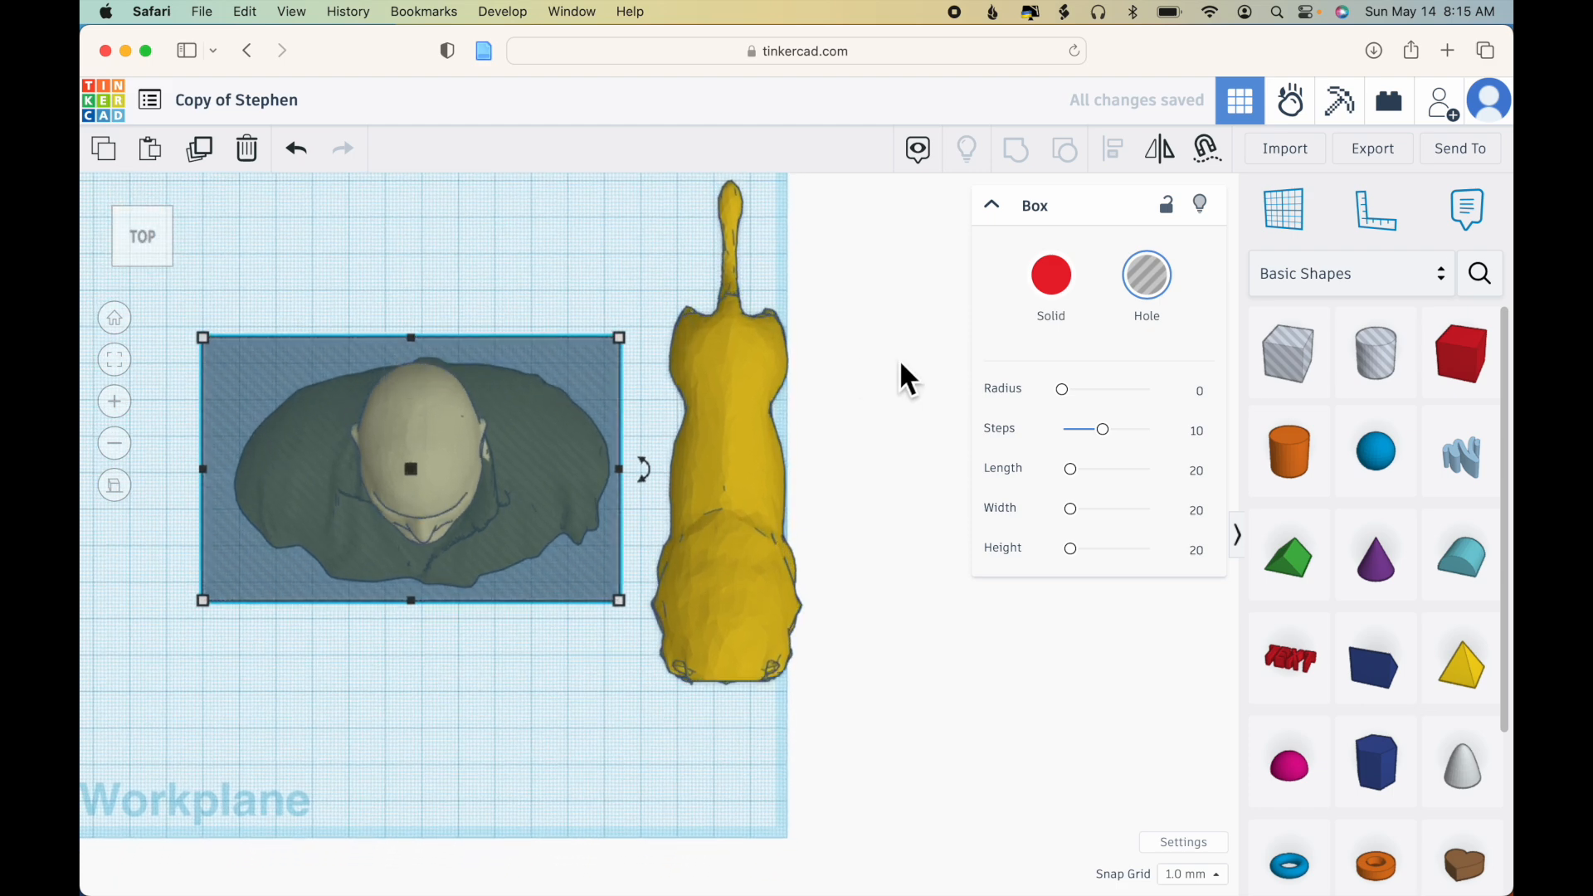
drag(1302, 366, 558, 486)
right_drag(554, 679, 747, 580)
drag(412, 682, 400, 516)
- Group the bust with both hole boxes to cut away everything except the face
click(802, 660)
right_drag(810, 701, 498, 895)
drag(222, 237, 342, 386)
drag(446, 666, 450, 680)
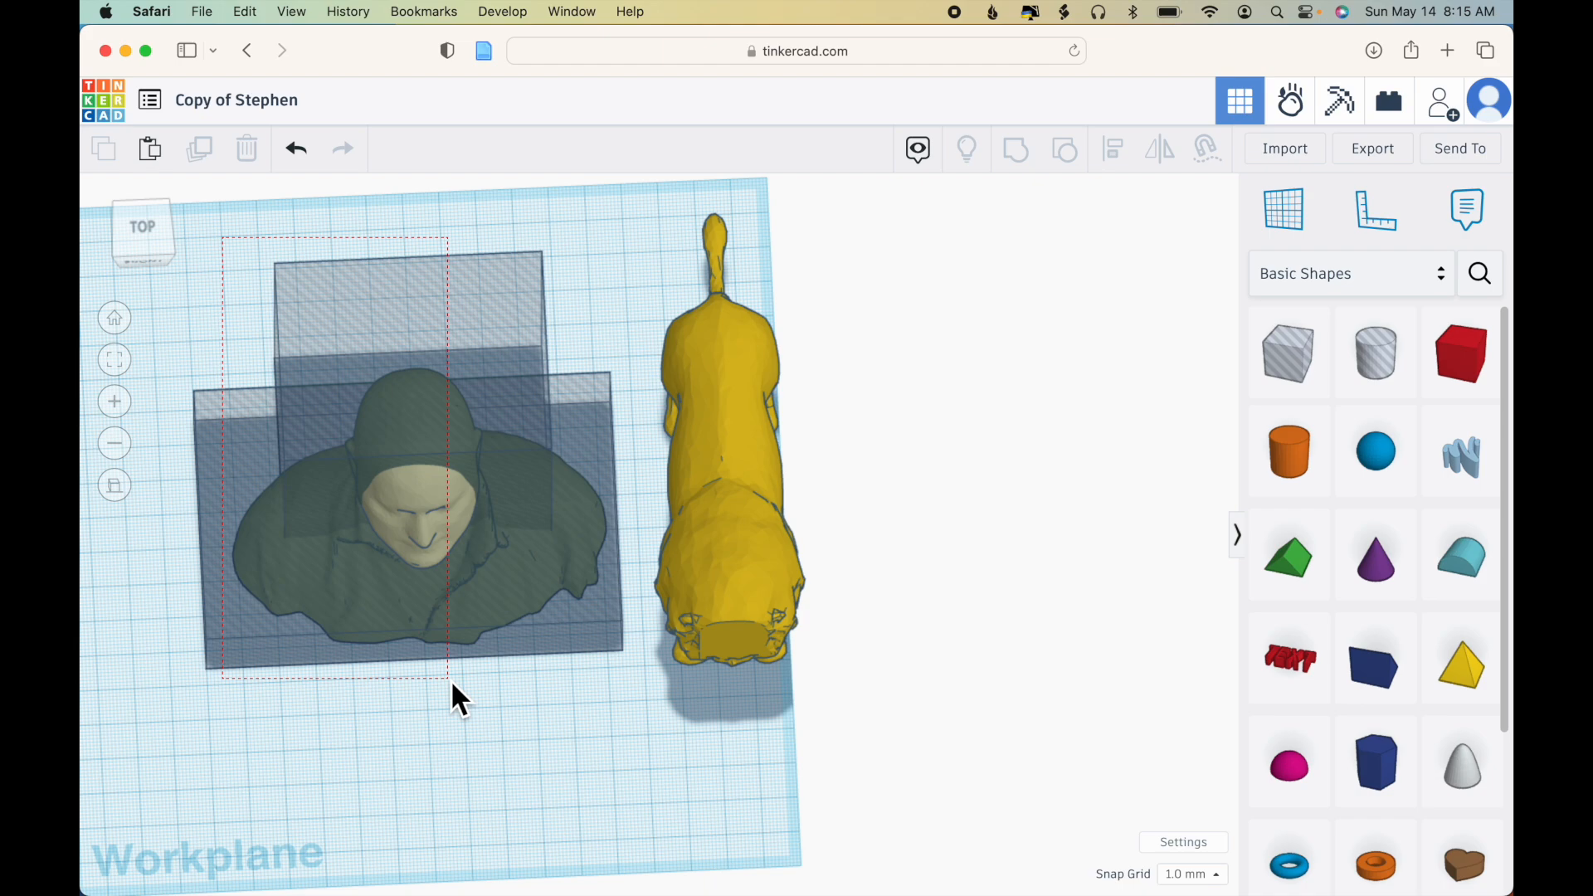
click(1014, 151)
right_drag(655, 747, 589, 627)
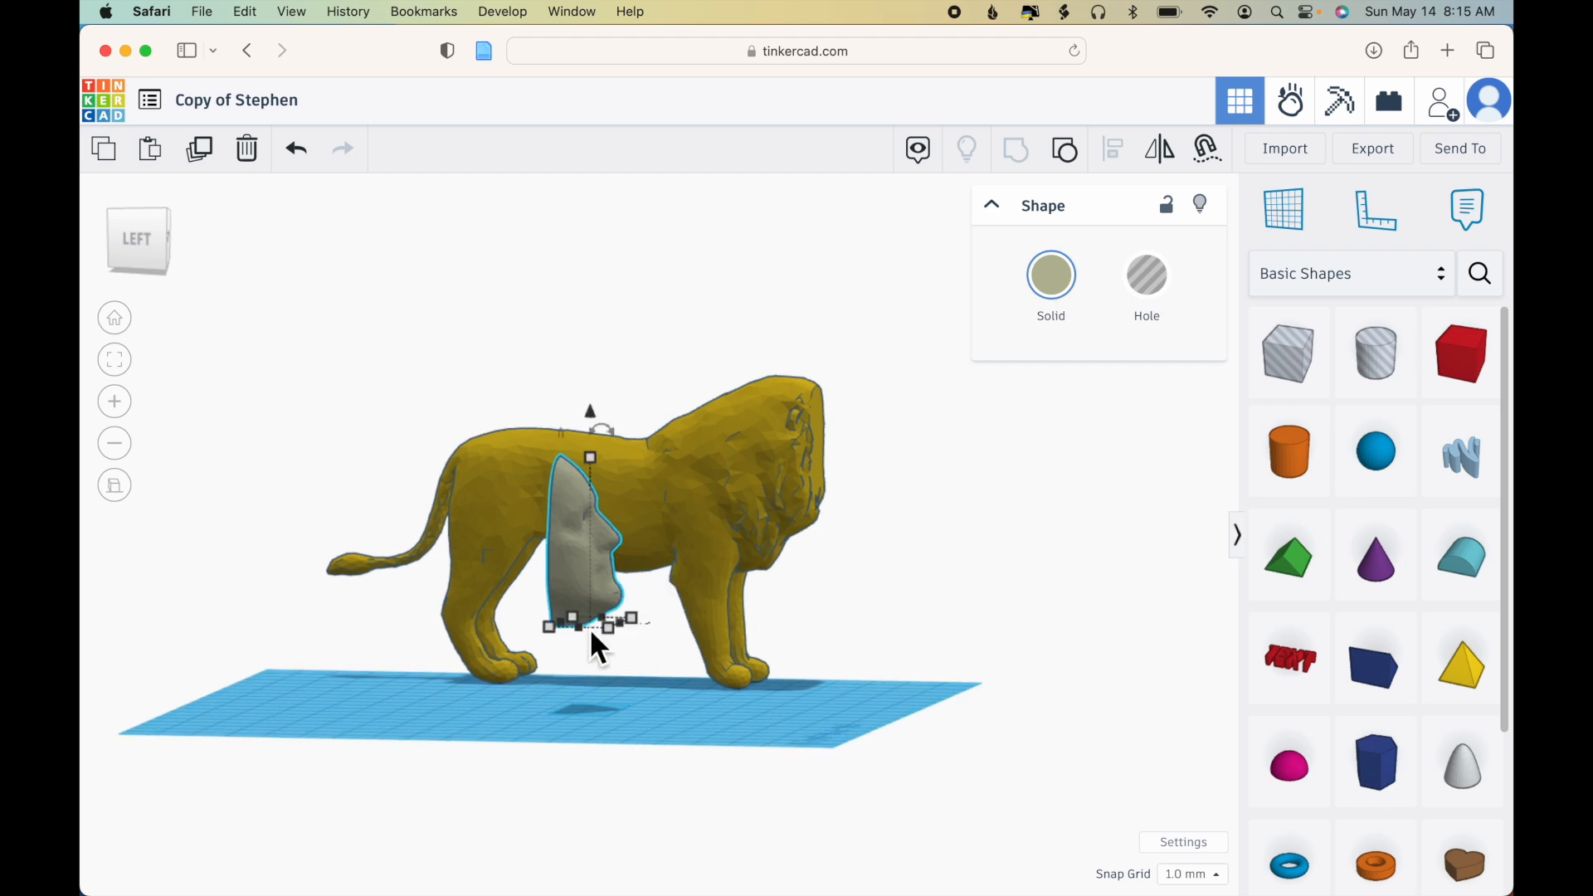
- Move the cut-out face onto the flat front of the lion's head, raised to 39 mm above the workplane
right_drag(610, 724, 720, 727)
drag(477, 661, 828, 561)
right_drag(968, 724, 867, 760)
drag(824, 558, 820, 521)
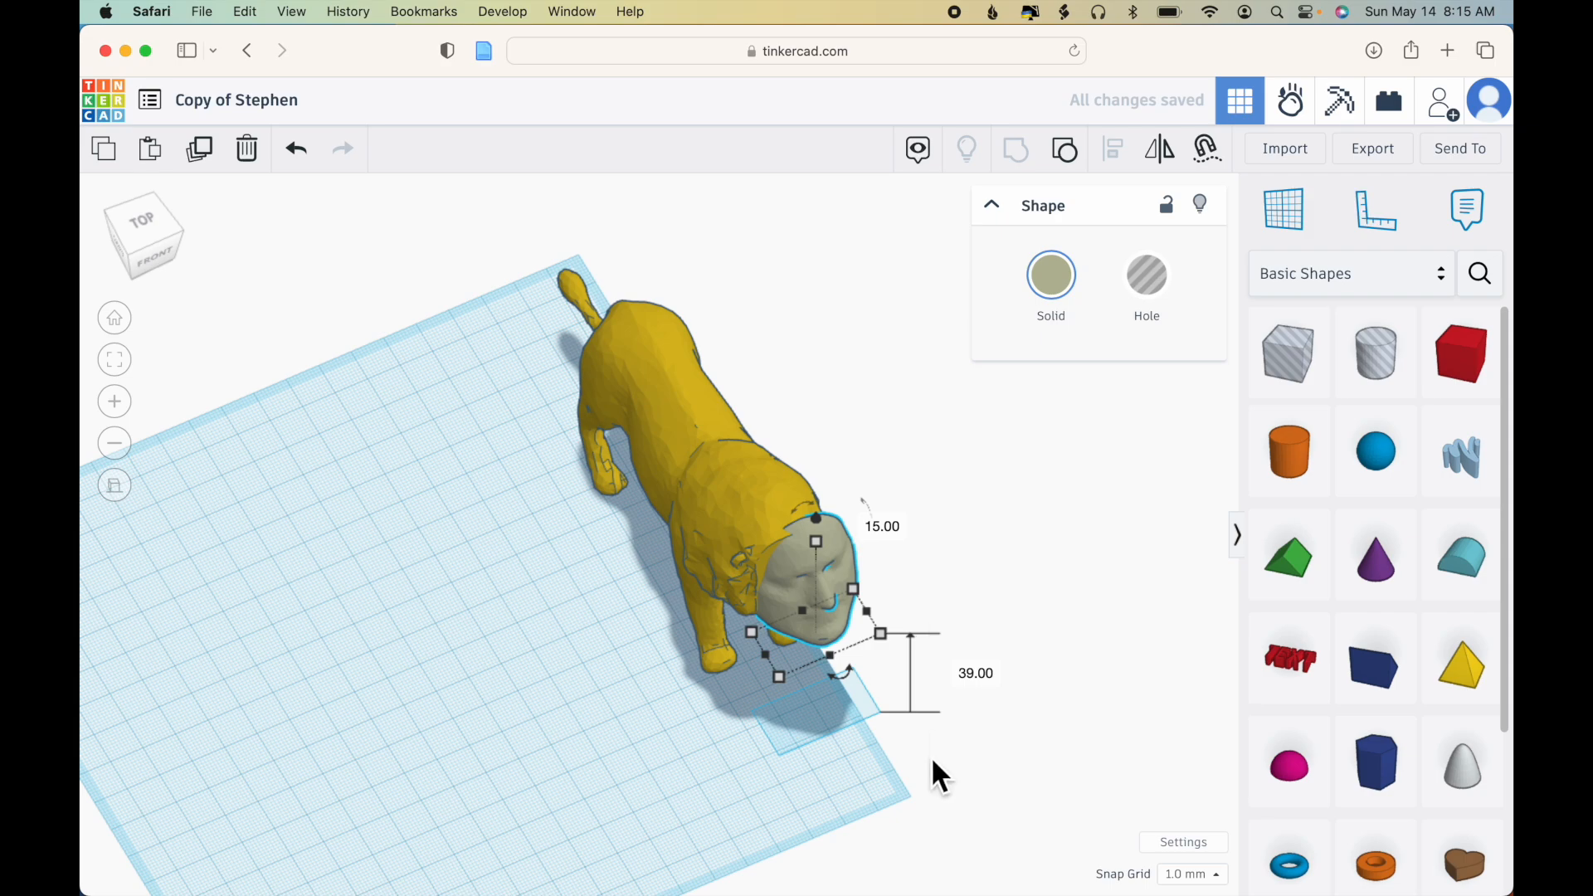
click(148, 222)
drag(775, 689, 757, 691)
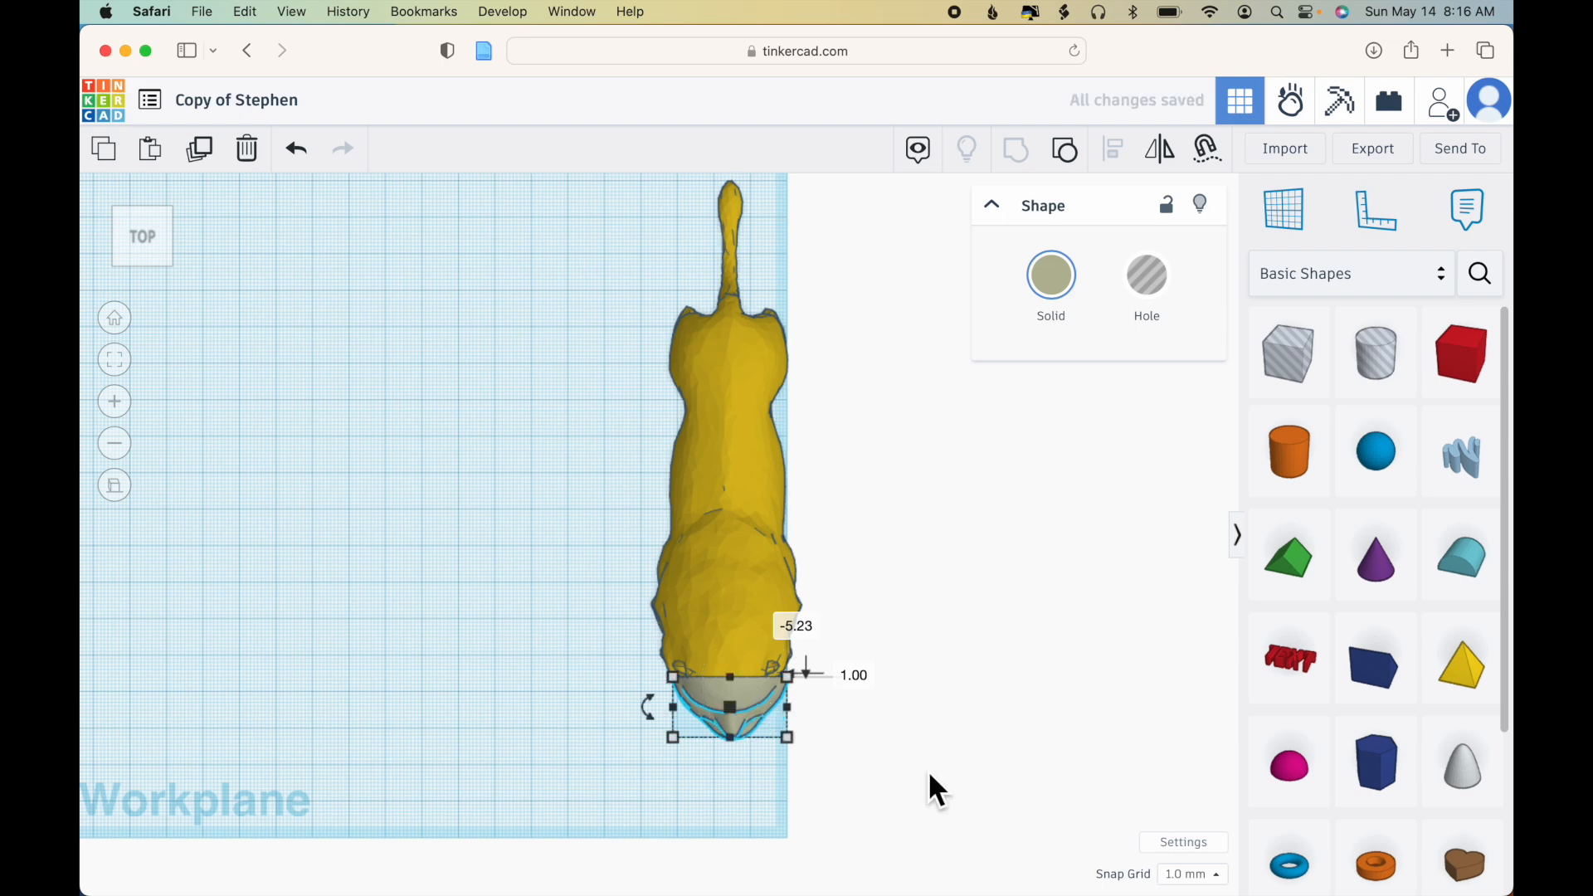
- Try nudging the face sideways on the lion's head, keeping the snap grid at 1.0 mm
key(Right)
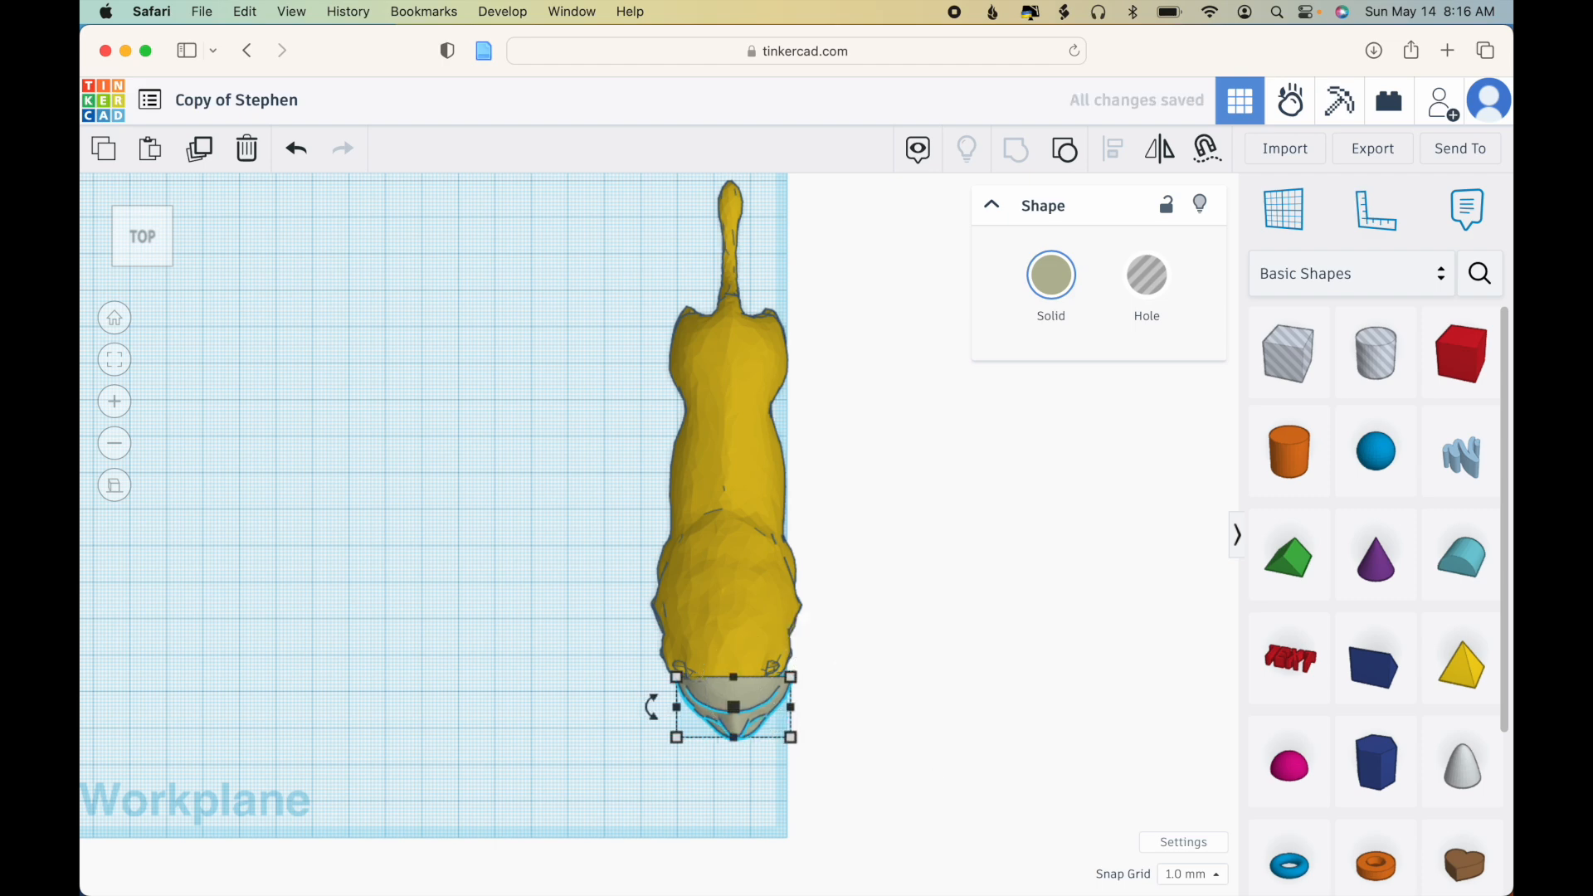
key(Left)
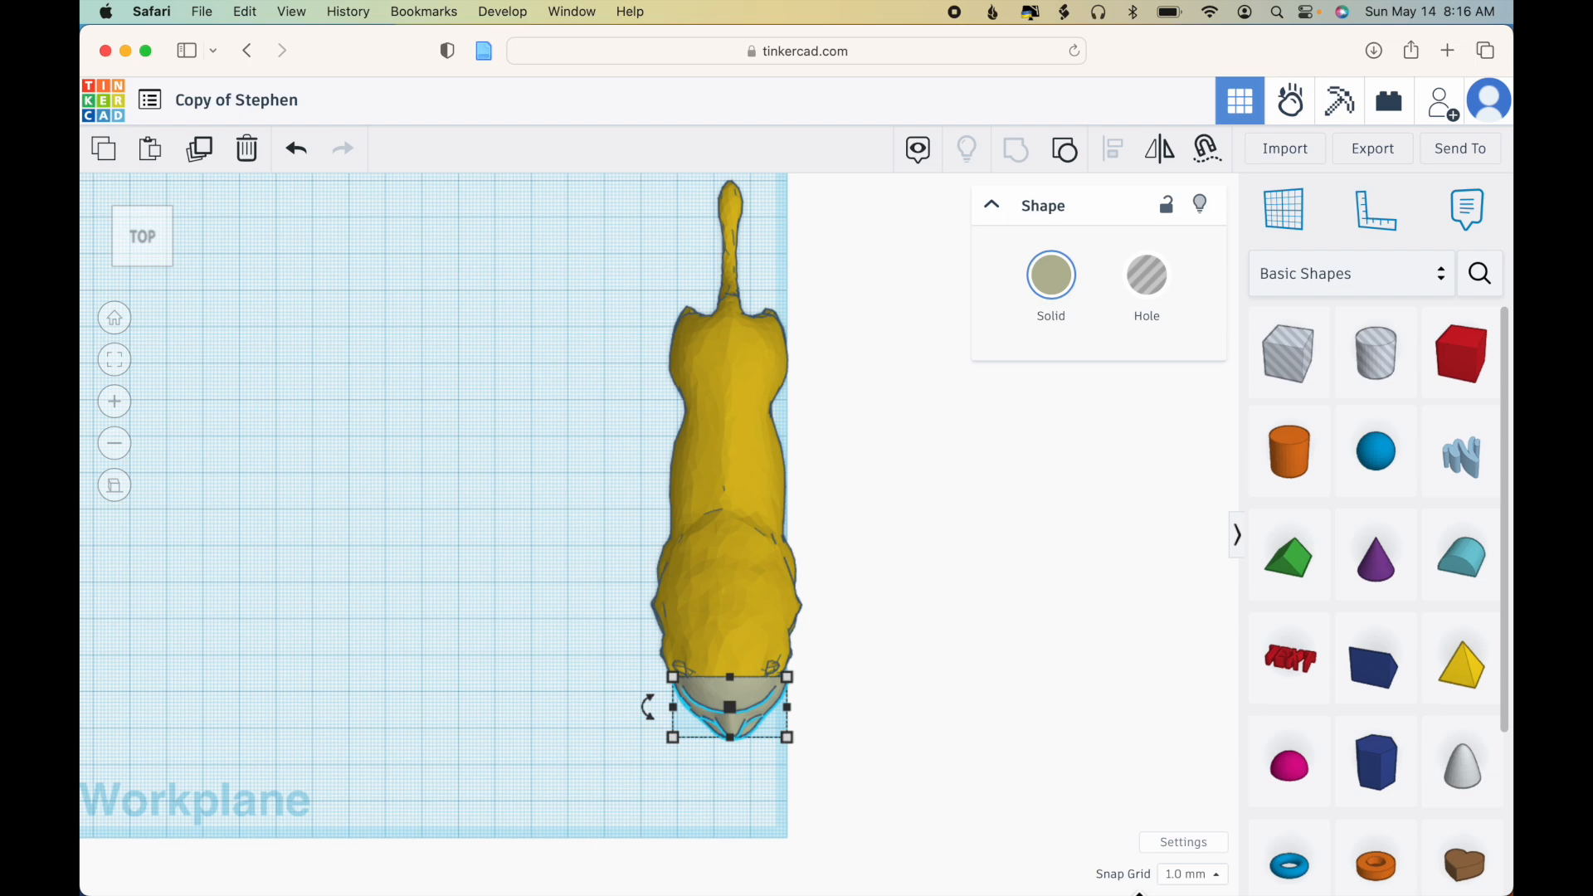
key(Right)
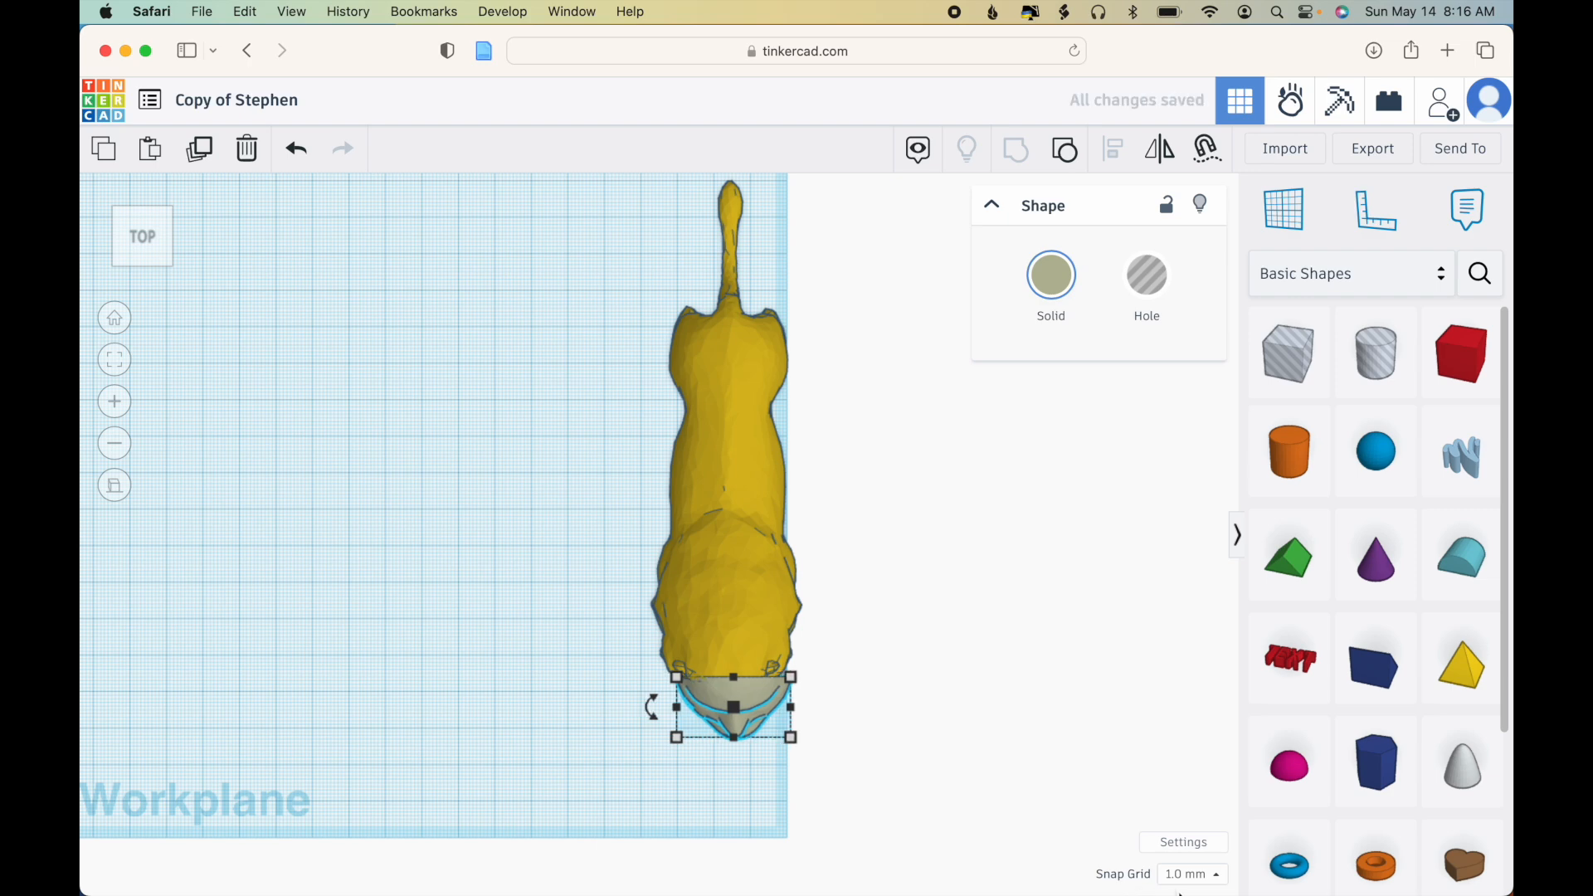
click(1220, 877)
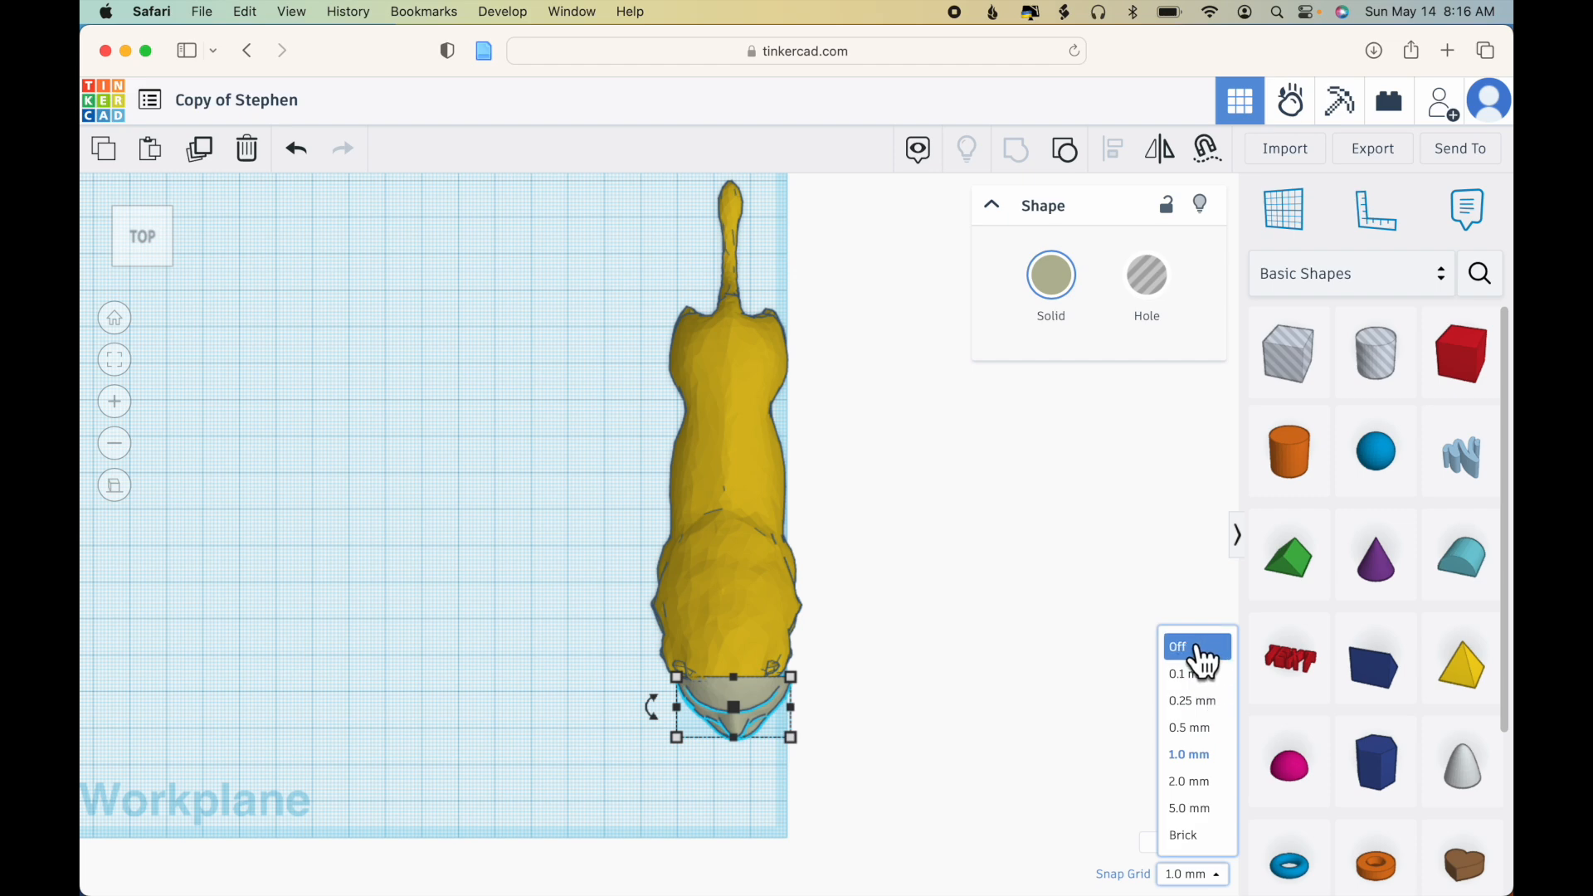
click(1193, 756)
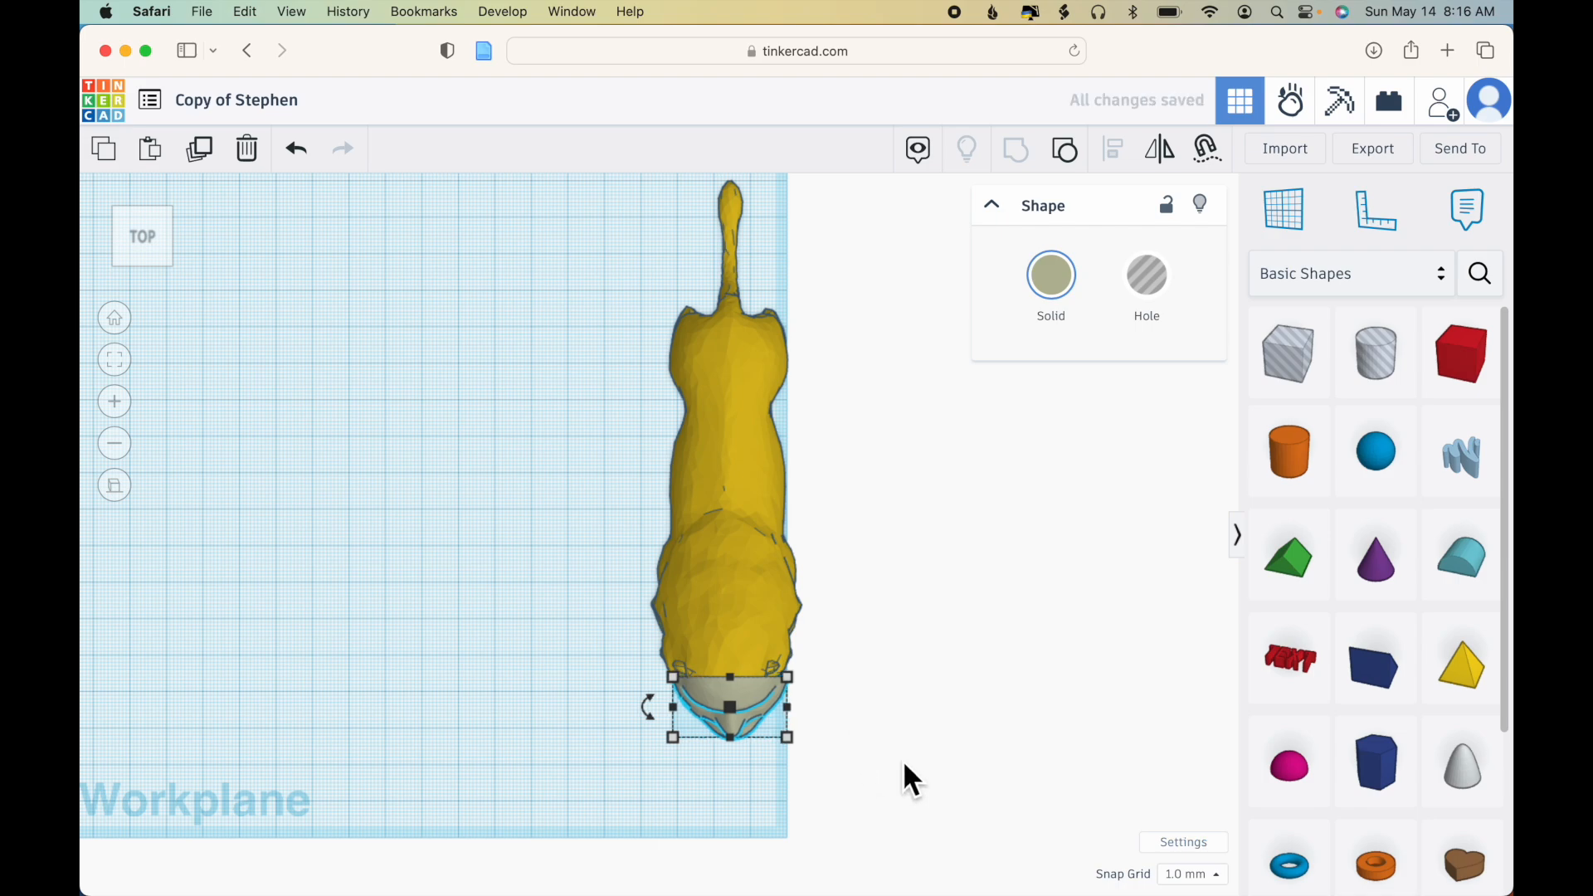
- Examine closely how the face fits against the cut front of the lion's head
scroll(903, 760, up, 2)
scroll(903, 760, up, 4)
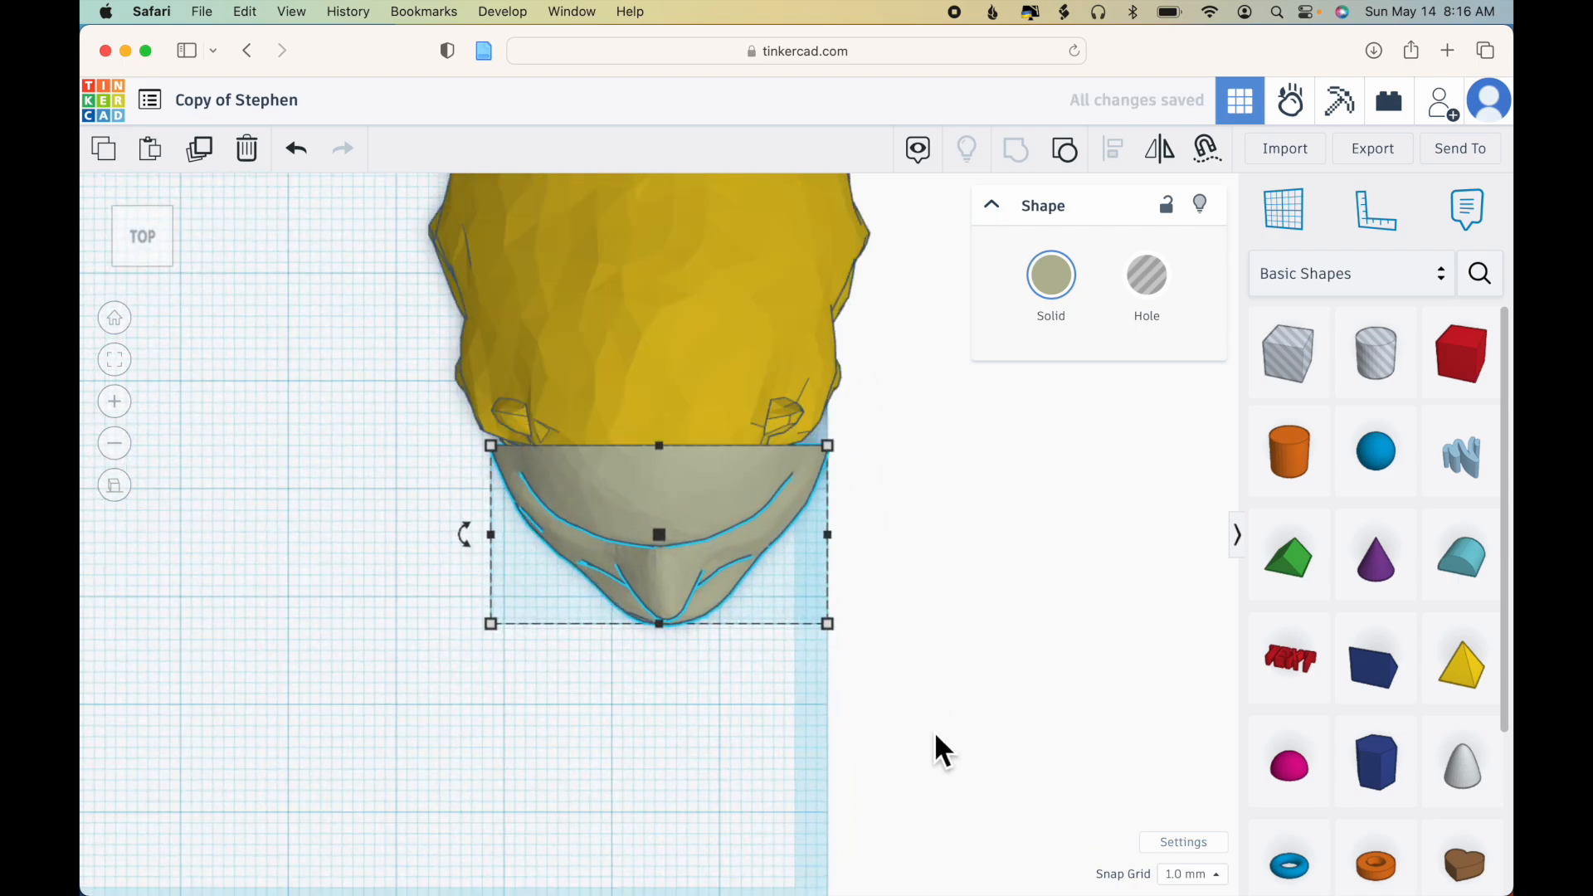
right_drag(941, 726, 800, 456)
mouse_move(669, 316)
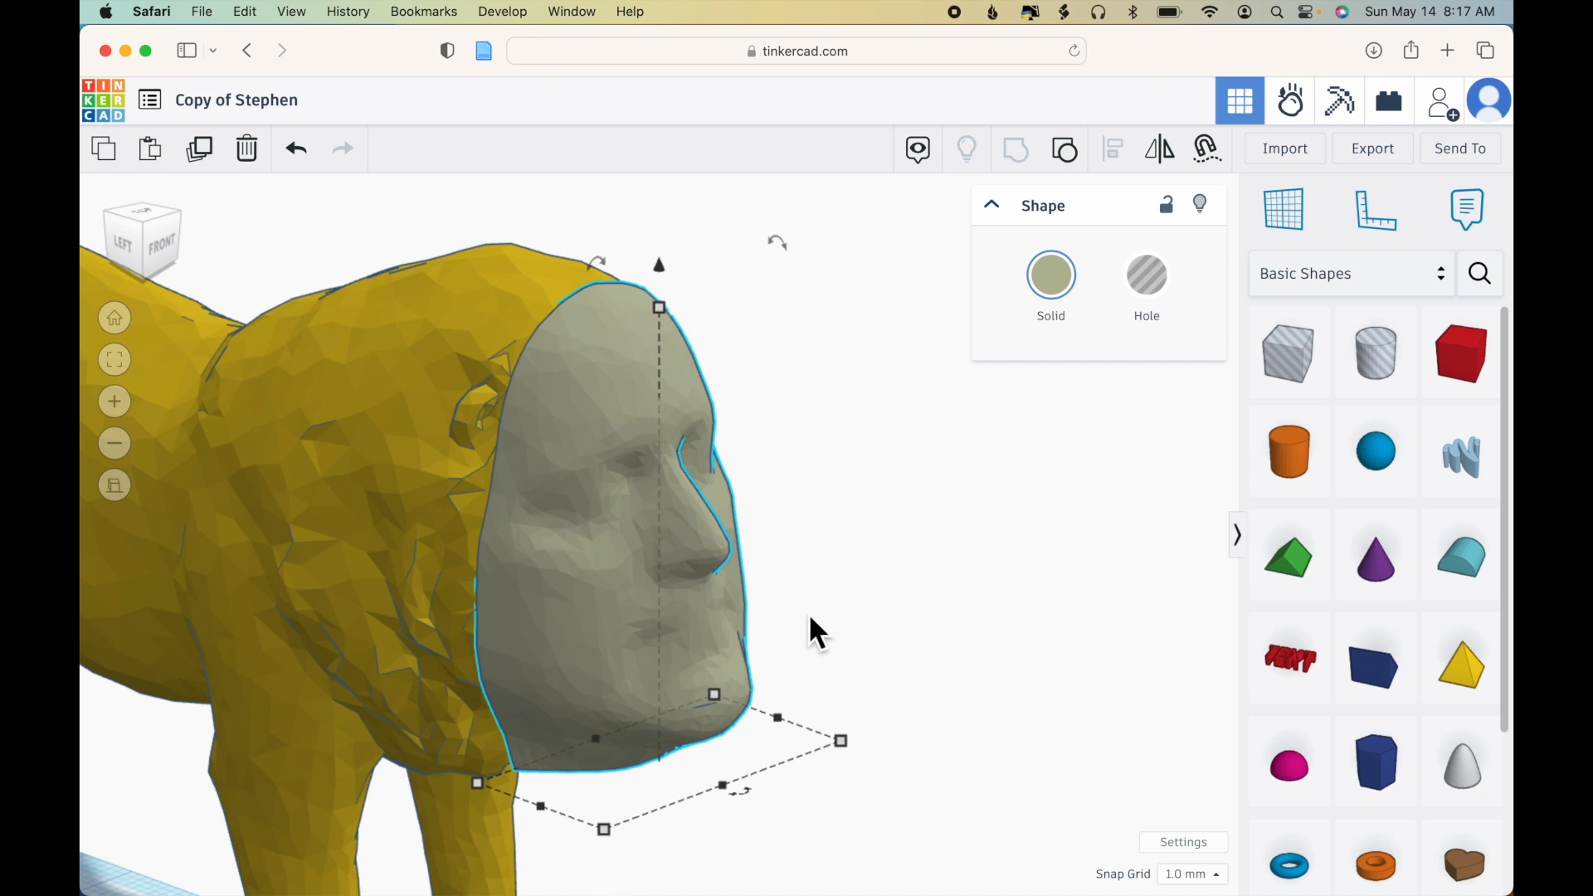
- Adjust the face's height so that it fits the cut front of the lion's head
drag(669, 313, 660, 362)
drag(657, 303, 666, 270)
right_drag(954, 540, 1038, 504)
drag(662, 311, 661, 267)
- Tilt the face slightly forward in side view and nudge it back against the cut front of the lion's head
right_drag(953, 569, 598, 650)
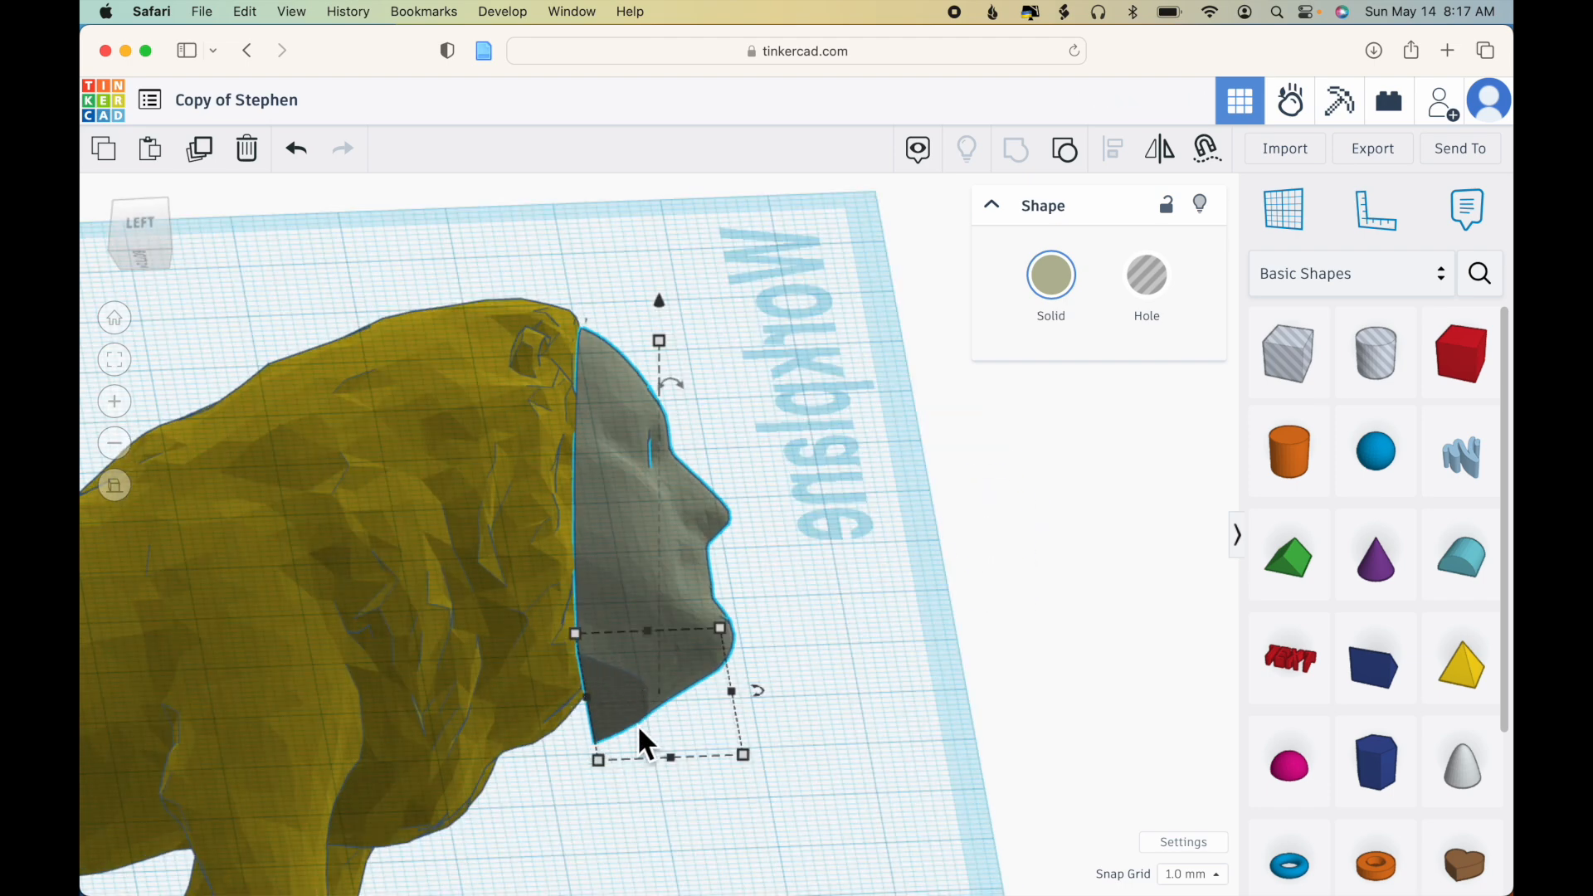
right_drag(973, 616, 979, 622)
right_drag(981, 699, 971, 719)
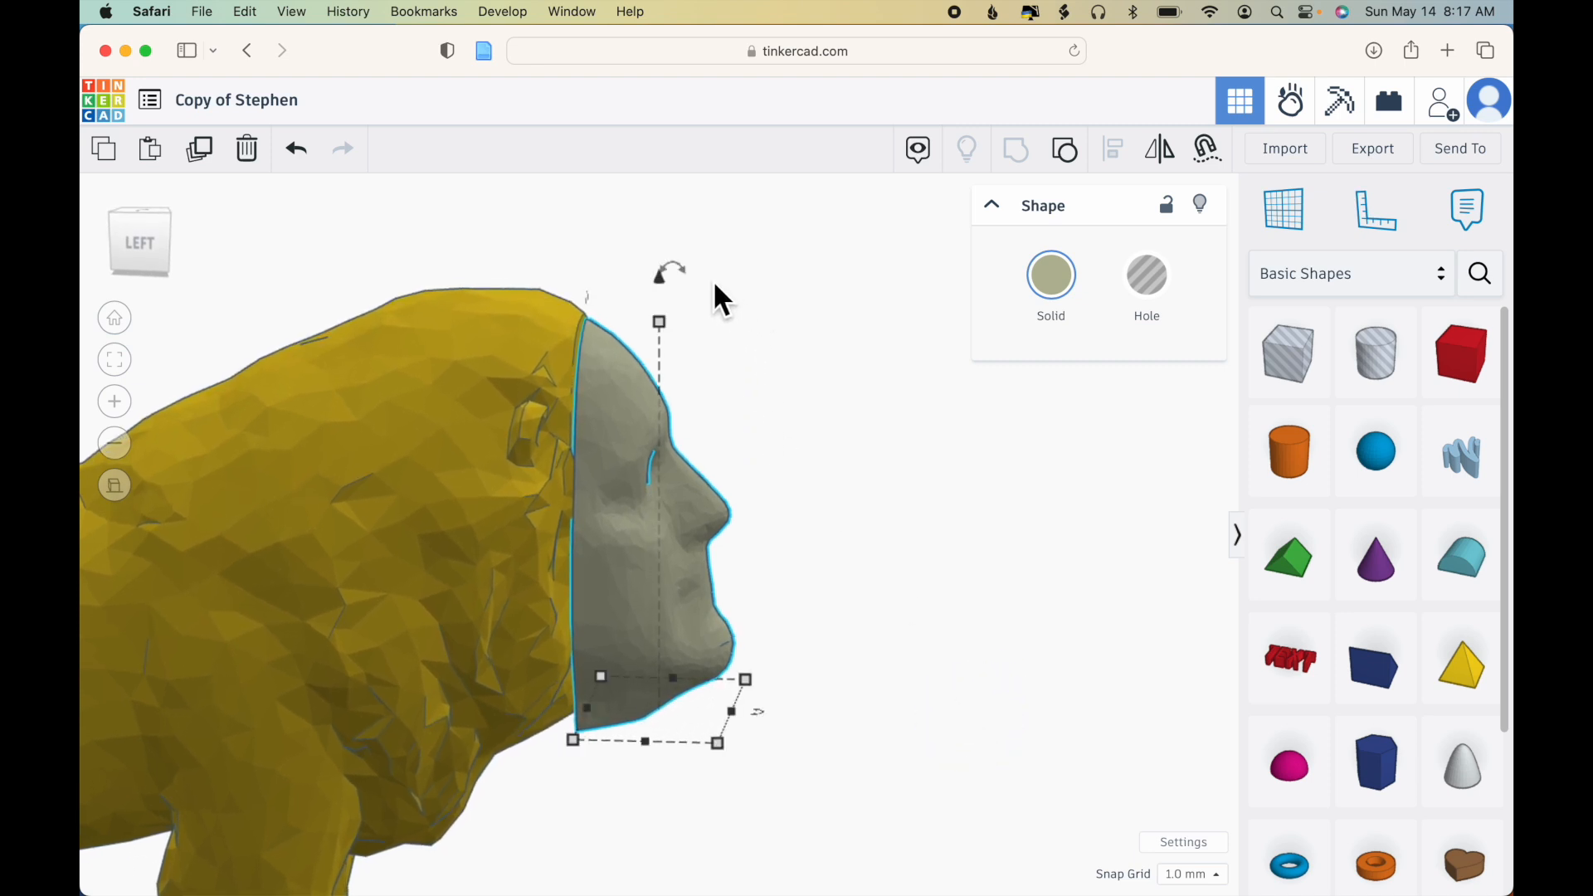
mouse_move(693, 276)
drag(684, 268, 710, 199)
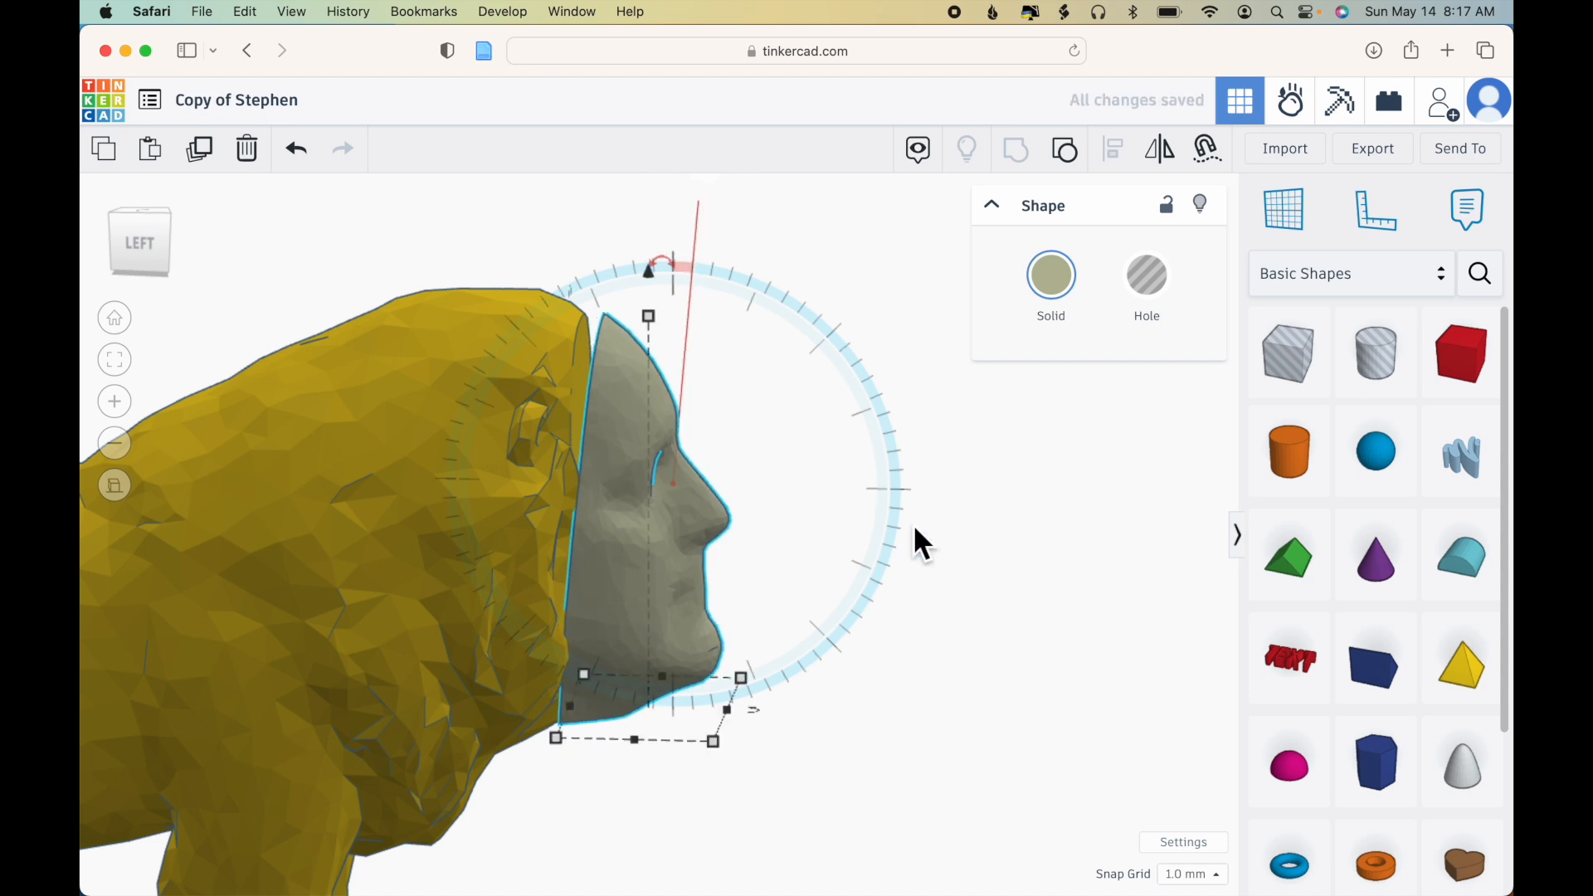
key(Left)
key(Left)
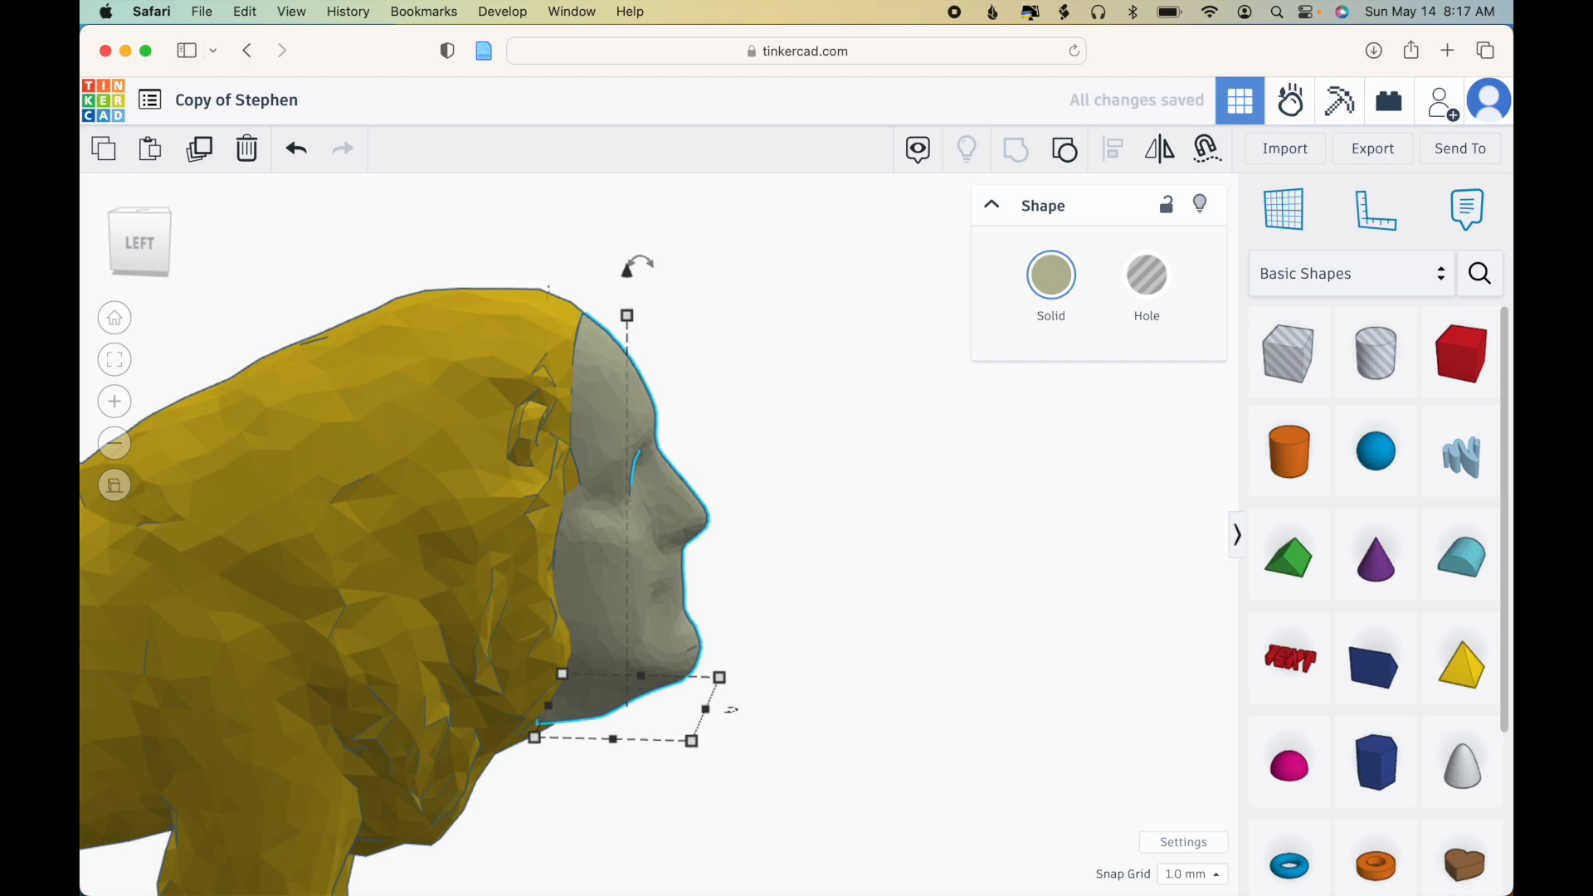
- Stretch the face slightly outward from the lion's head, nudge it back into the mane, and fine-tune its height
right_drag(1020, 744, 918, 558)
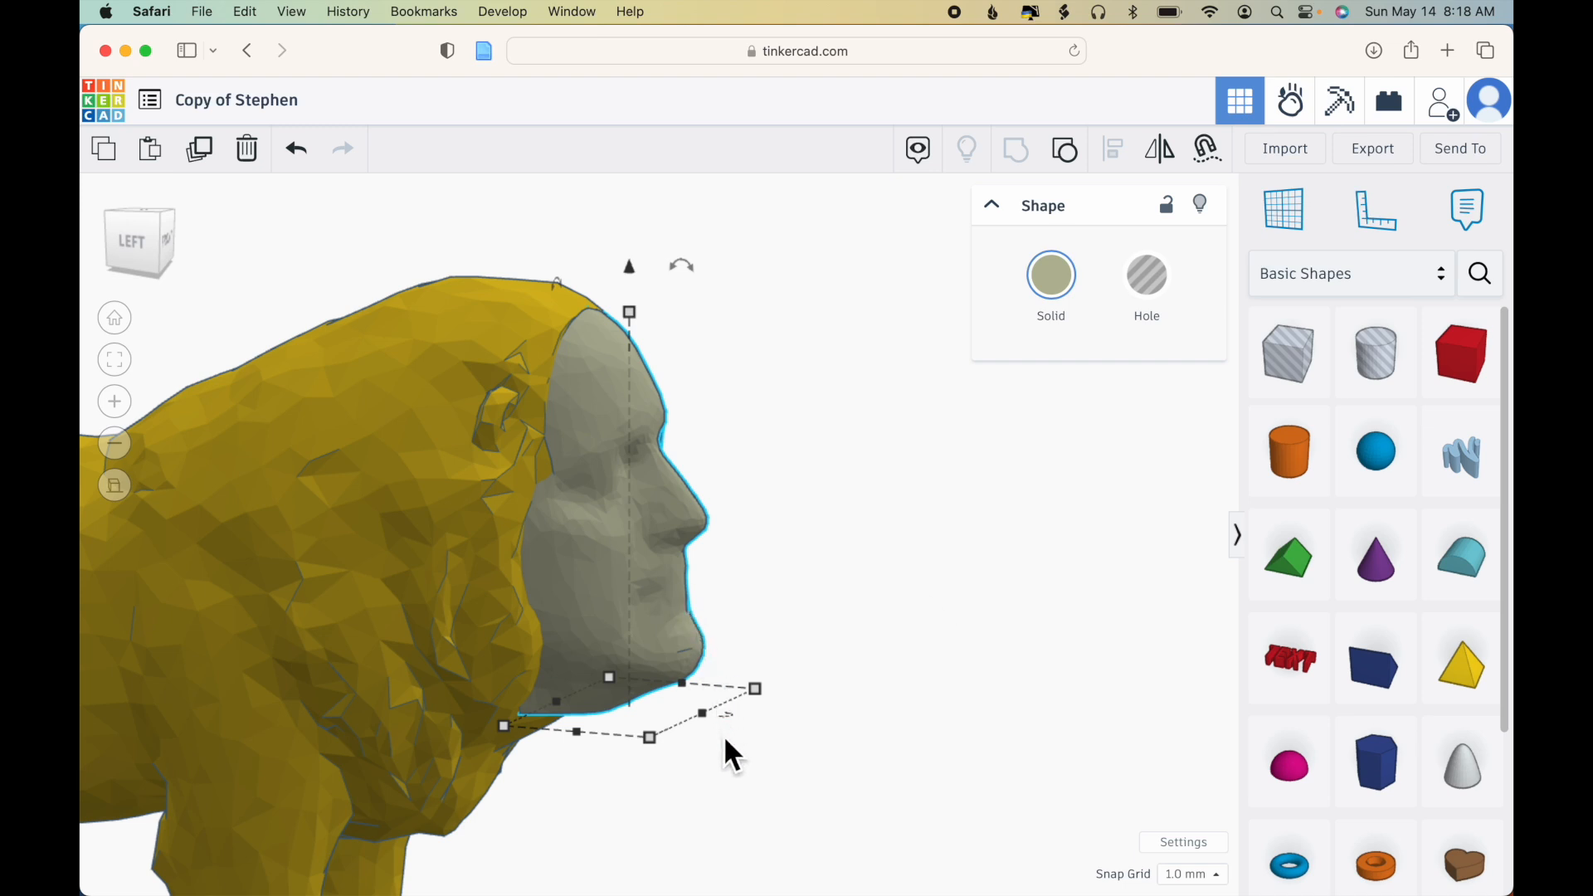
click(707, 716)
drag(709, 716, 715, 718)
click(899, 724)
click(647, 599)
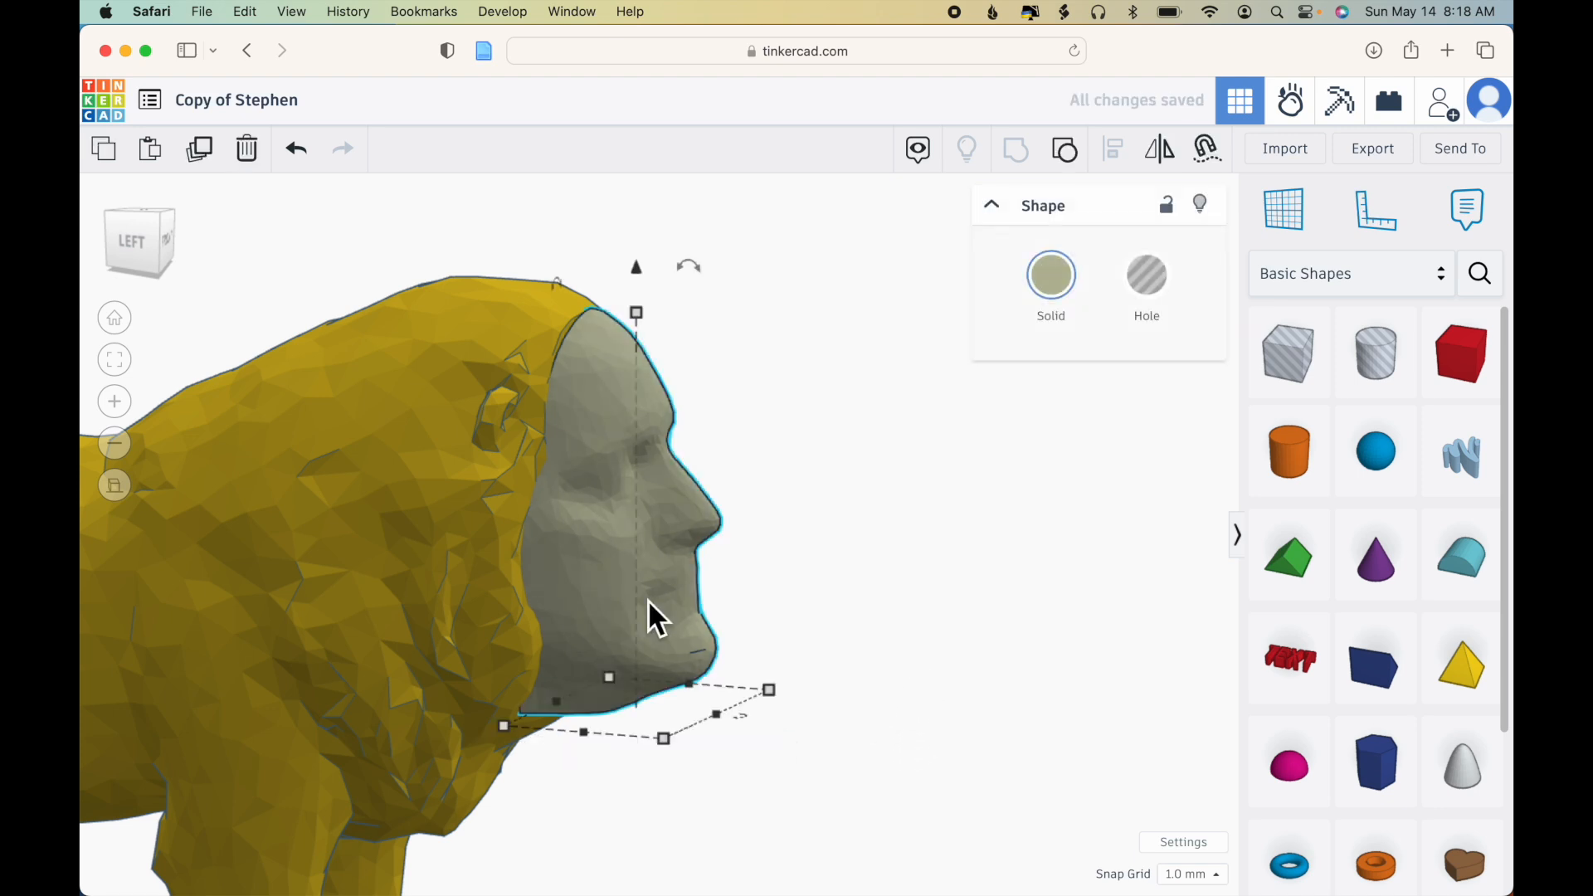
key(Left)
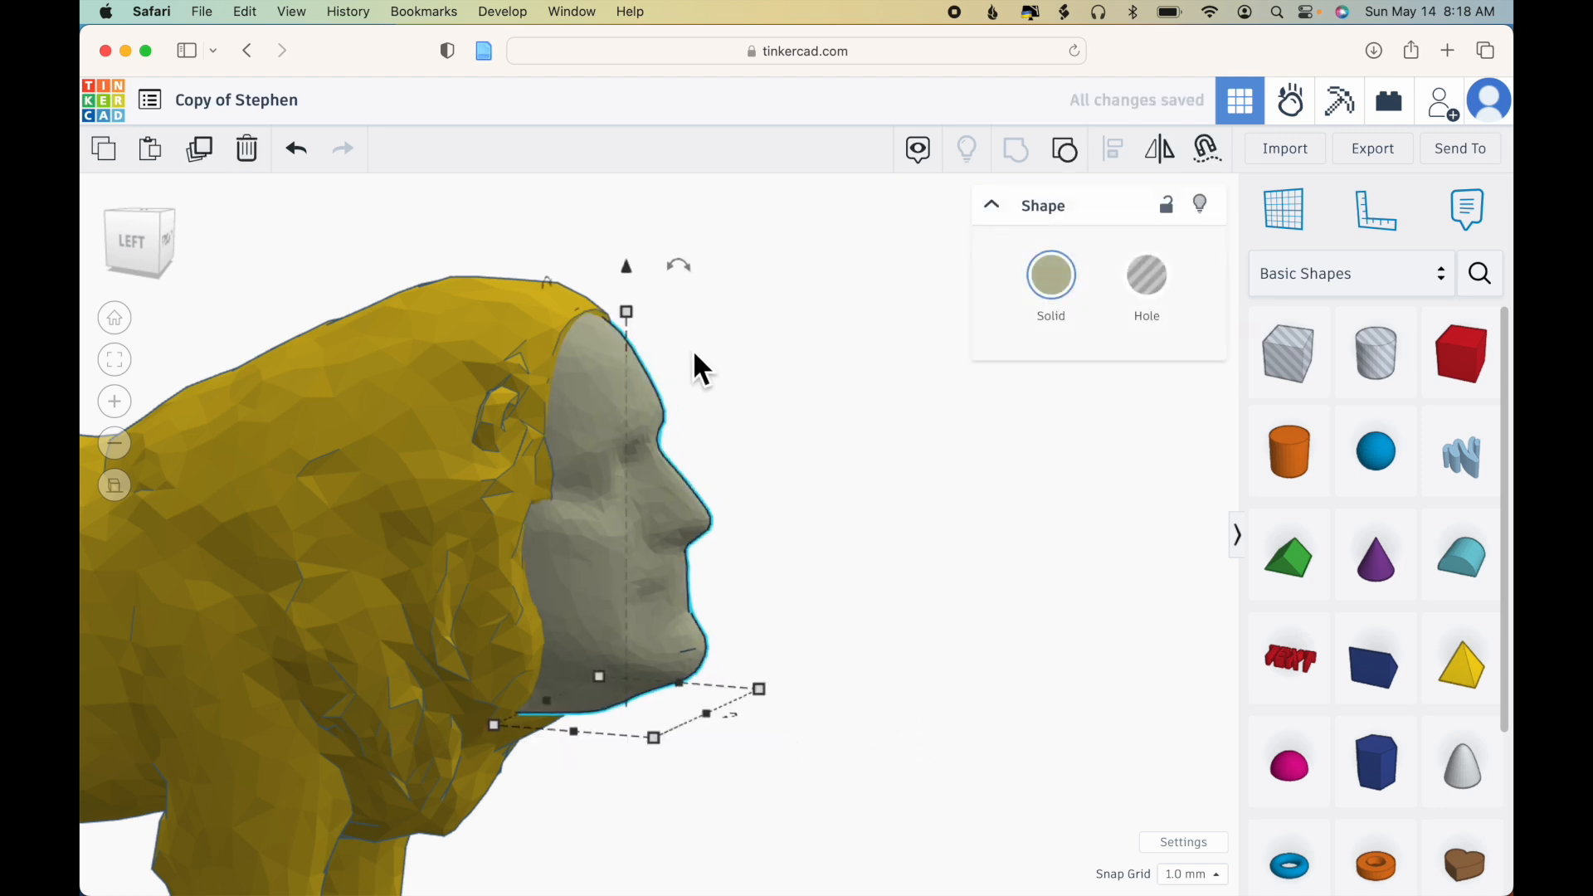
drag(632, 304, 633, 307)
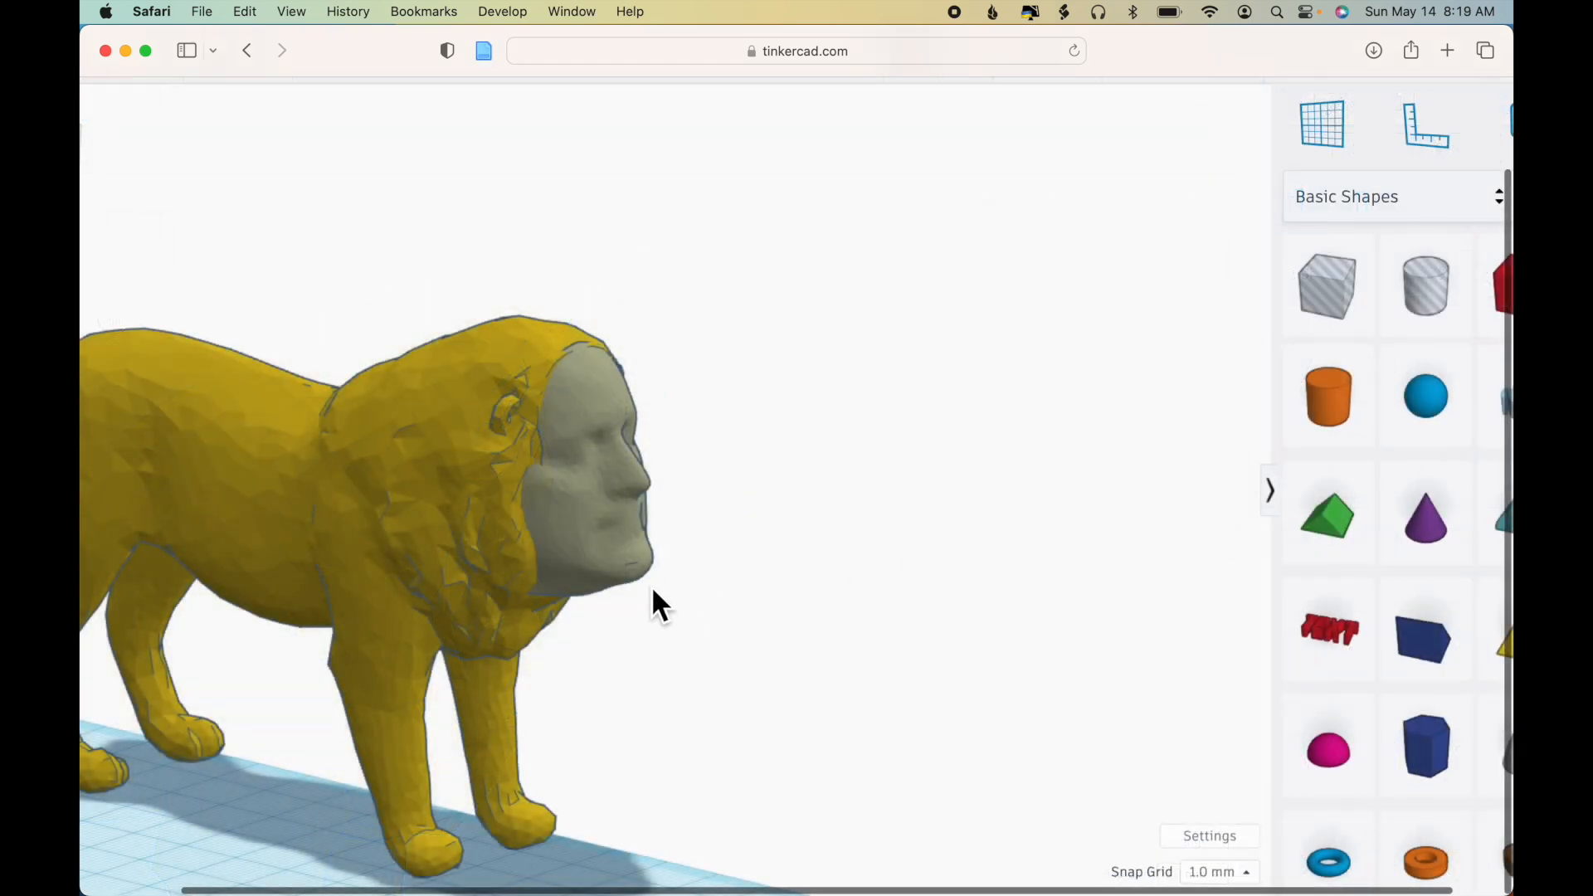
- Check the face on the whole lion, then return to the design list and reopen the copied bust design
scroll(756, 624, down, 5)
right_drag(755, 624, 1192, 764)
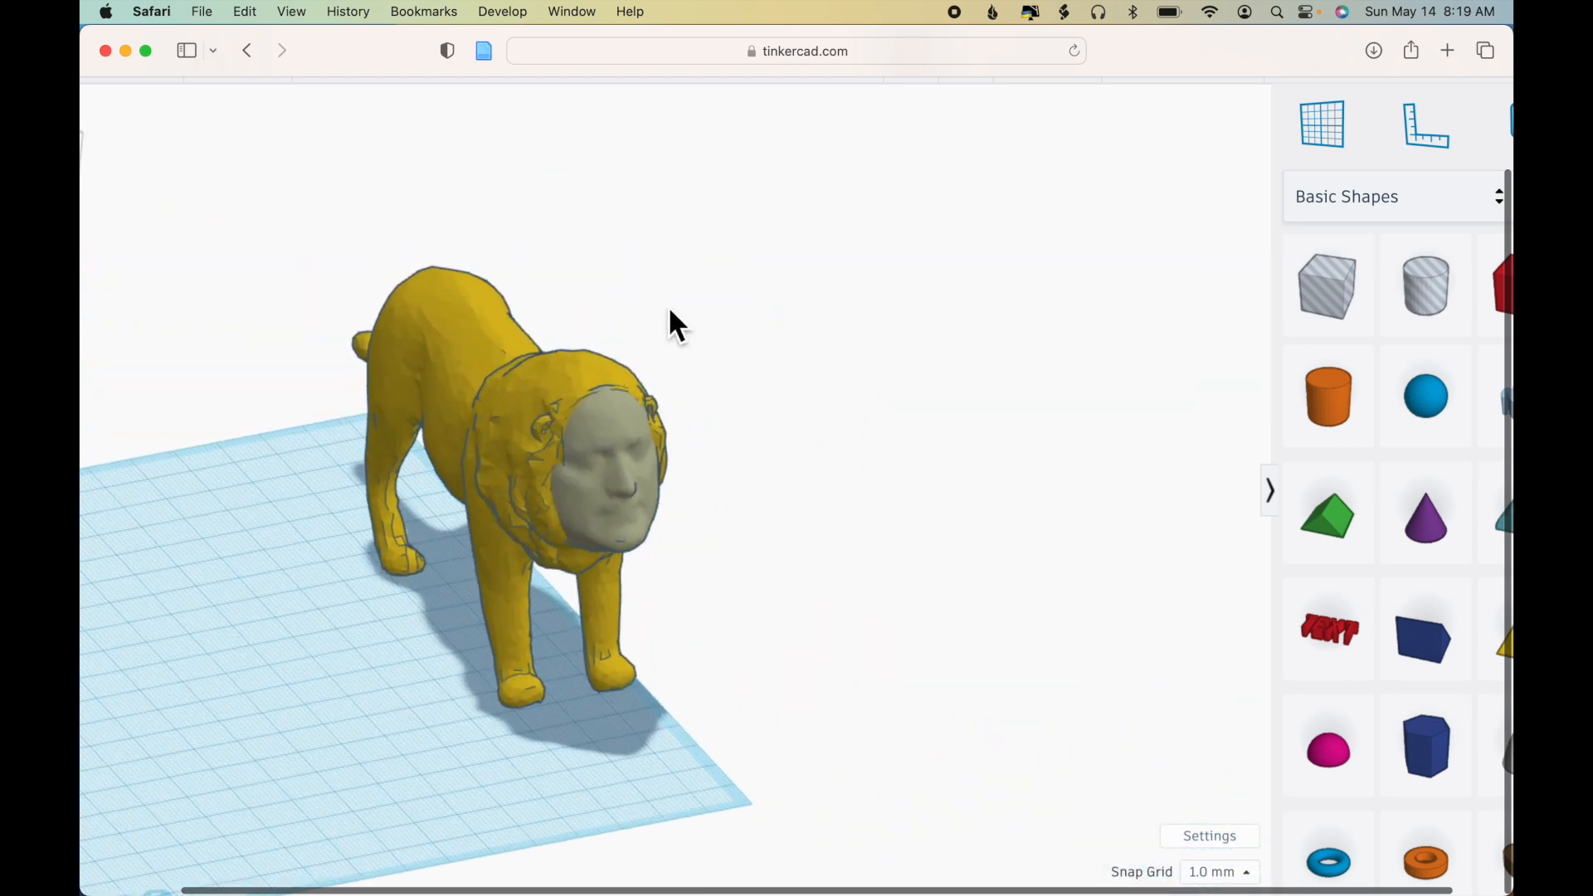
drag(667, 305, 560, 464)
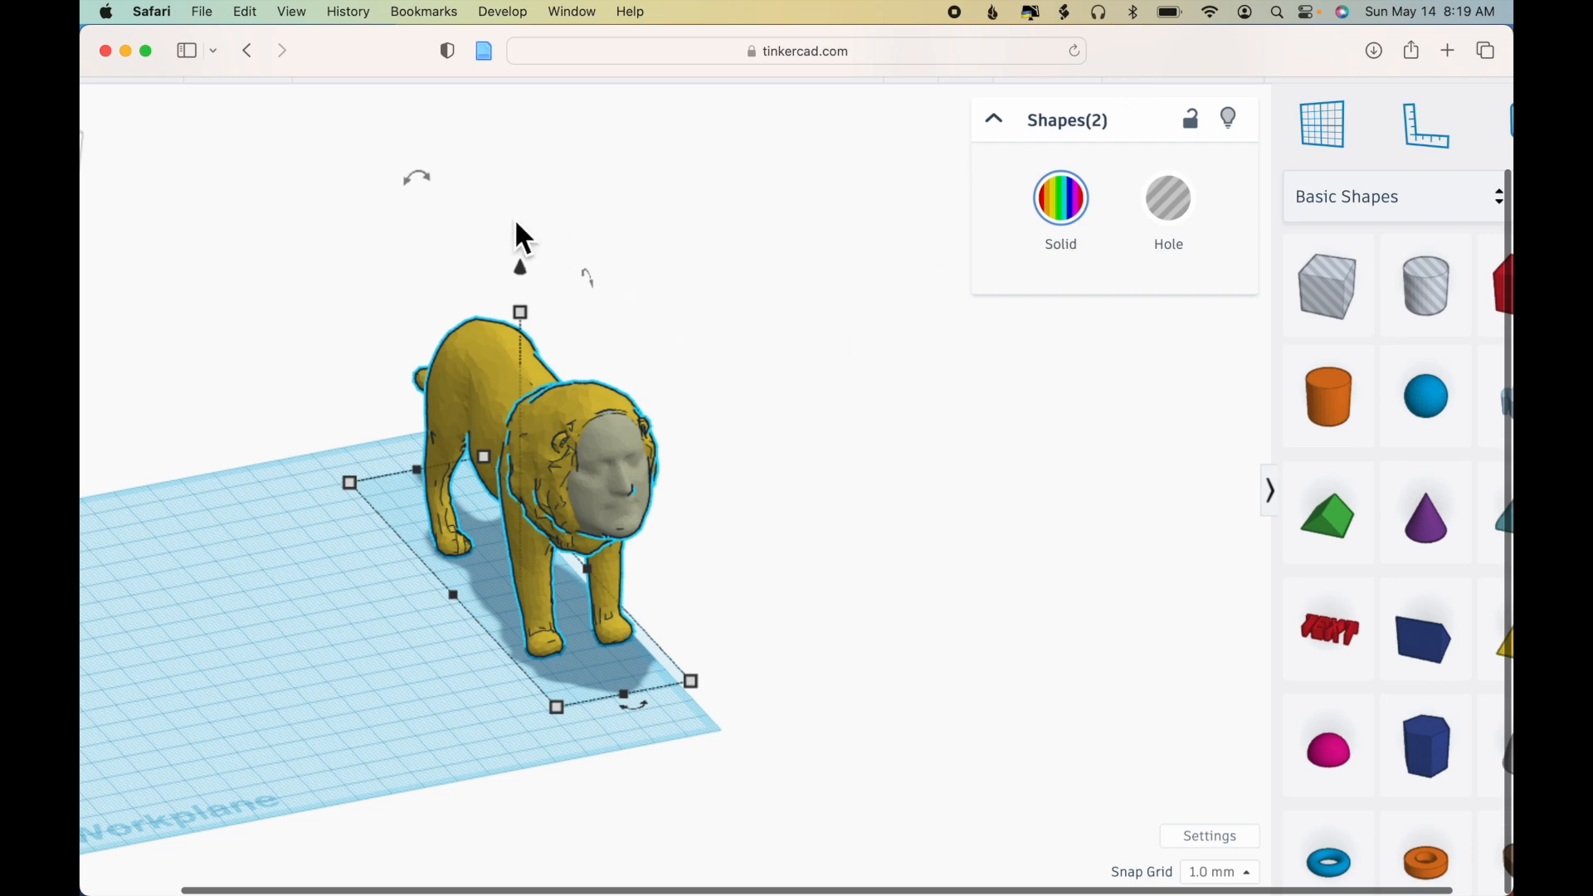
click(247, 51)
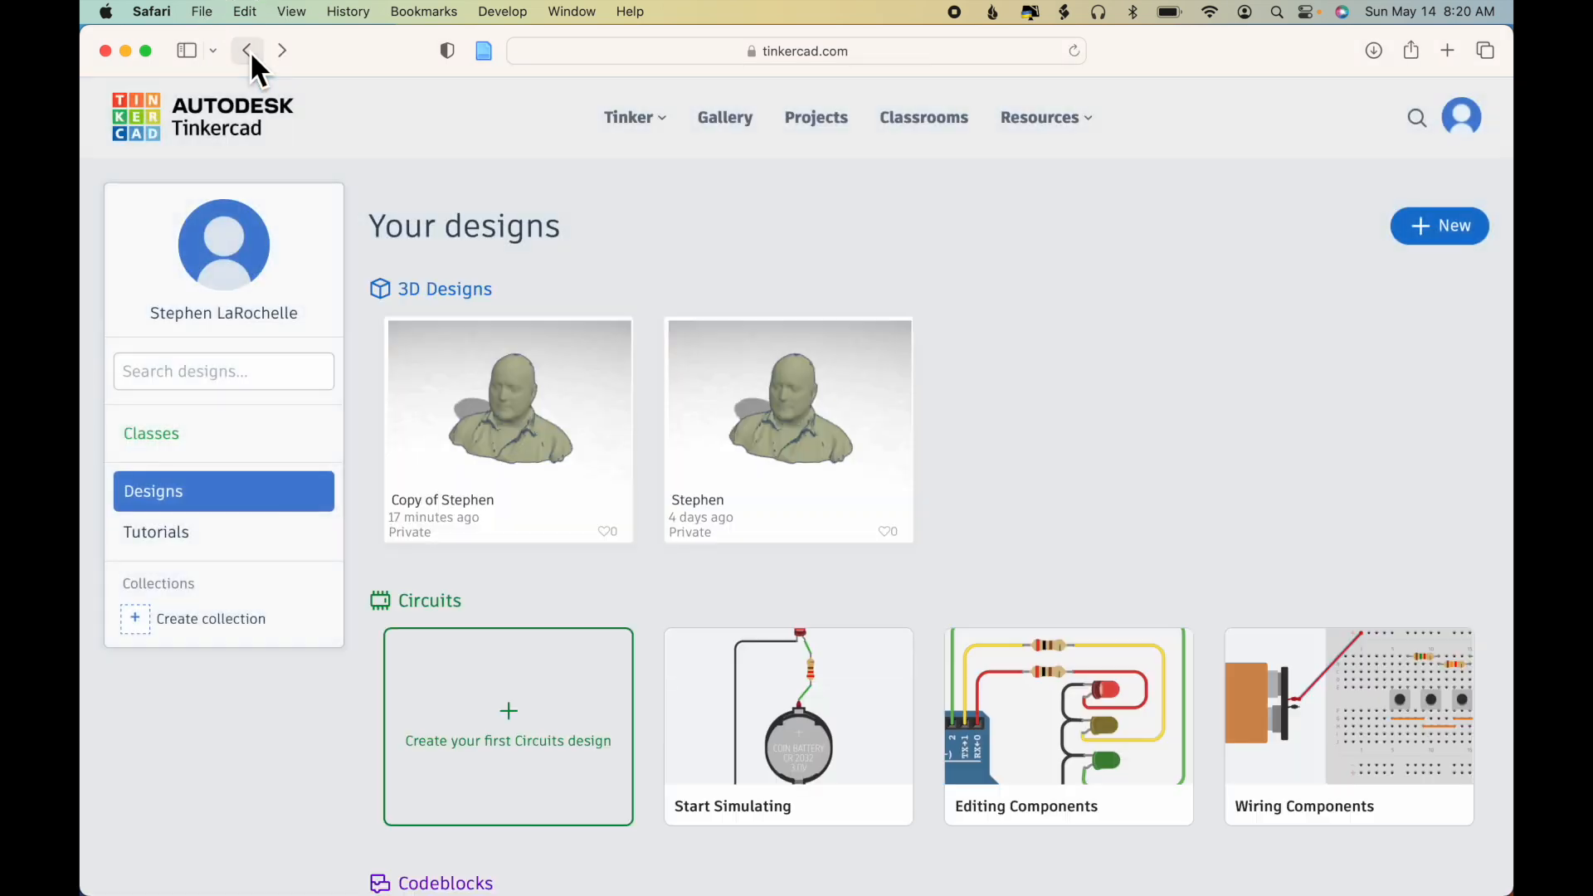
click(449, 347)
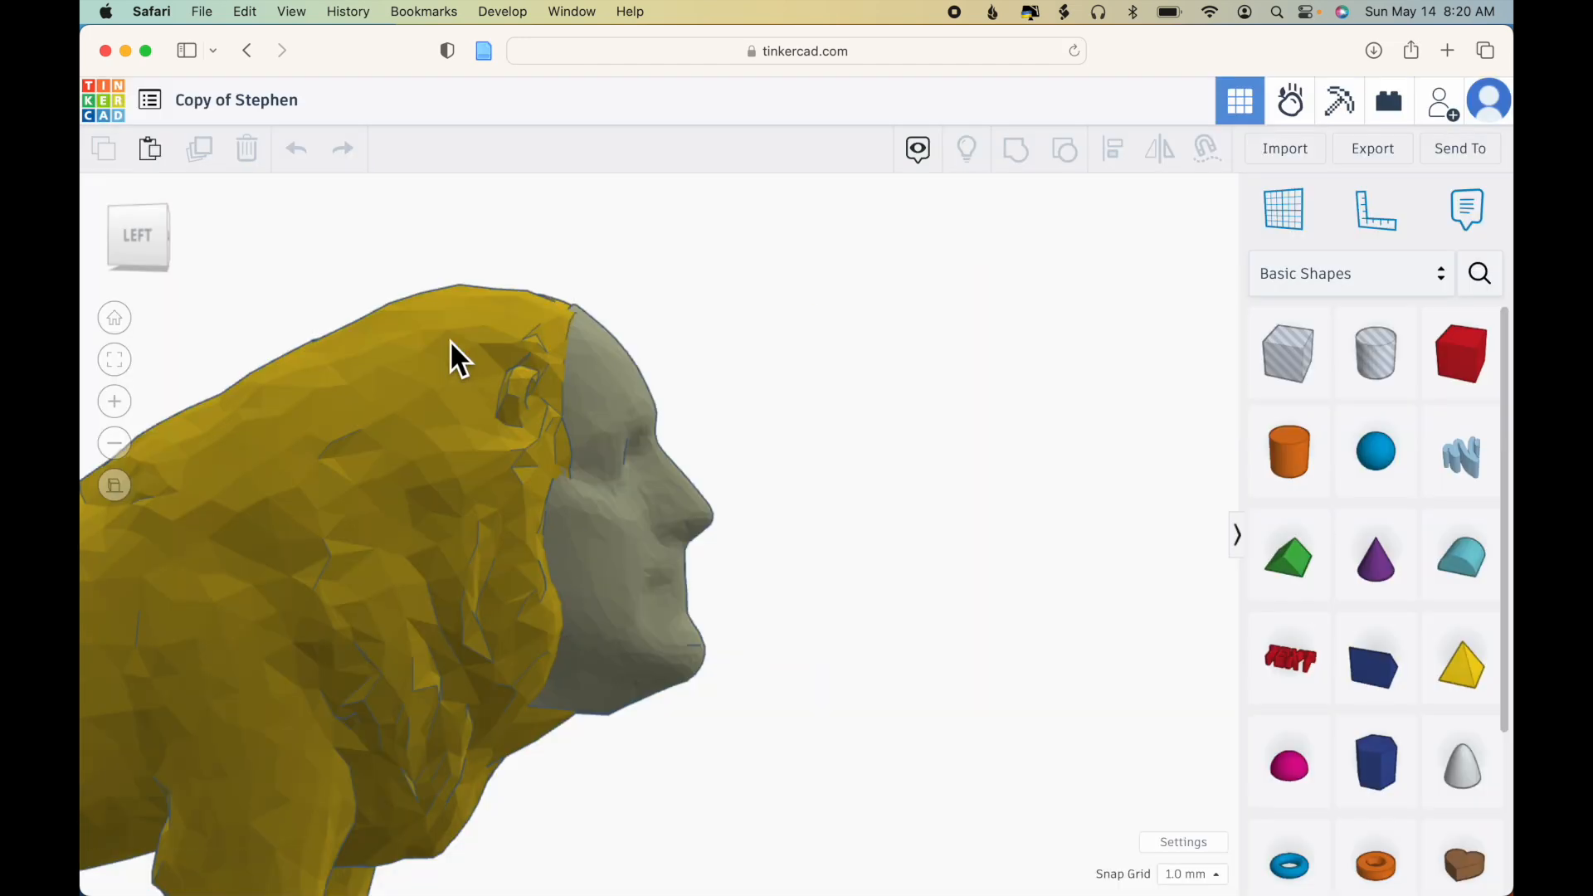
- Group the face with the lion and make the combined shape solid yellow
drag(683, 257, 473, 442)
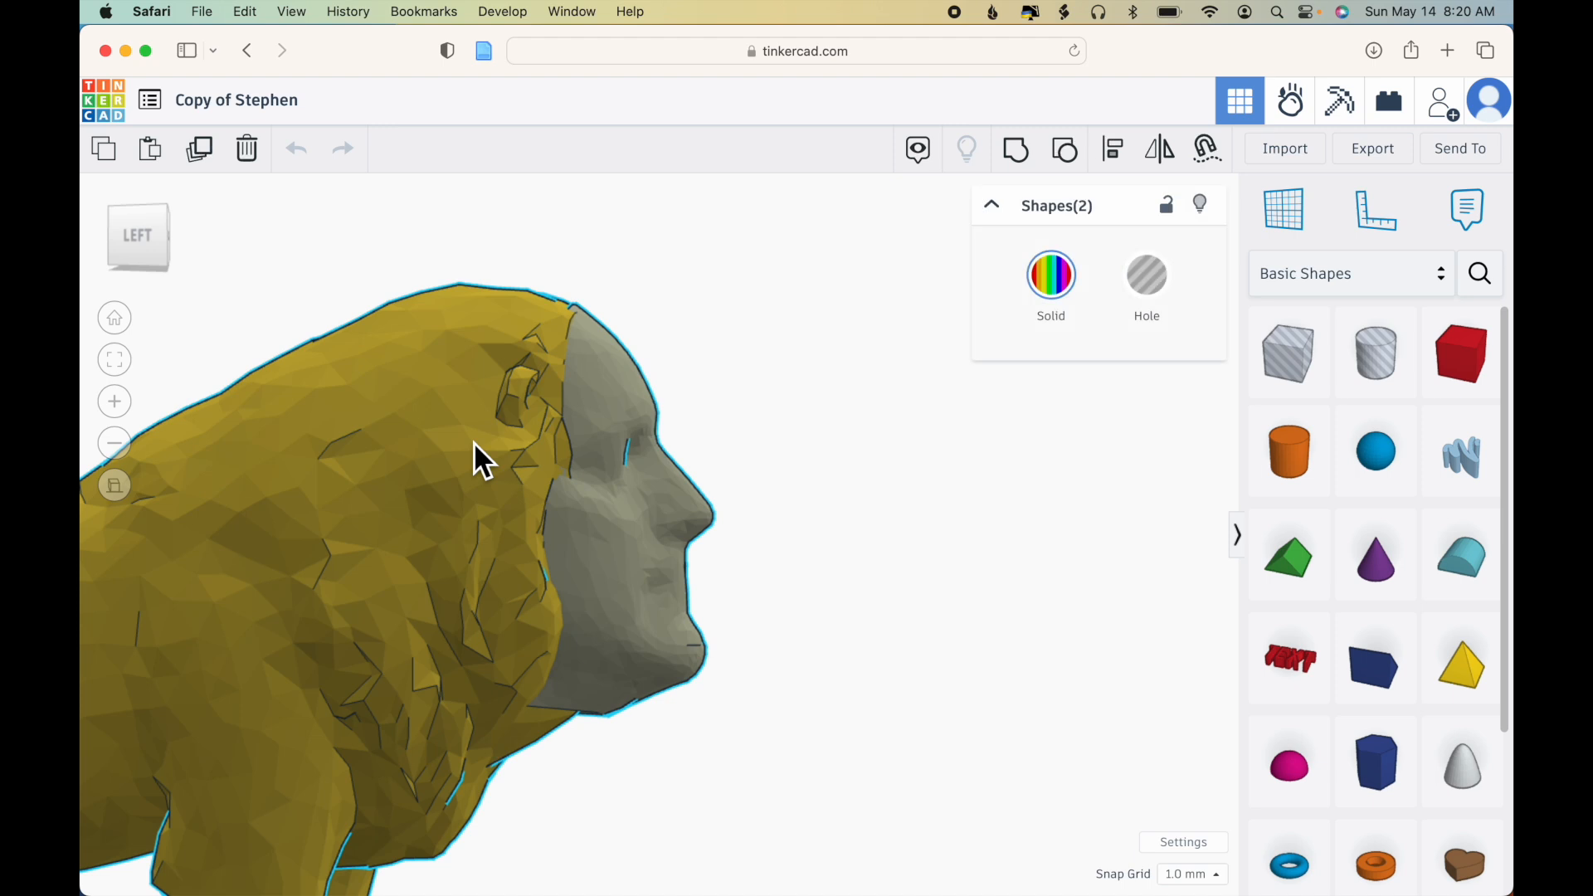
click(1014, 153)
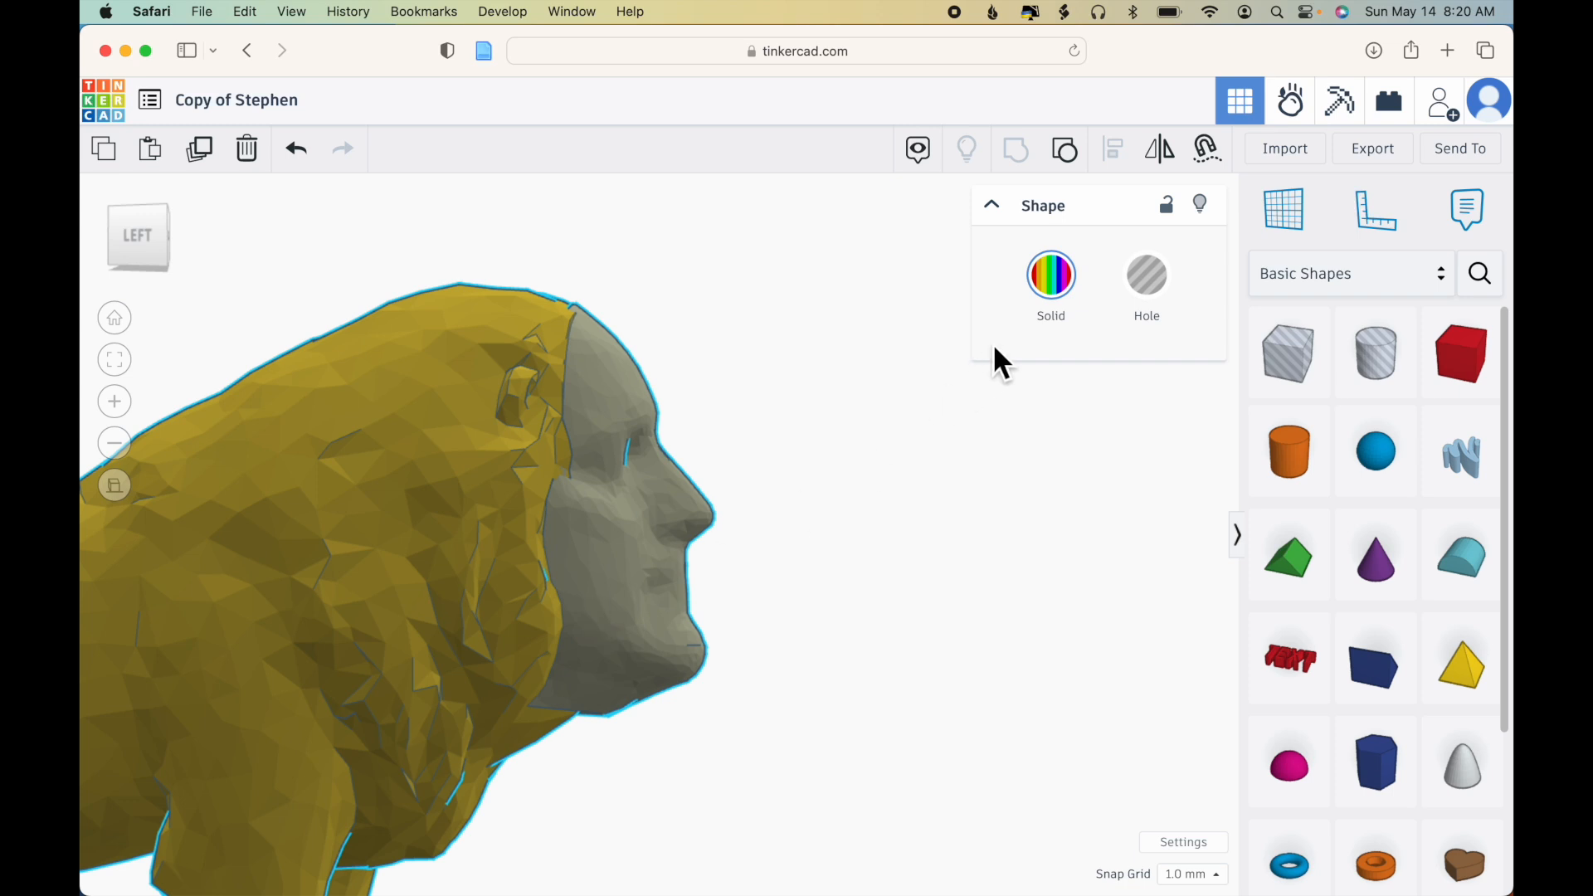
click(1058, 294)
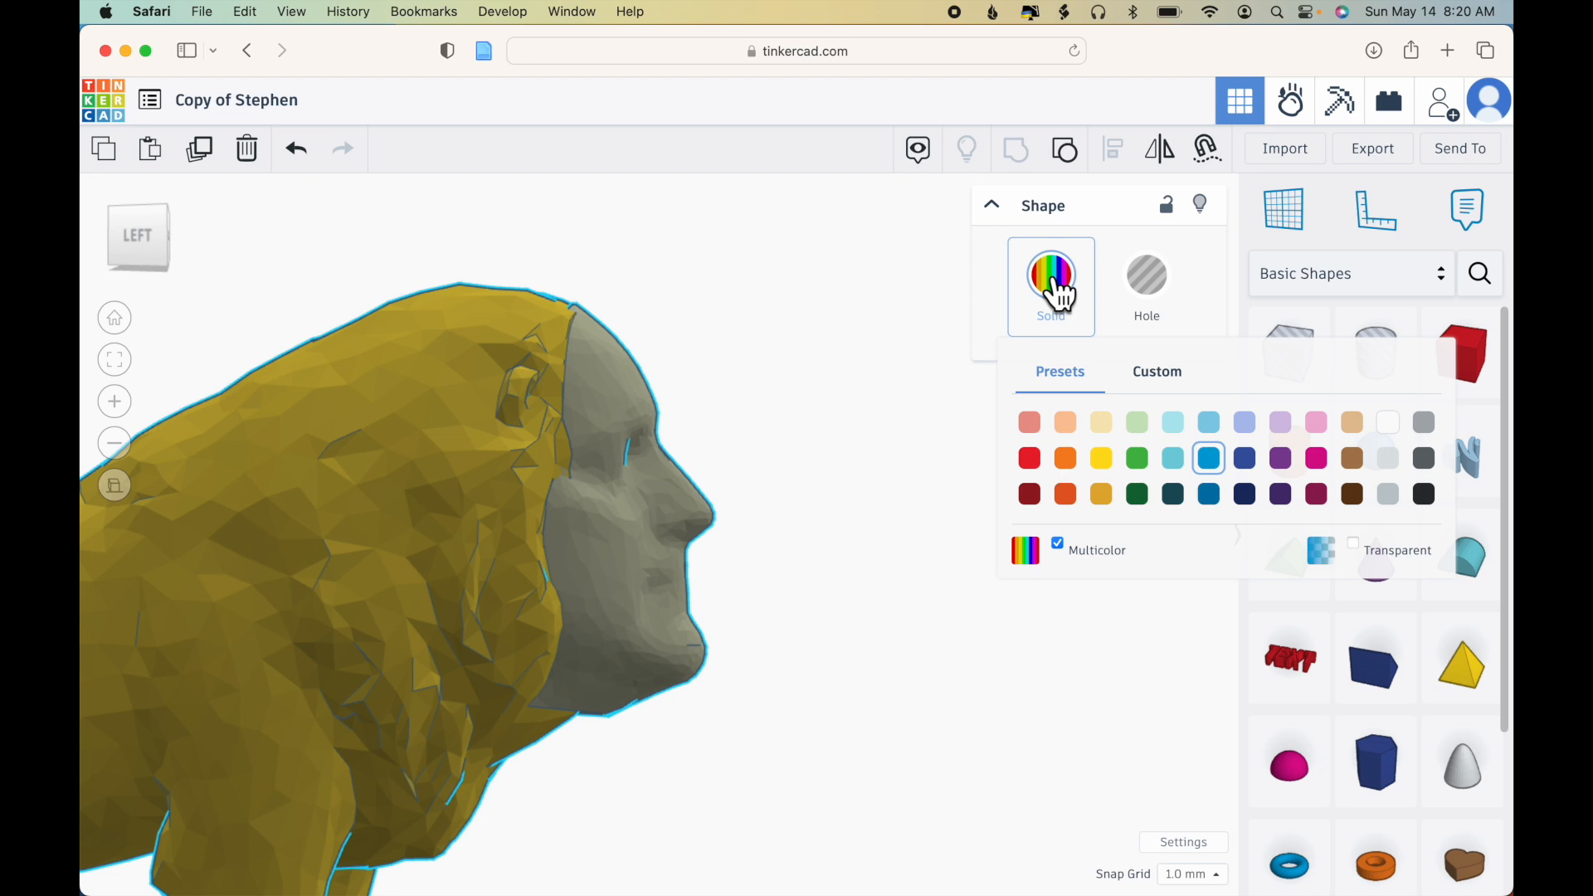
click(1104, 460)
- Move the combined lion sideways from the workplane's edge toward its middle
scroll(919, 581, down, 3)
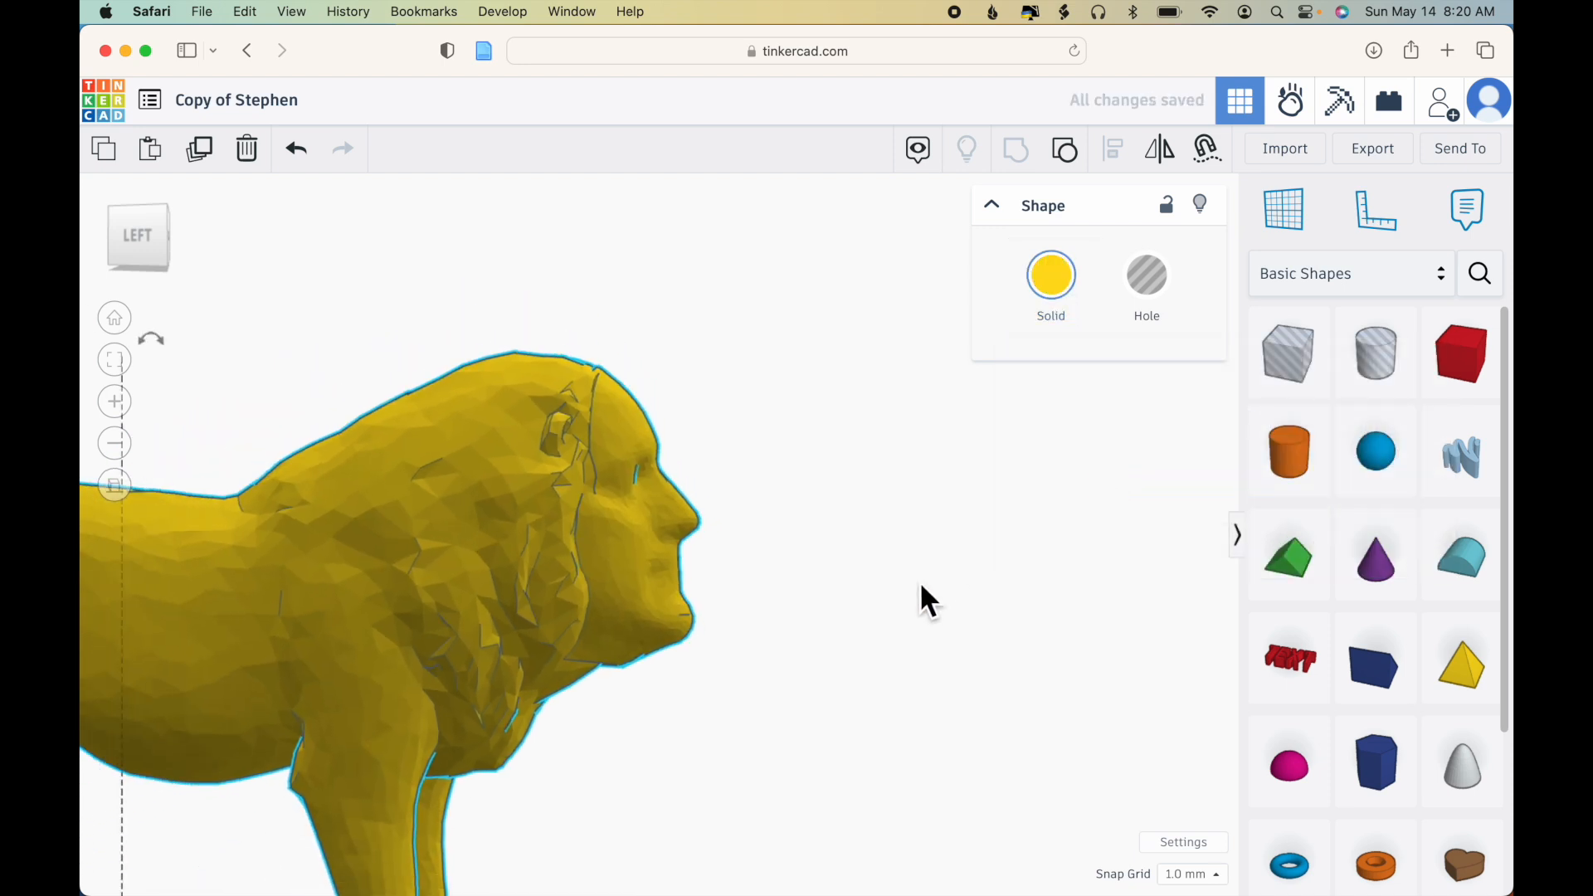
scroll(919, 581, down, 2)
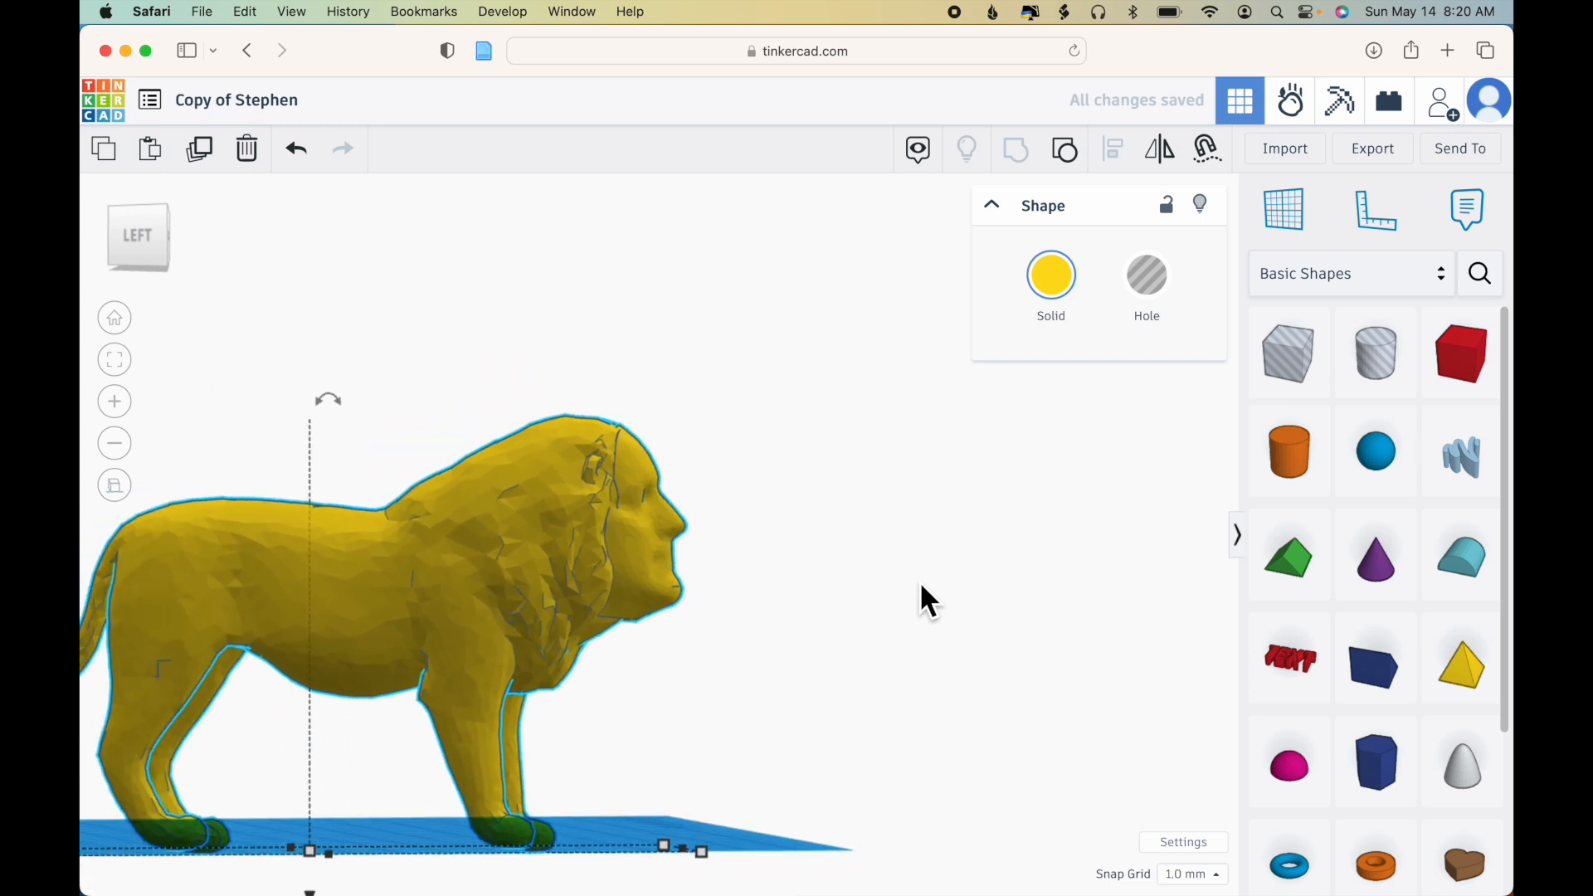
key(f)
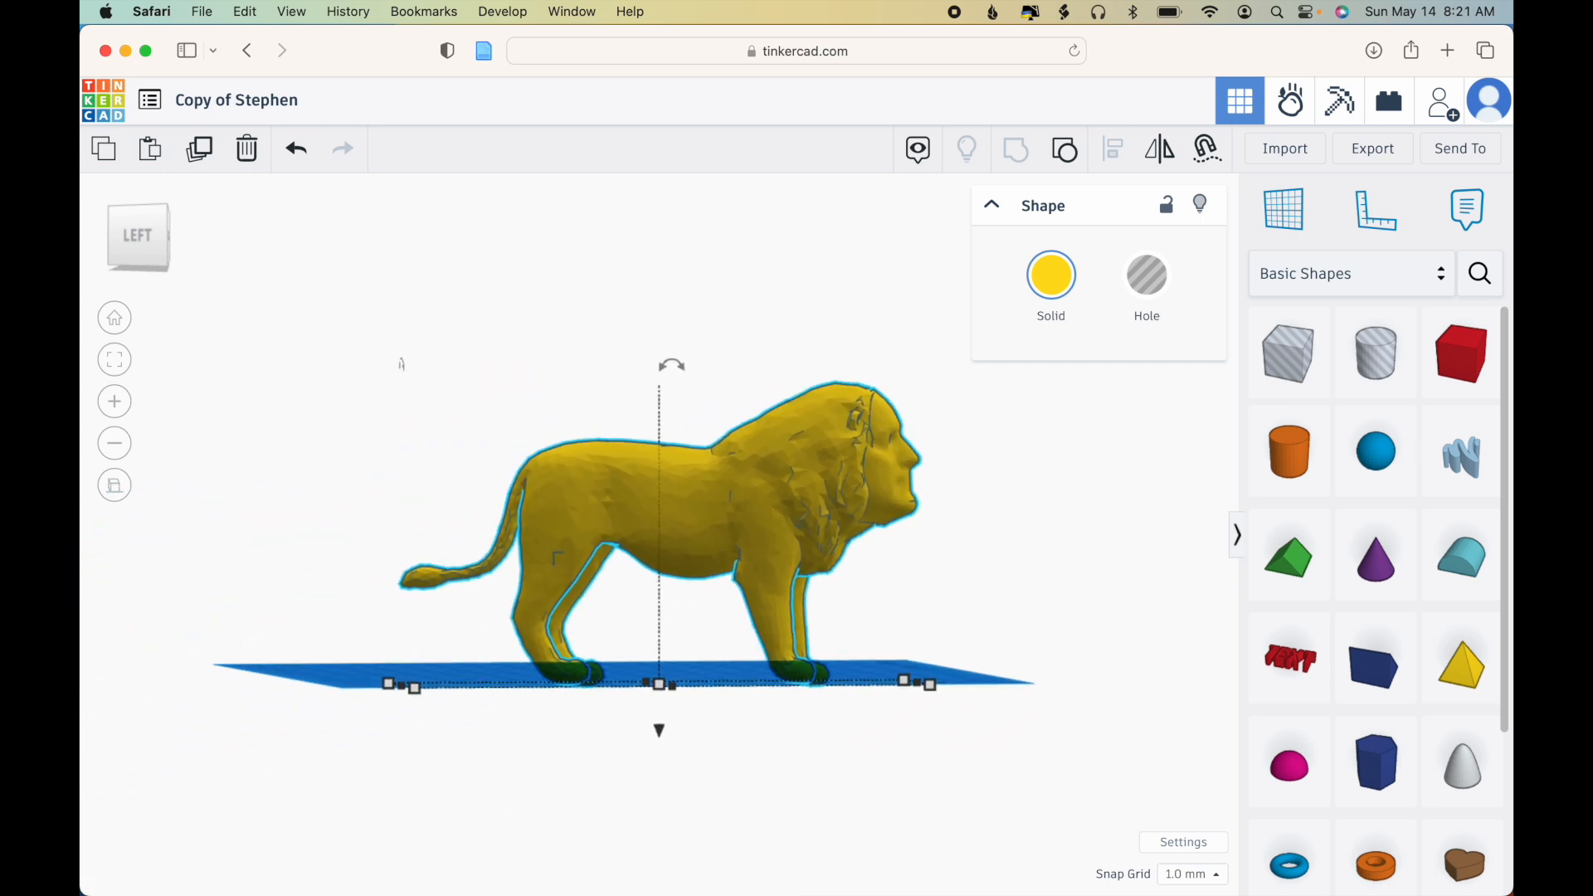
right_drag(956, 625, 678, 688)
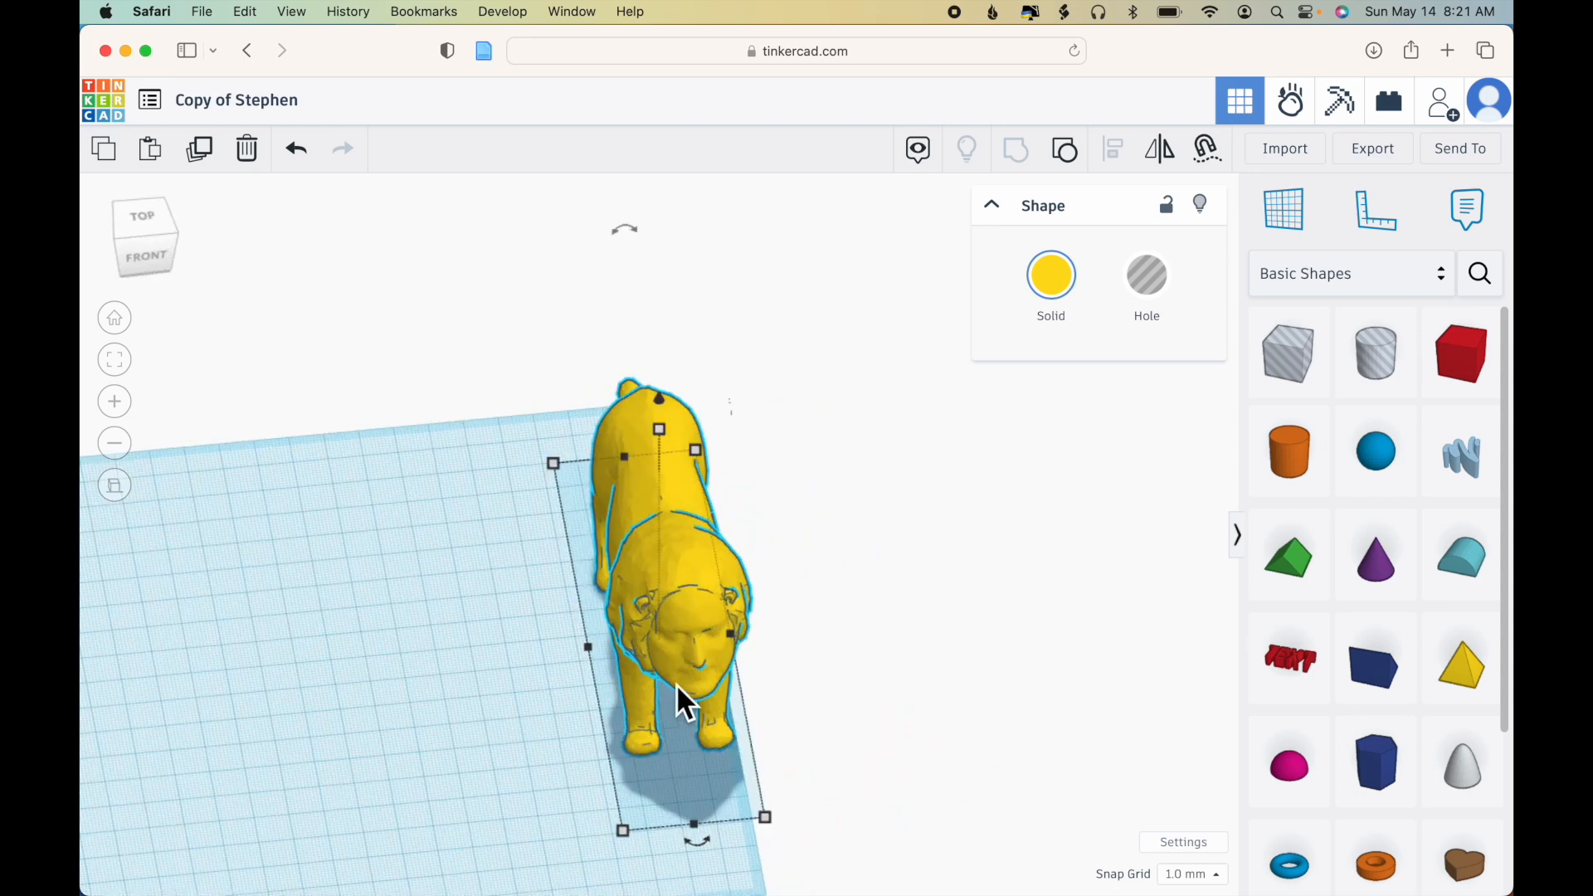
scroll(955, 538, down, 3)
drag(697, 580, 534, 580)
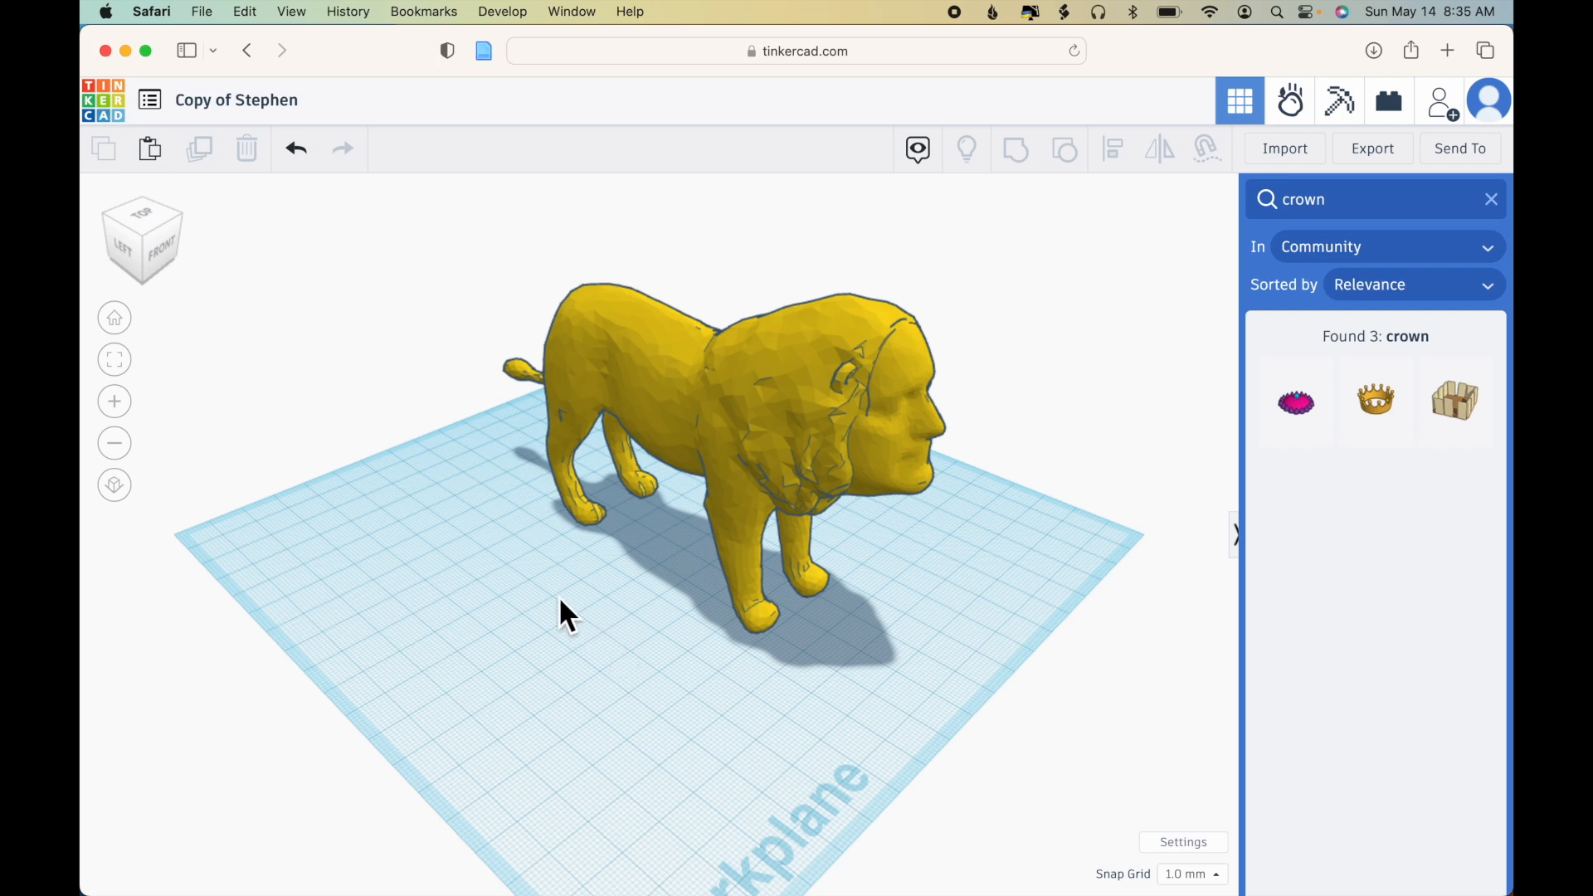
- Rename the design as Lion and export it as an STL file
click(278, 103)
text(Lion)
key(Return)
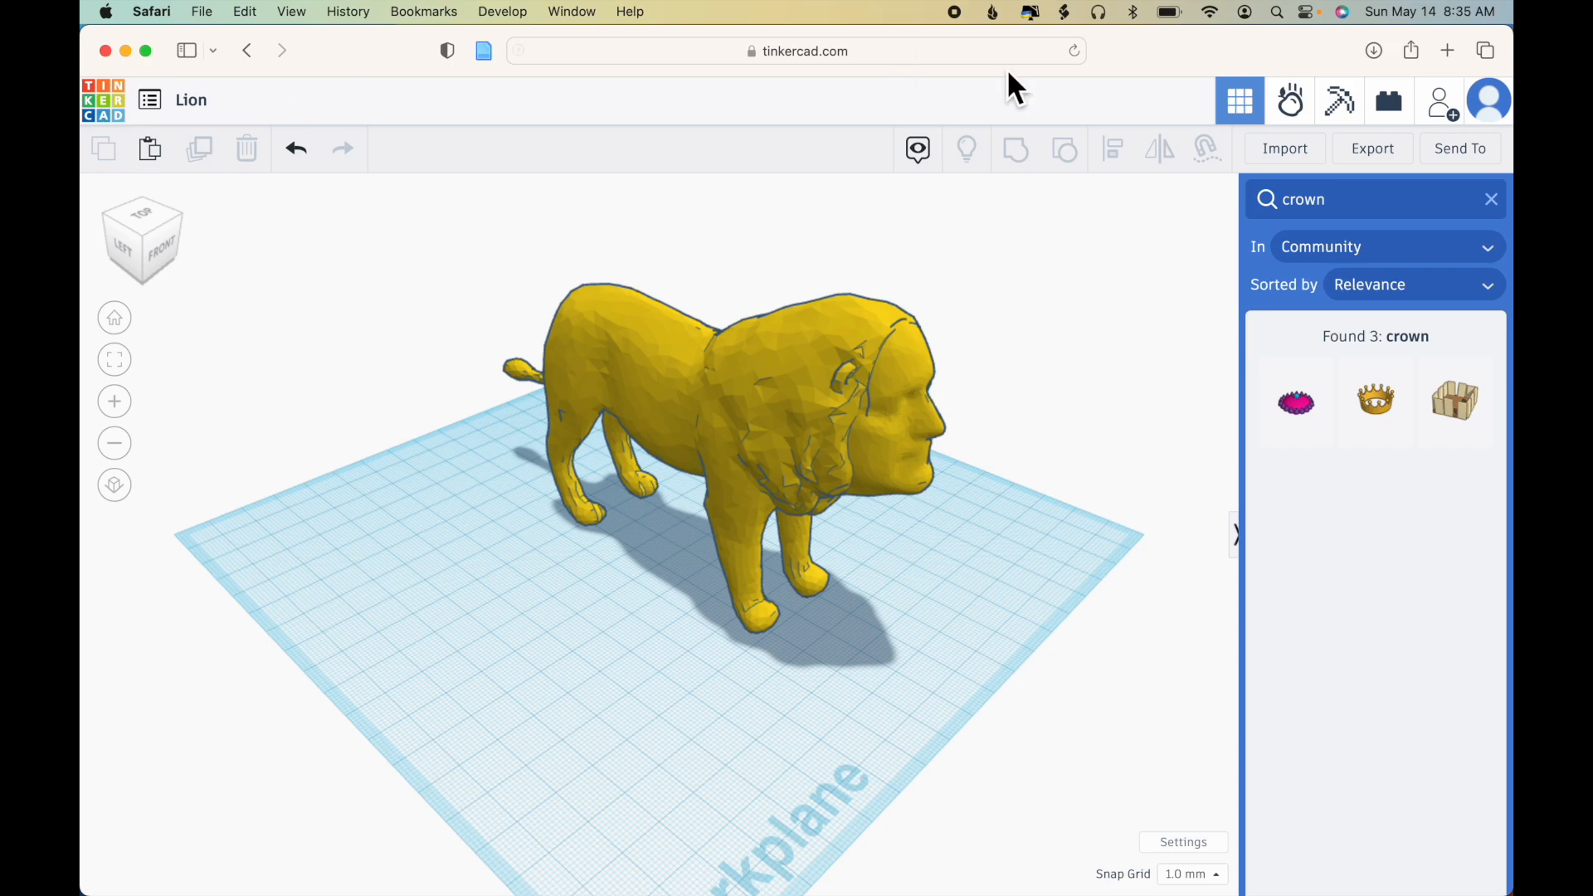
click(1375, 151)
click(957, 477)
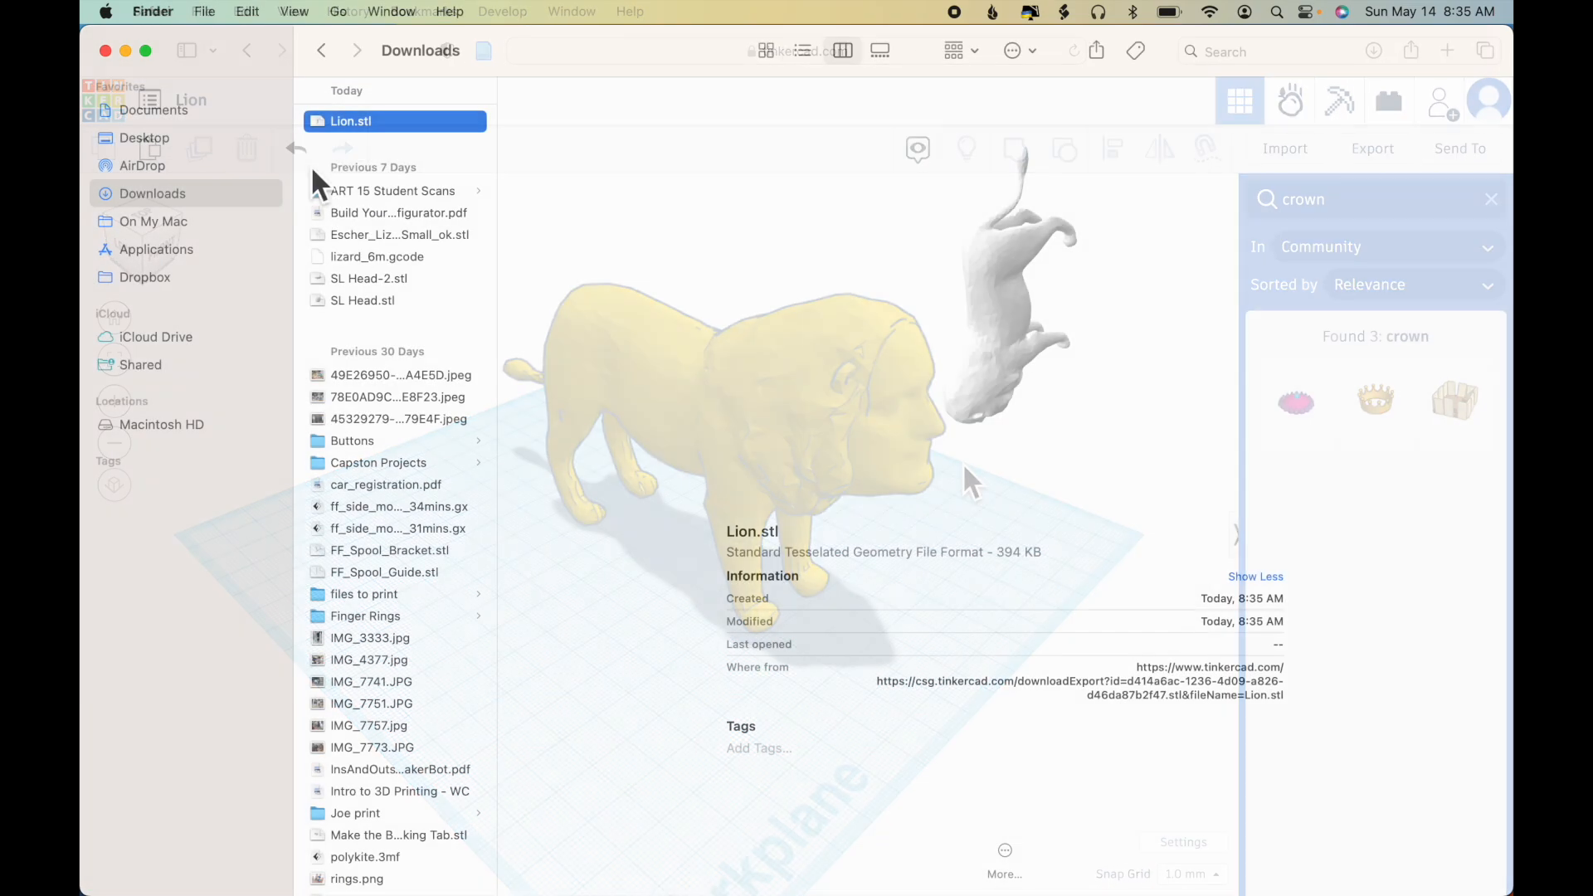